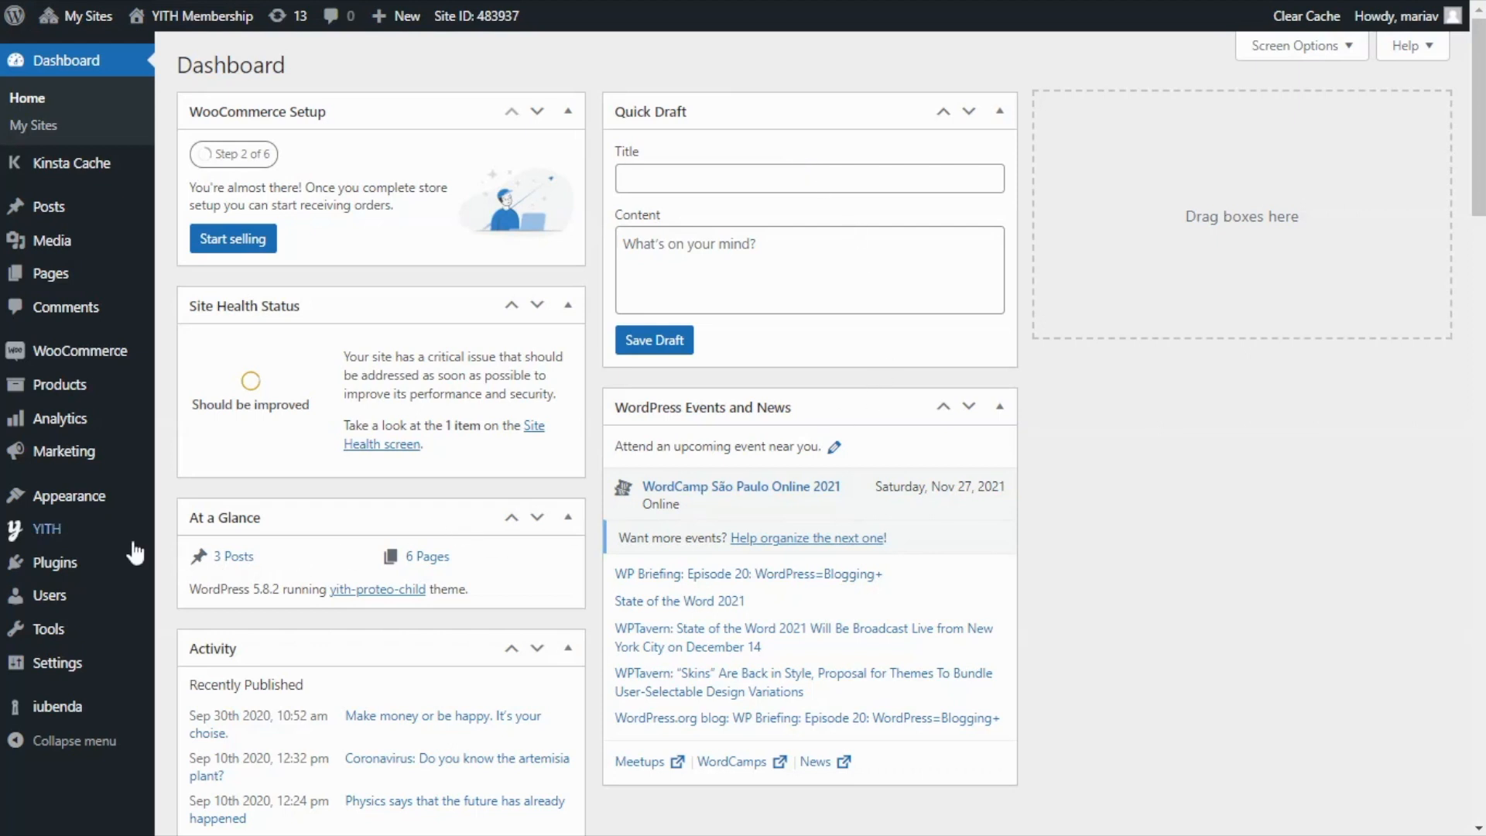
Step: Search the installed plugins for "member" and activate YITH WooCommerce Membership Premium
left_click(54, 563)
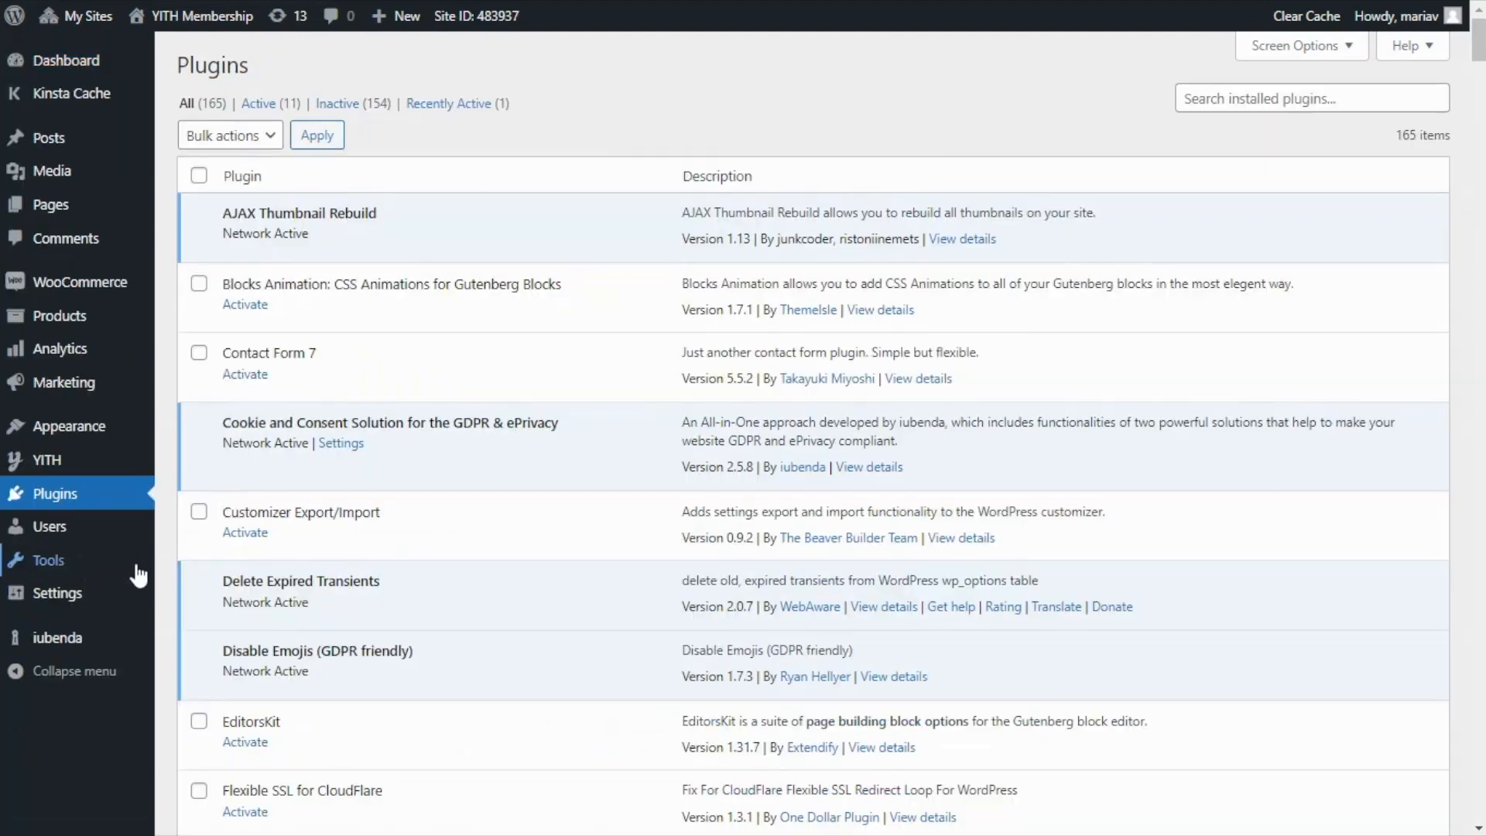
left_click(1227, 106)
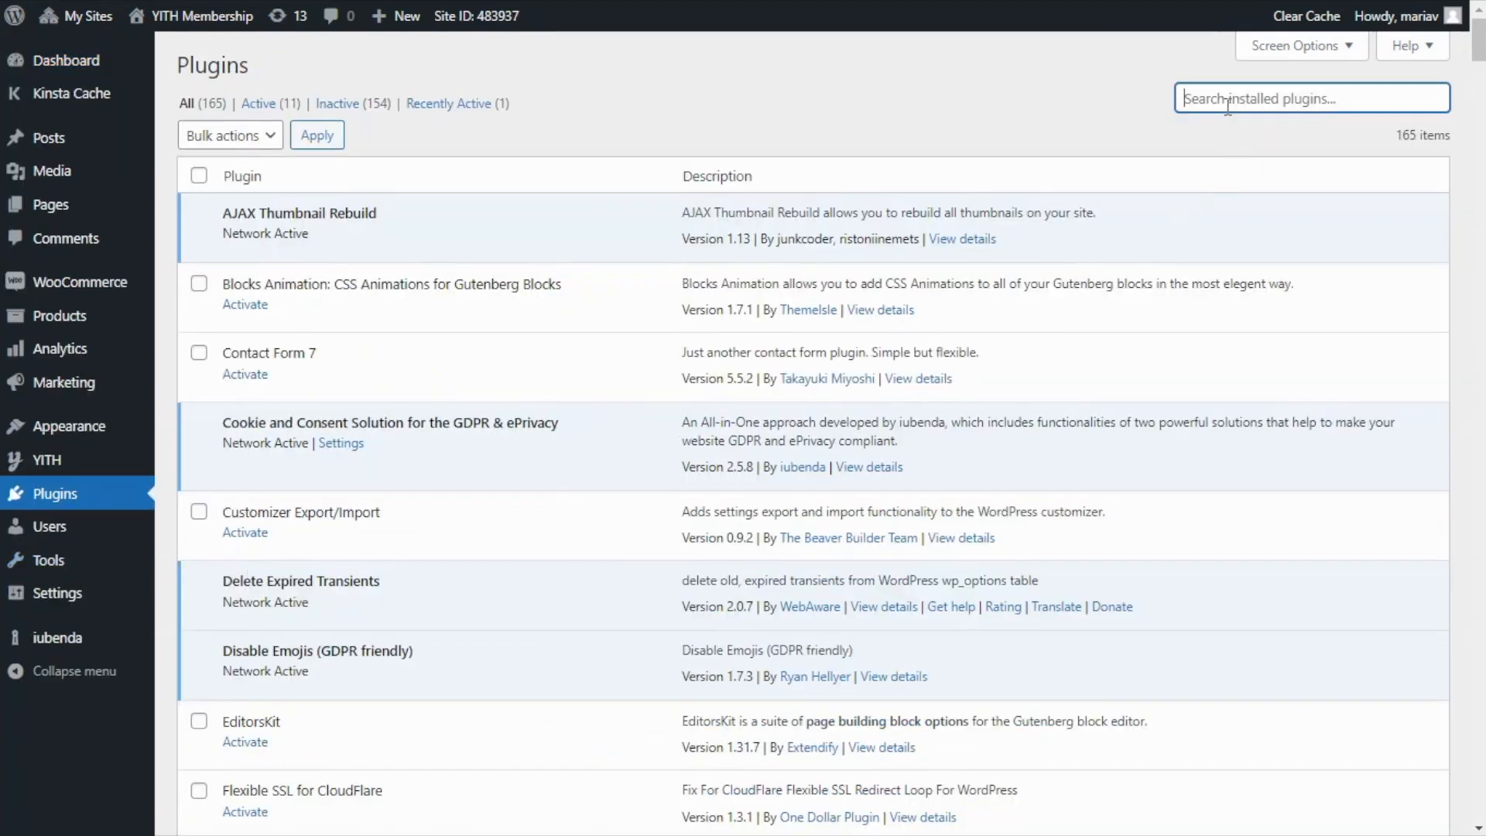
type("member")
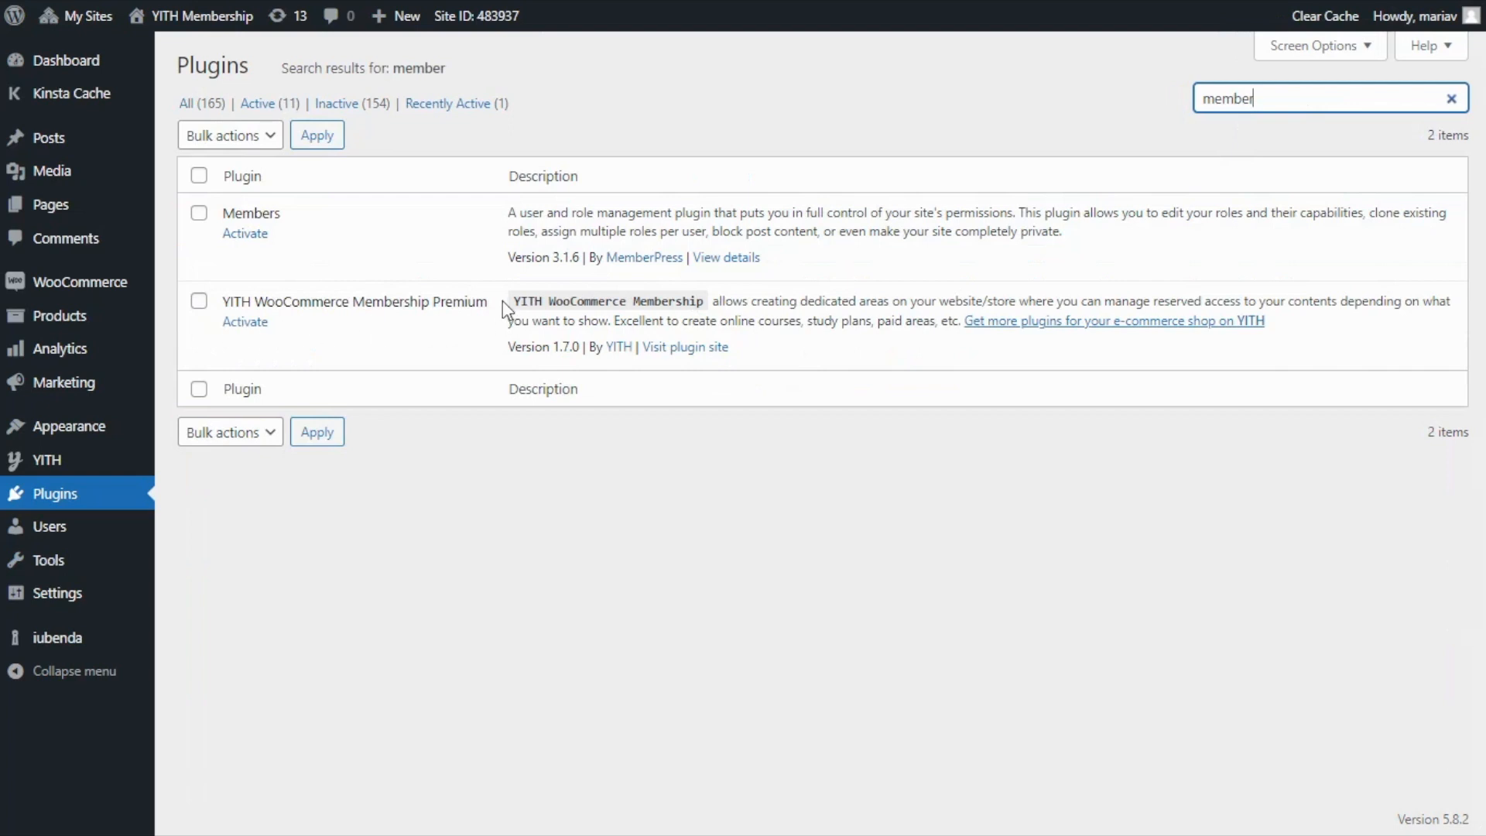
left_click(246, 323)
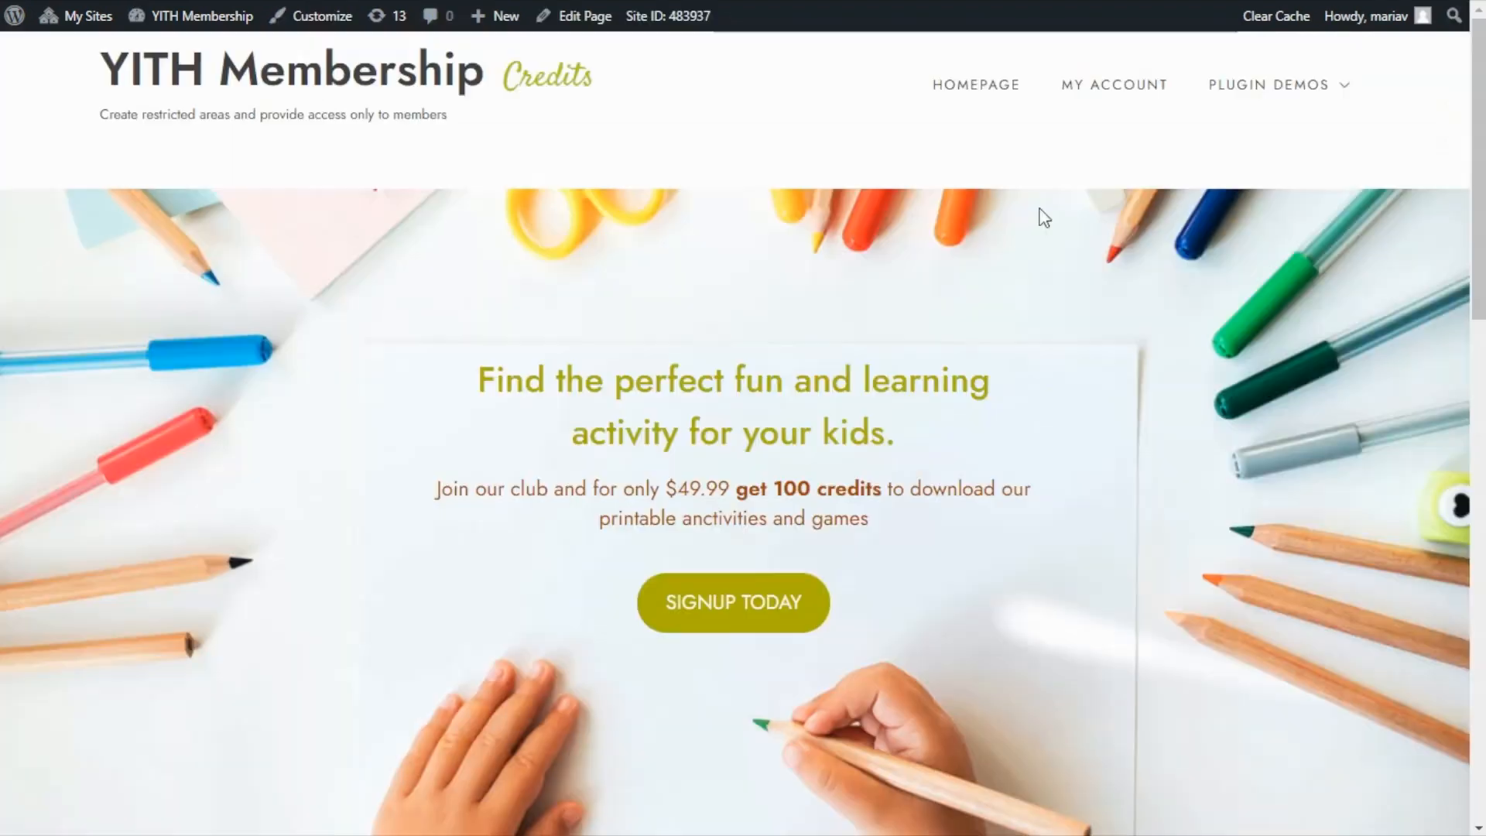
Step: Look through the activity books and their prices on the shop's front page
scroll(1041, 216, "down", 4)
scroll(1039, 209, "down", 5)
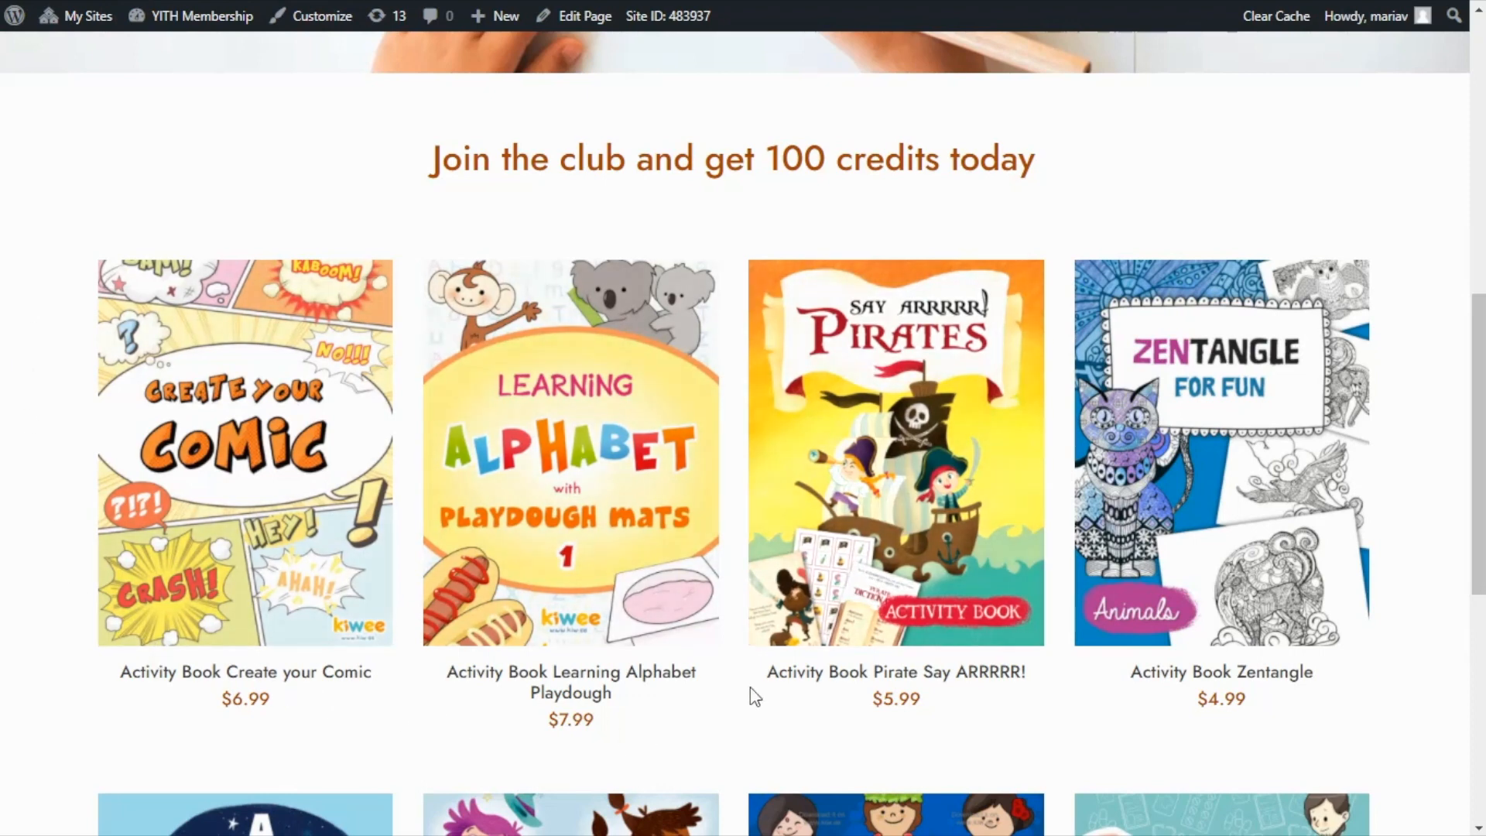
scroll(742, 693, "down", 2)
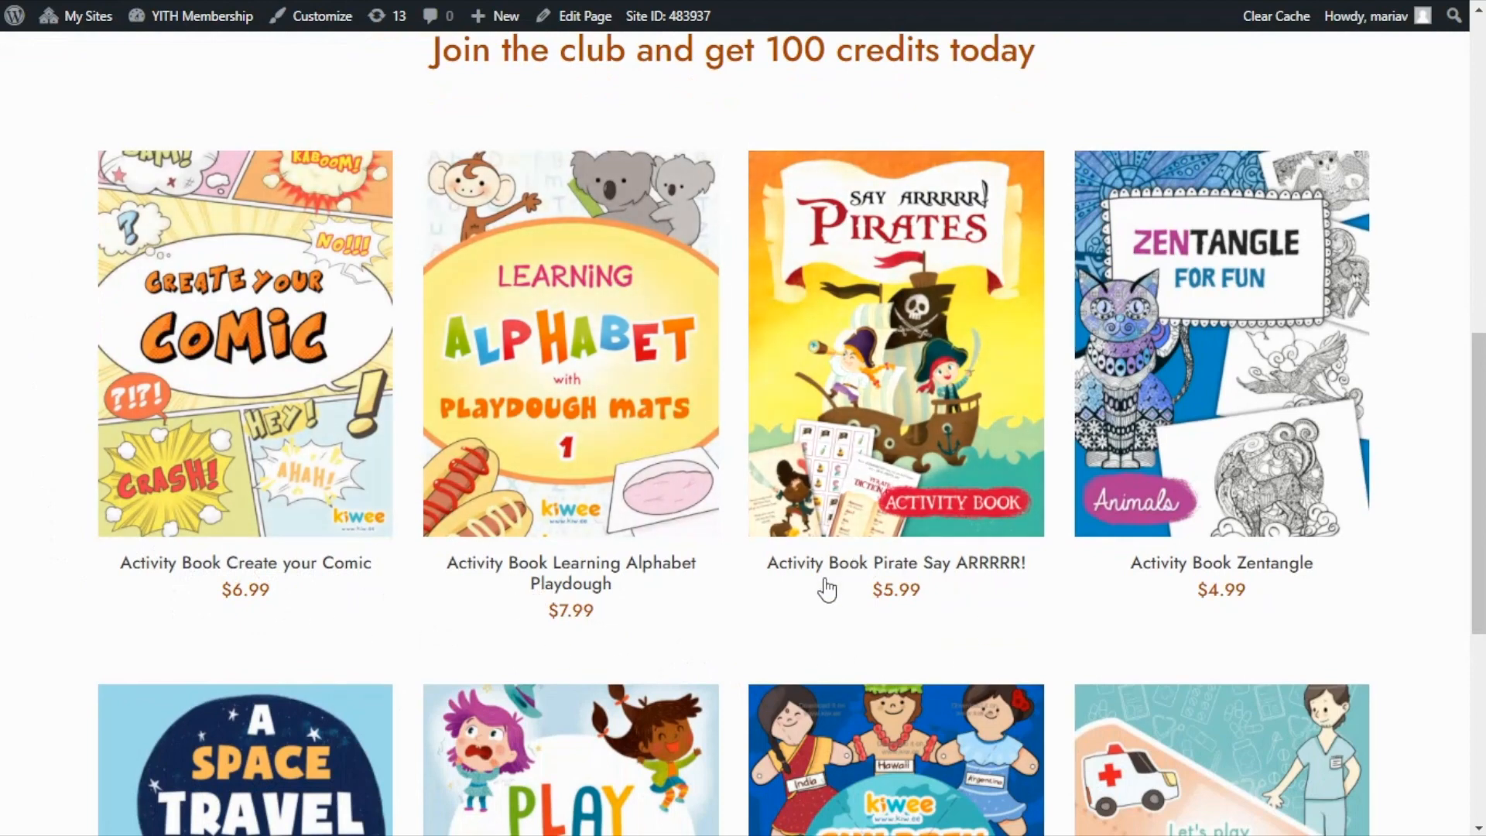
scroll(724, 606, "down", 3)
scroll(723, 598, "down", 1)
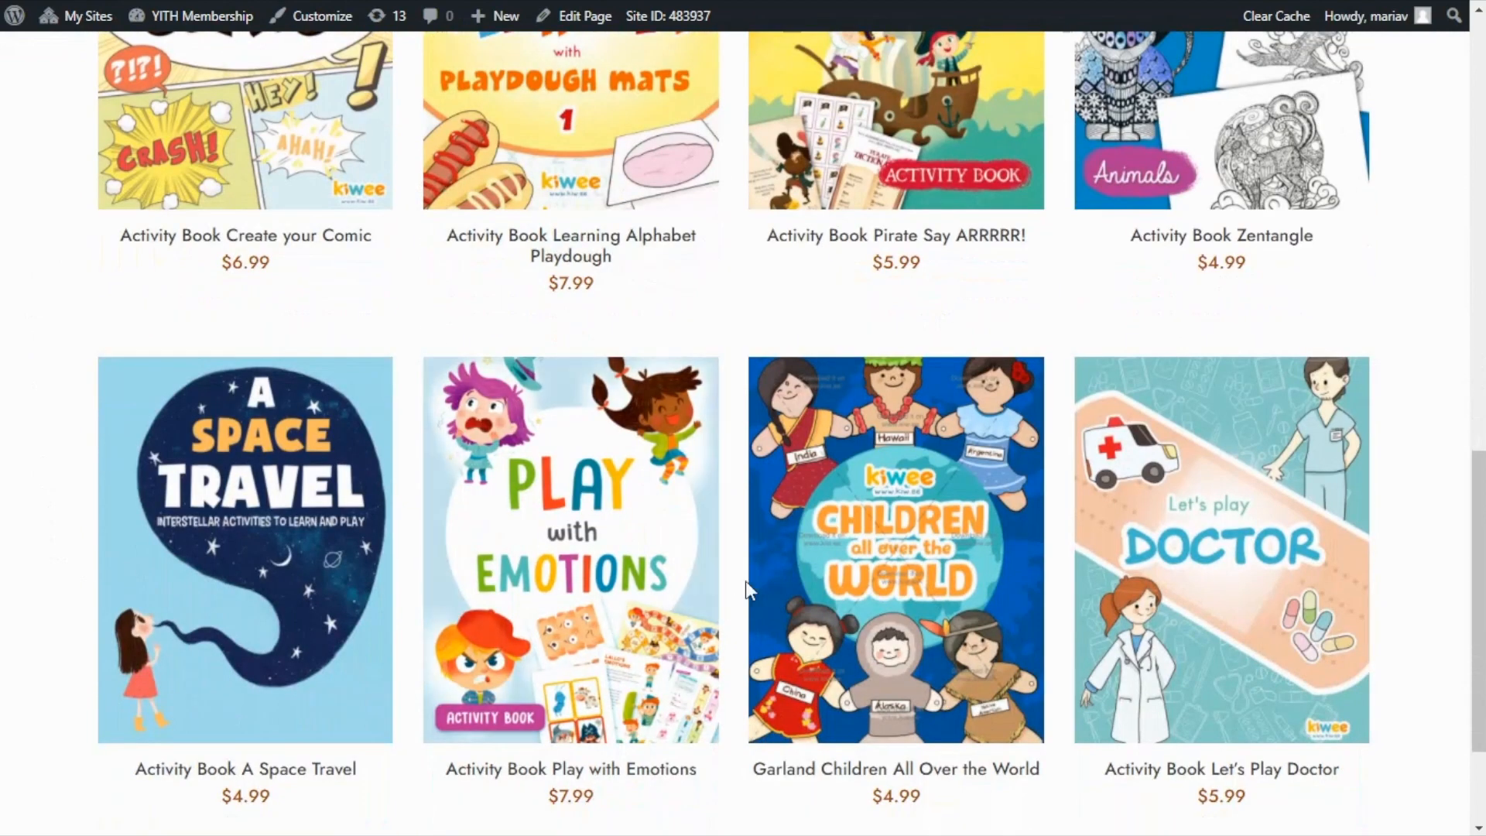
scroll(746, 571, "up", 1)
scroll(745, 569, "up", 3)
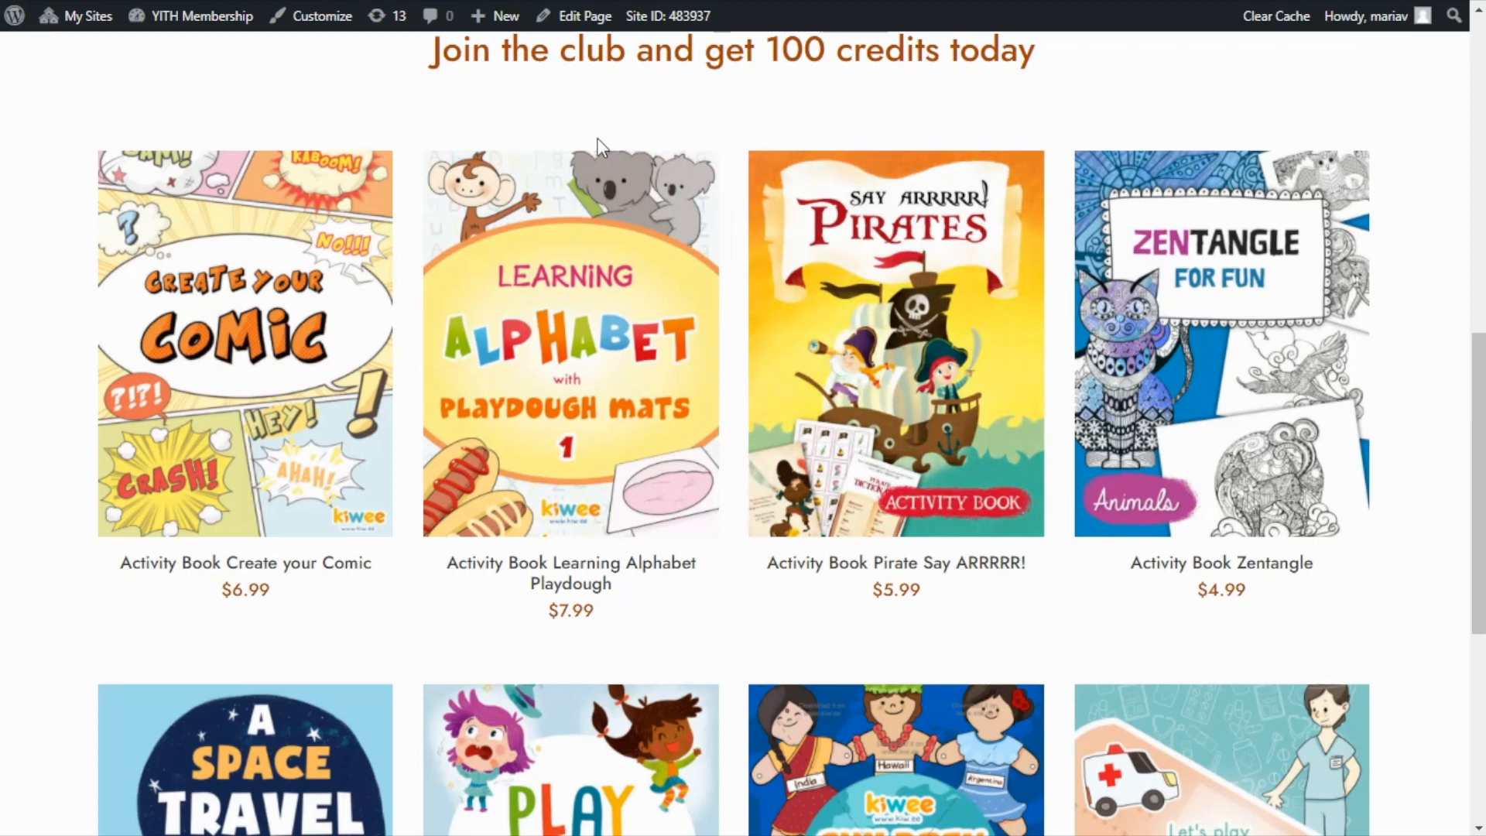
Step: Start a new product and name it "Club Membership"
mouse_move(483, 23)
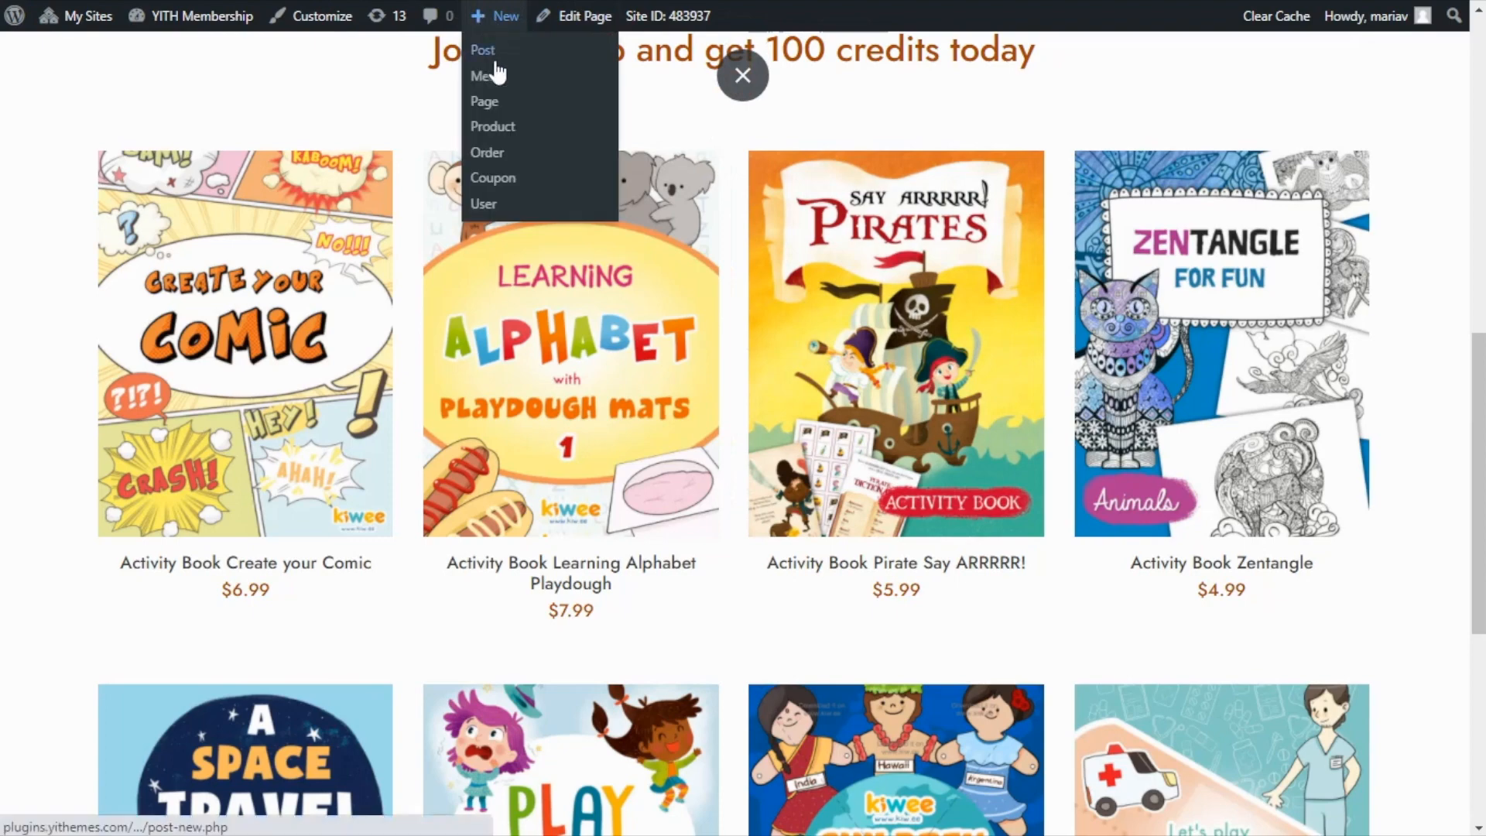
left_click(492, 126)
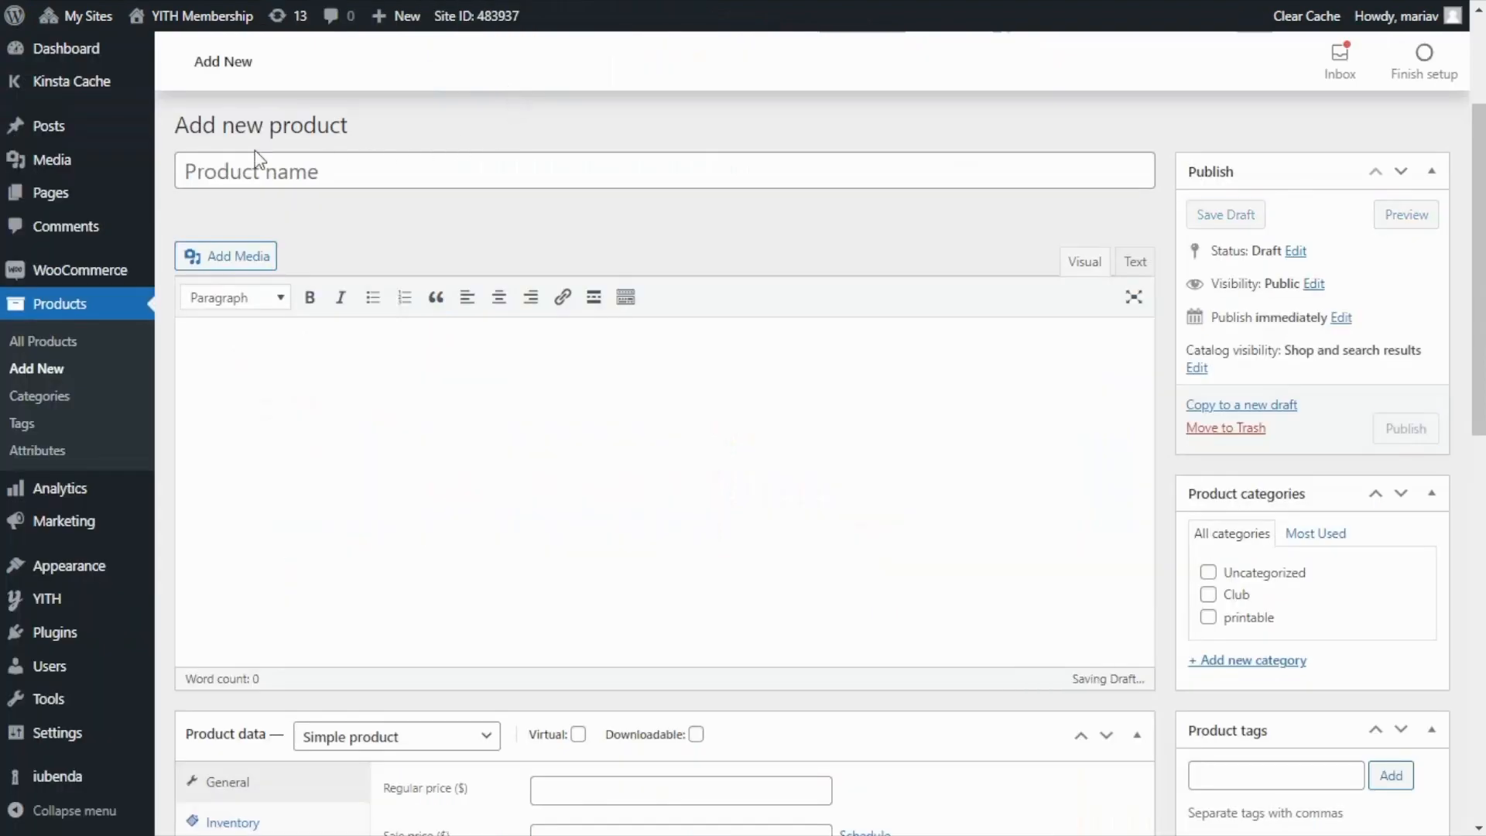
left_click(214, 167)
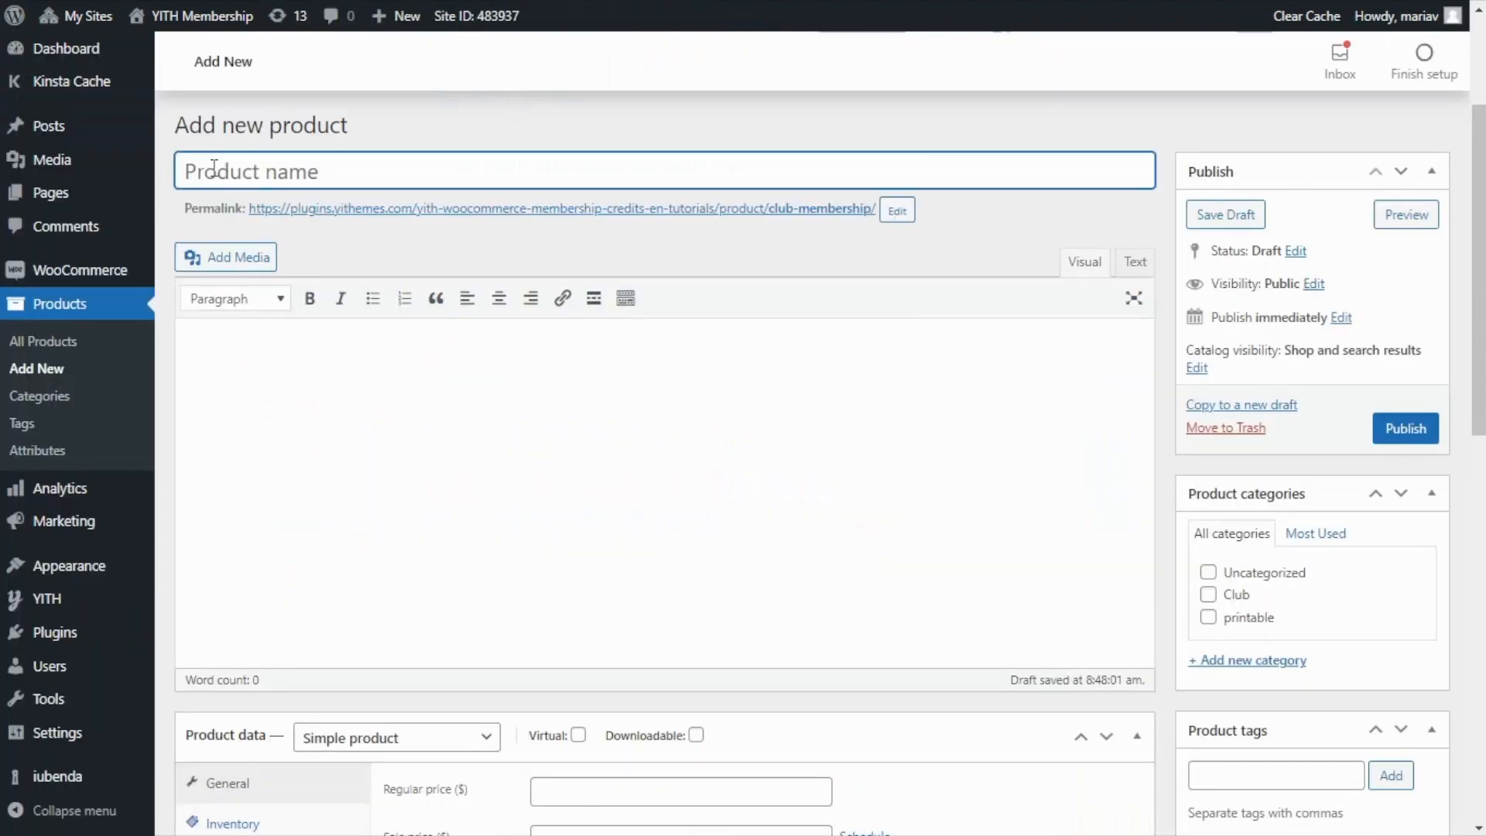
type("Club Membership")
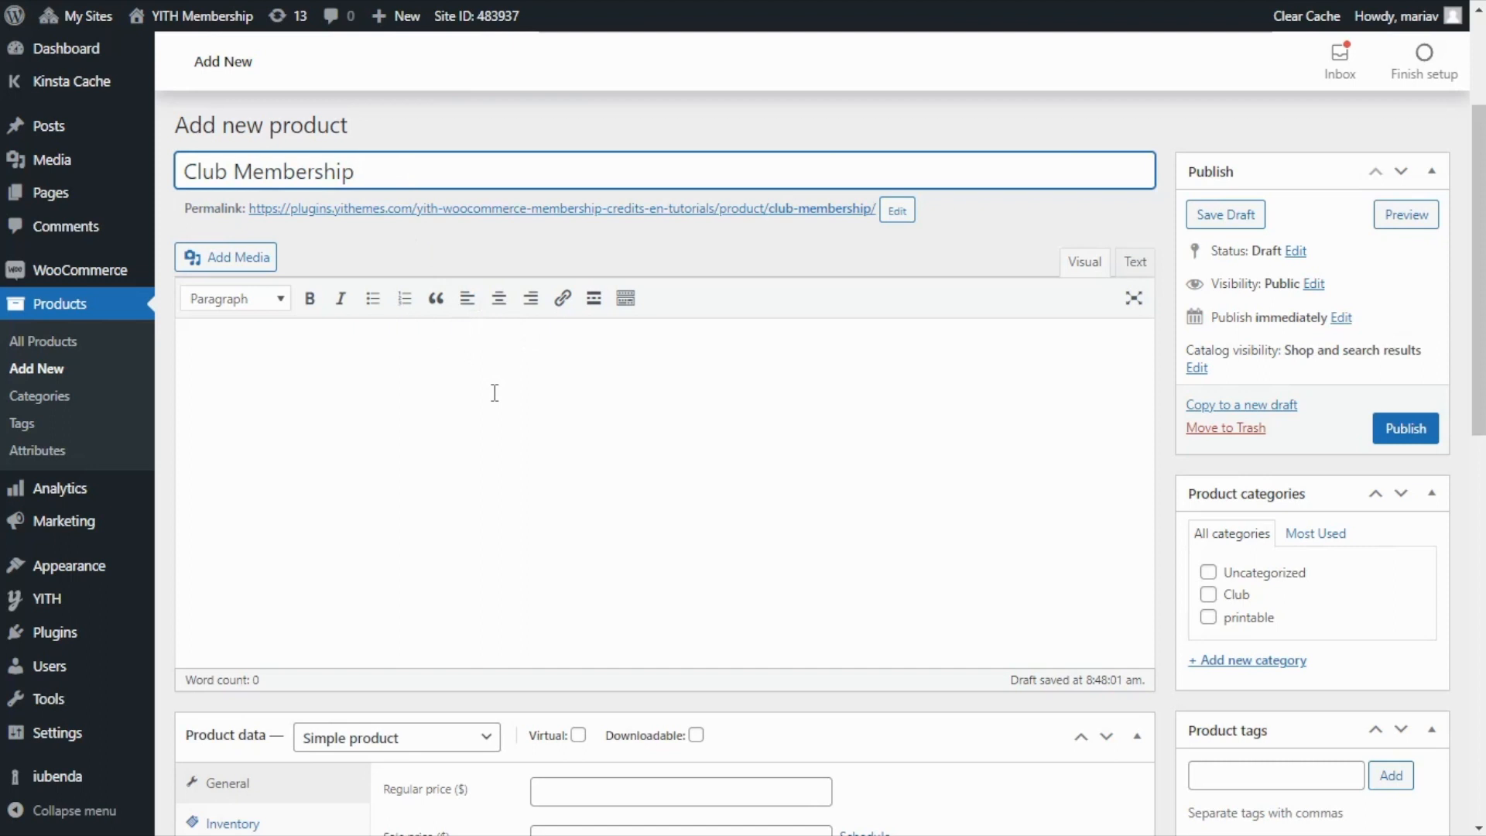
Step: Set the Club Membership product's type to Variable product
scroll(499, 383, "down", 5)
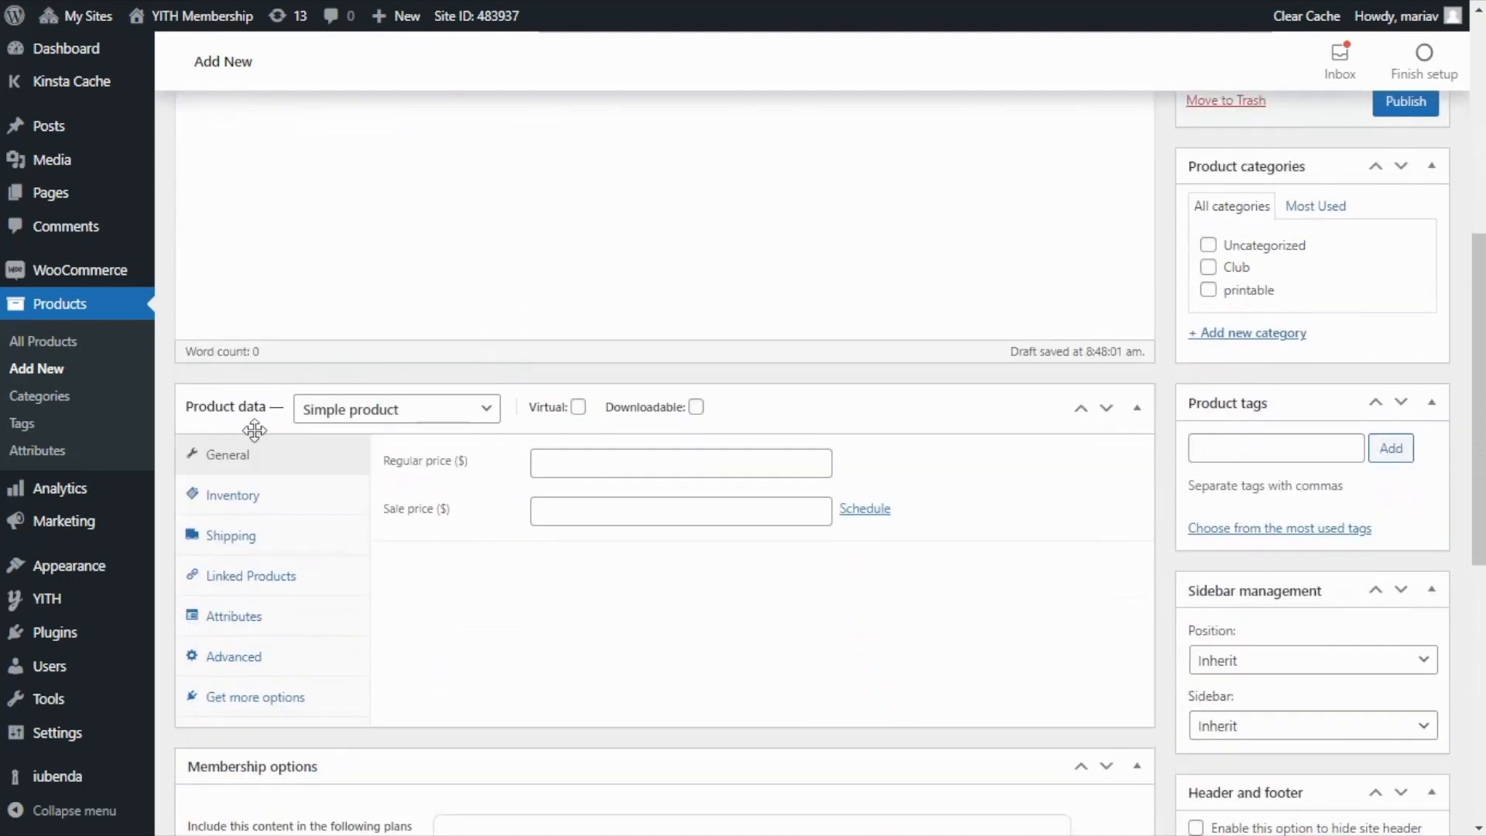
left_click(486, 418)
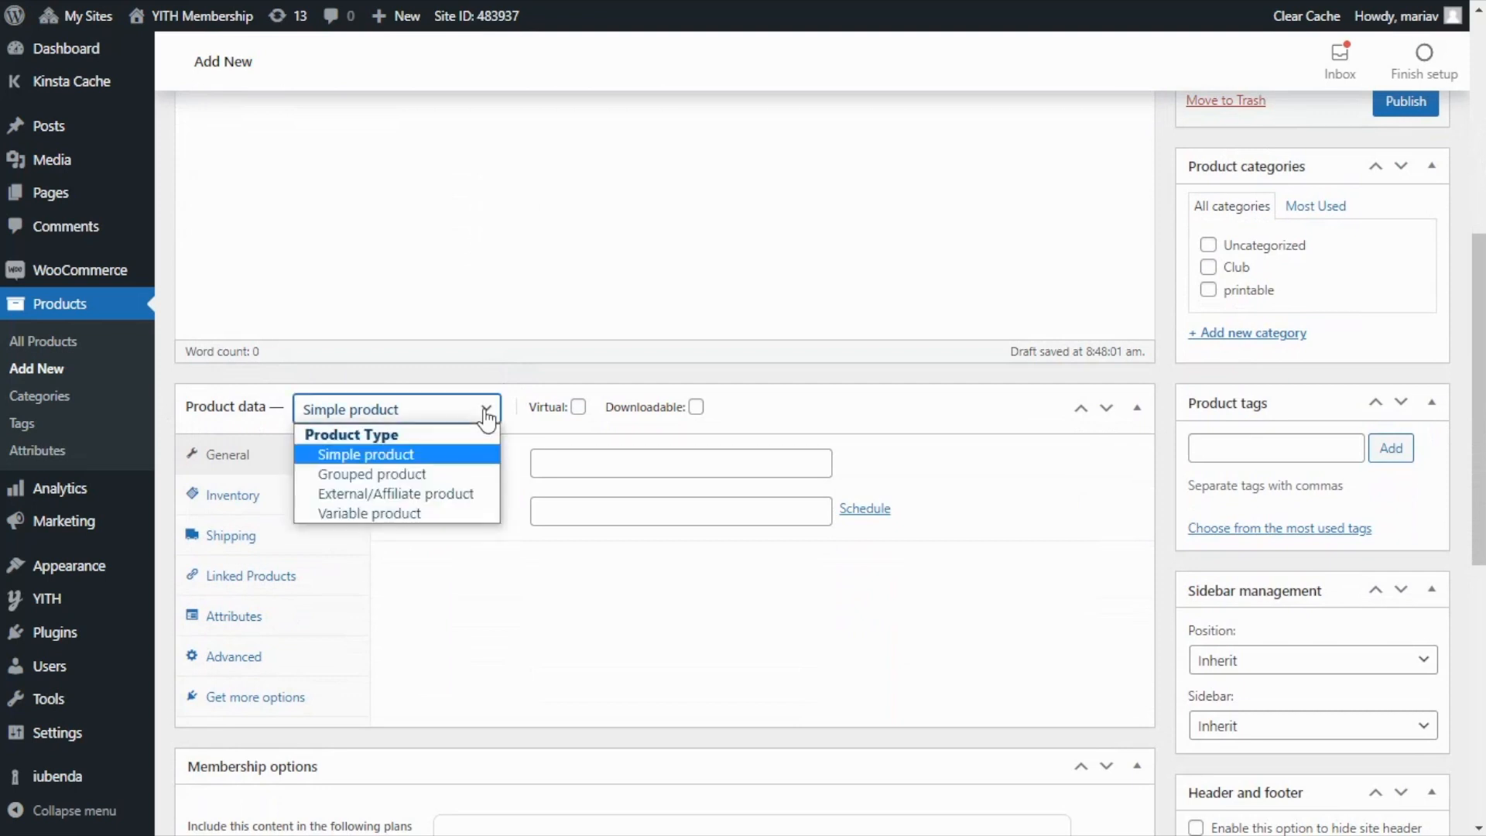
left_click(411, 517)
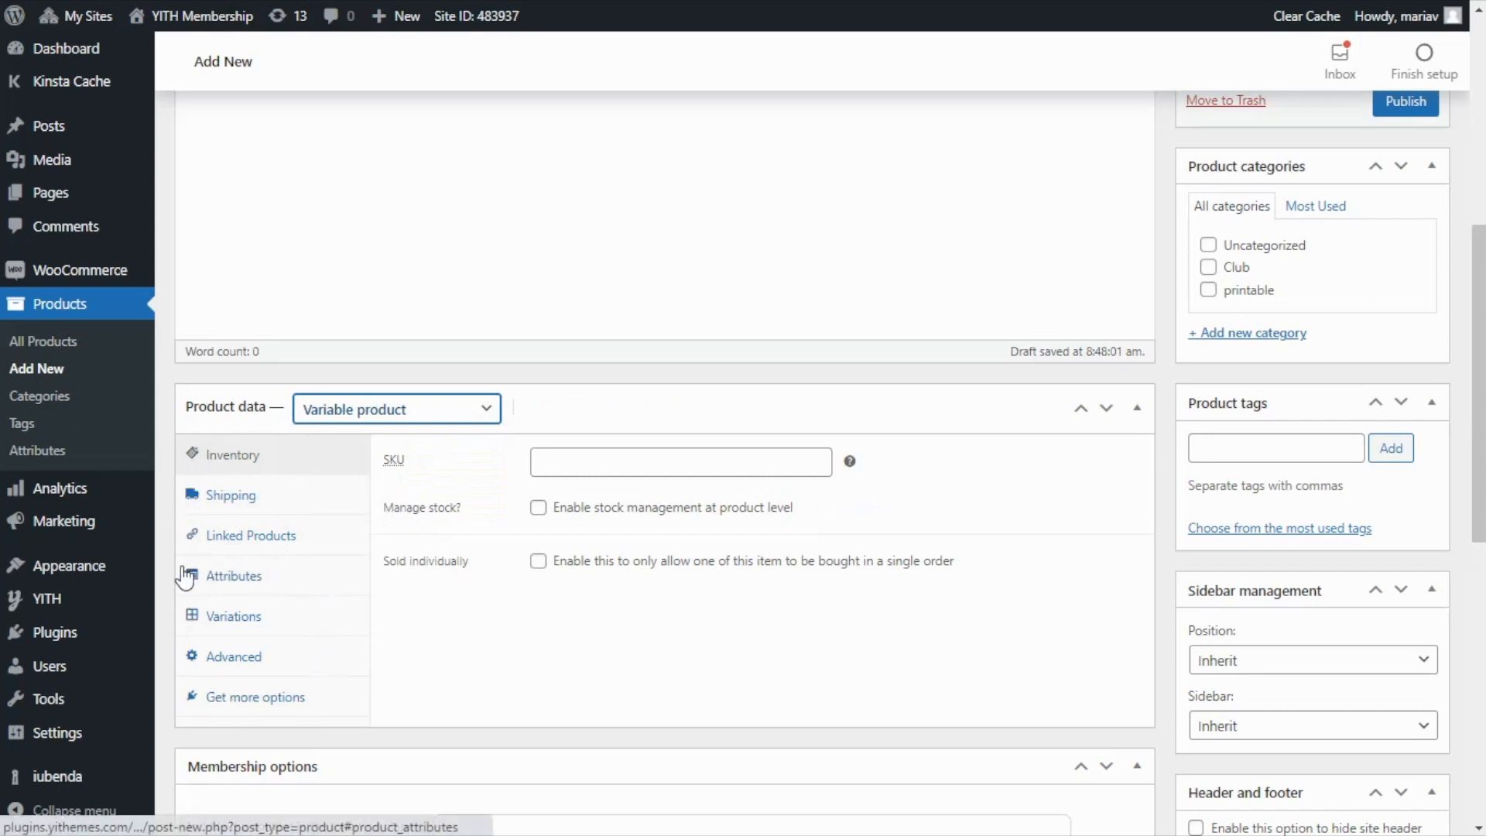
Step: Add a custom product attribute named "Choose plan", hidden on the product page and used for variations
left_click(283, 588)
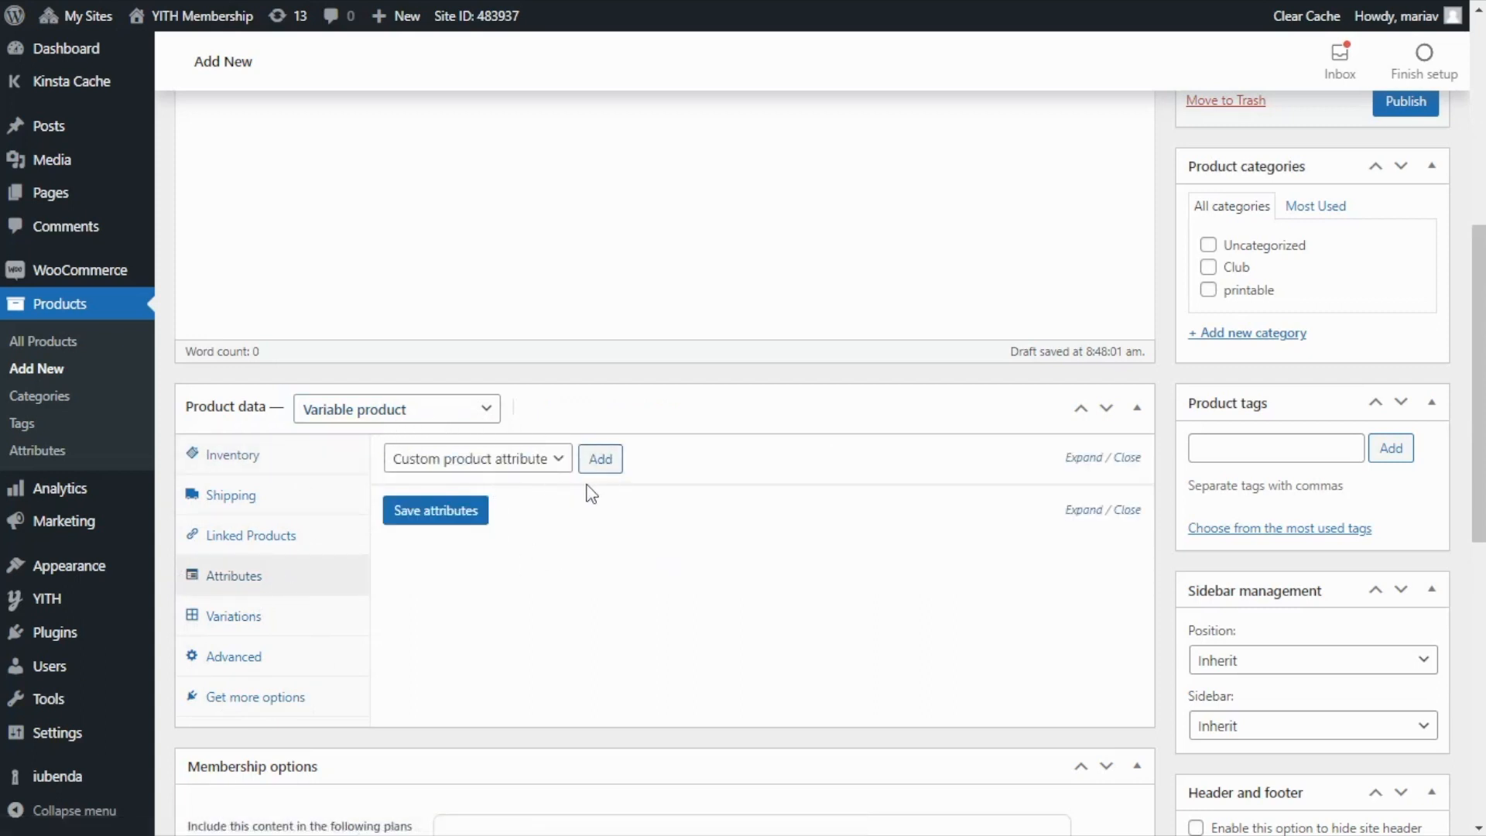
left_click(603, 464)
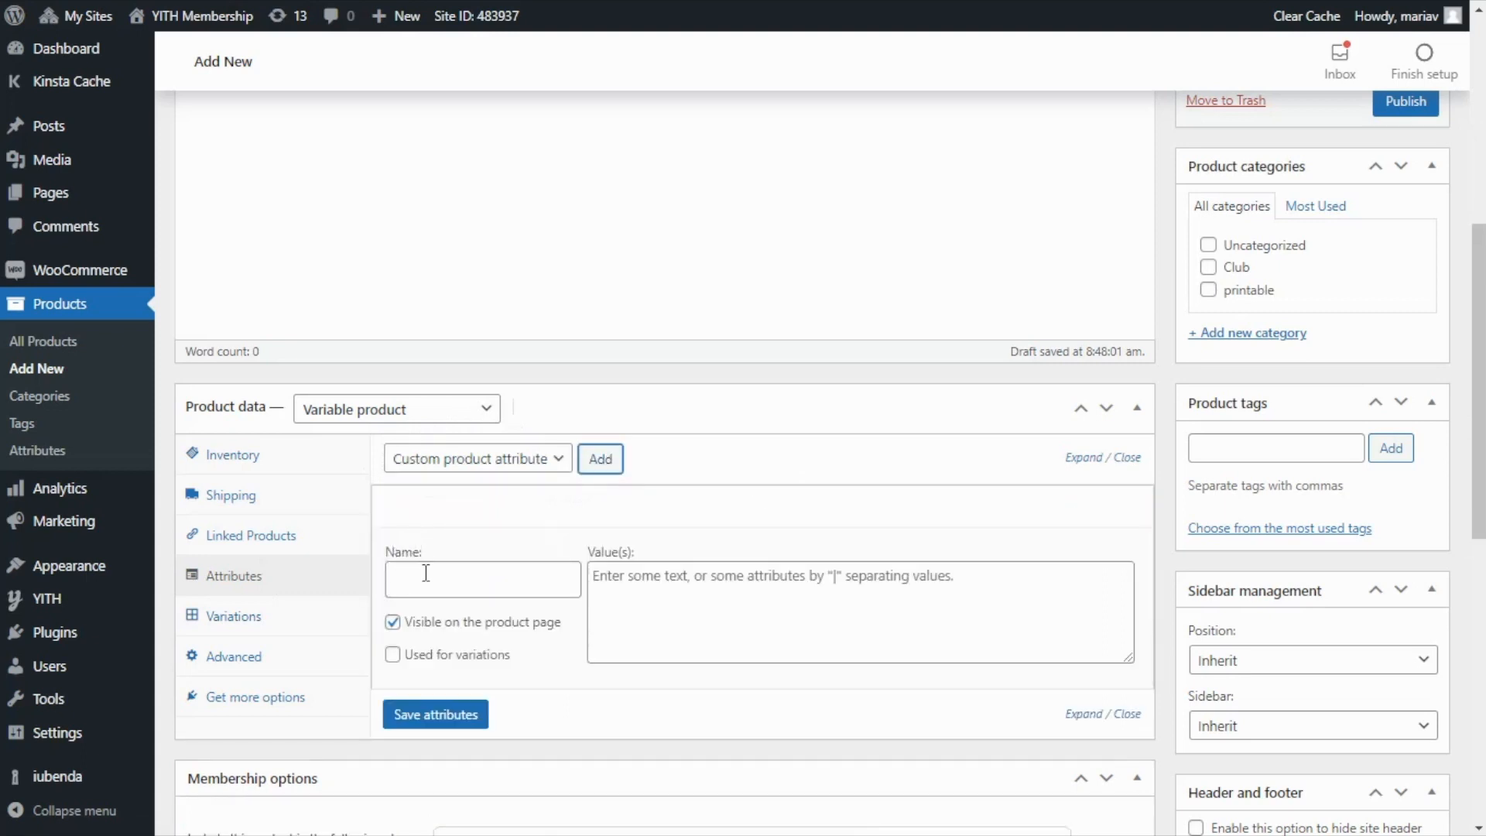
left_click(425, 572)
type("Choos")
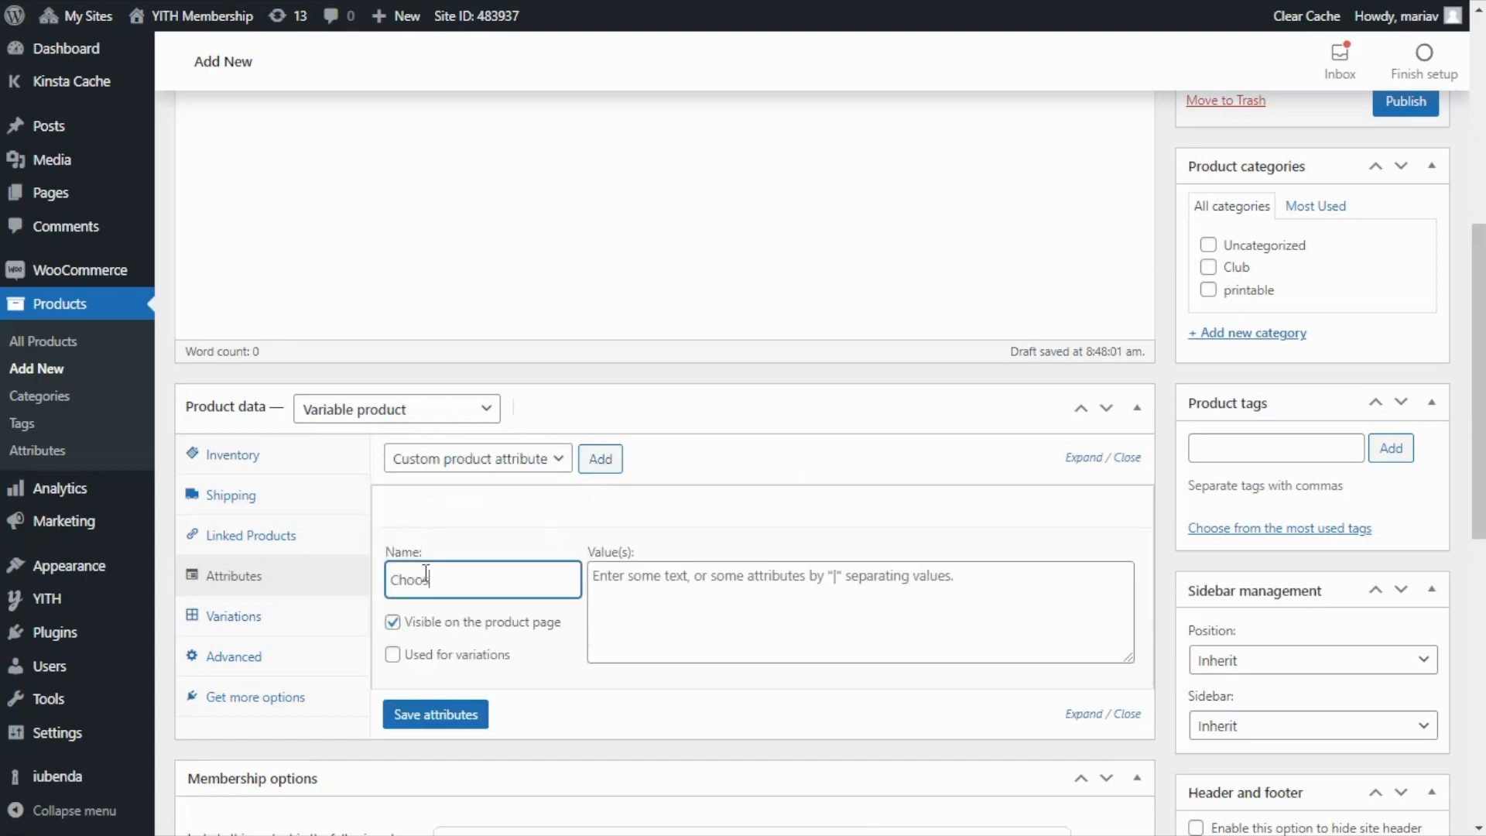
type("e plan")
left_click(392, 621)
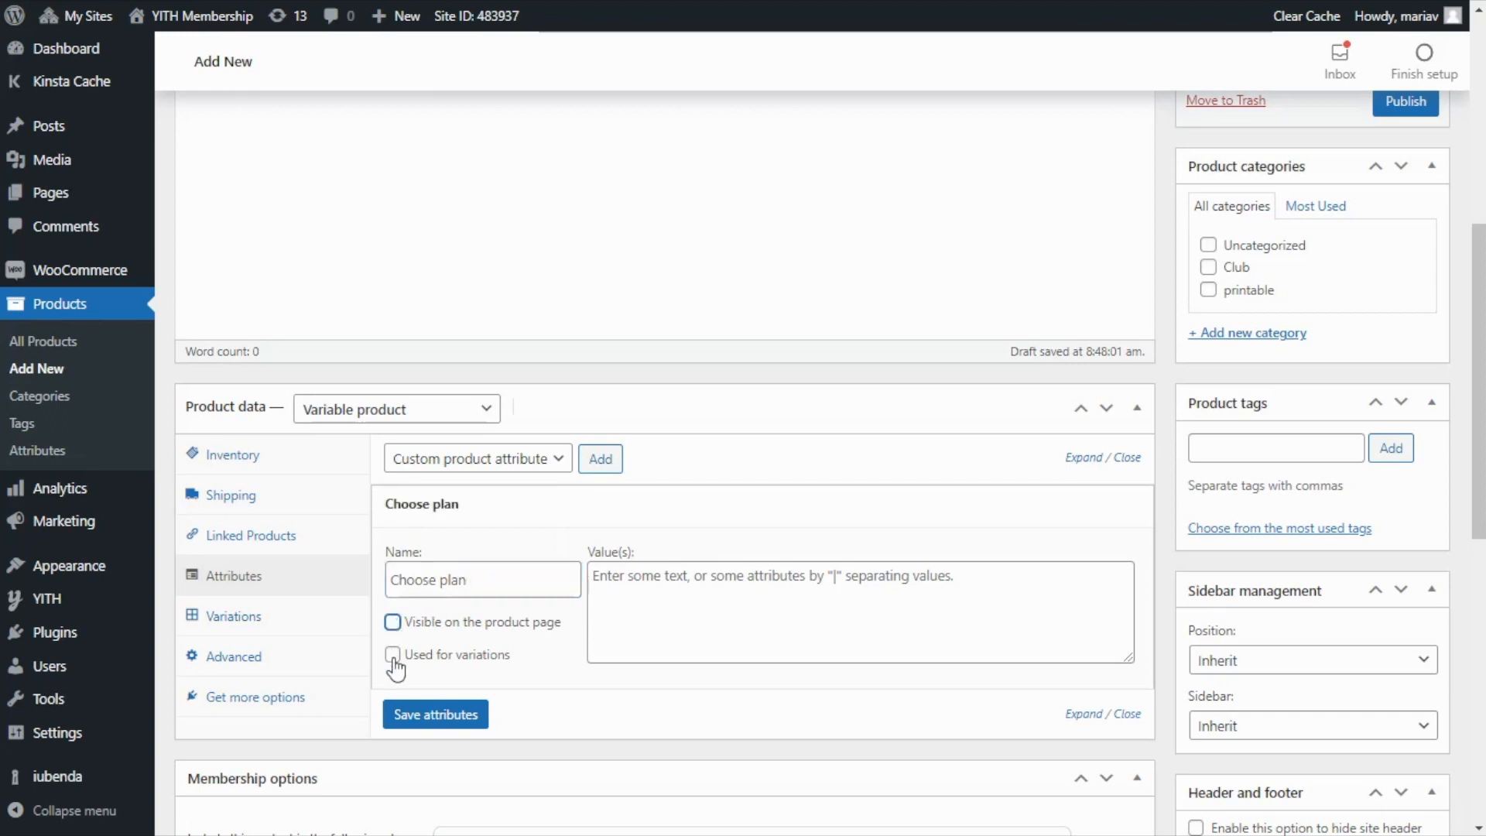
left_click(393, 656)
Step: Enter the attribute values "GOLD – unlimited downloads | SILVER – 100 credits | BRONZE – 50 credits" and save the attributes
left_click(617, 583)
type("GOLD – unlimited downloads | SILVER – 100 credits | BRONZE – 50 credits")
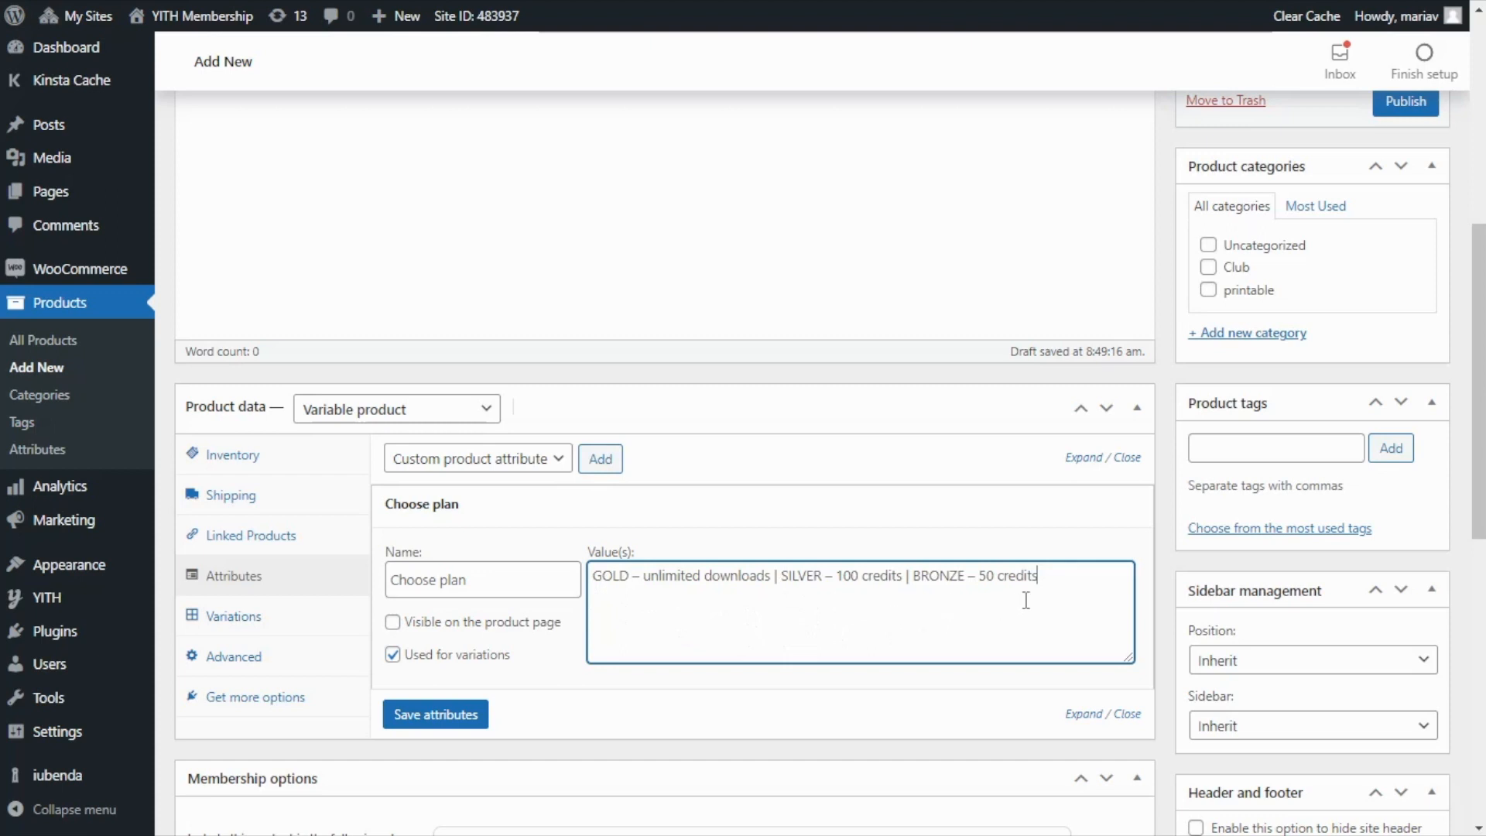
left_click(437, 716)
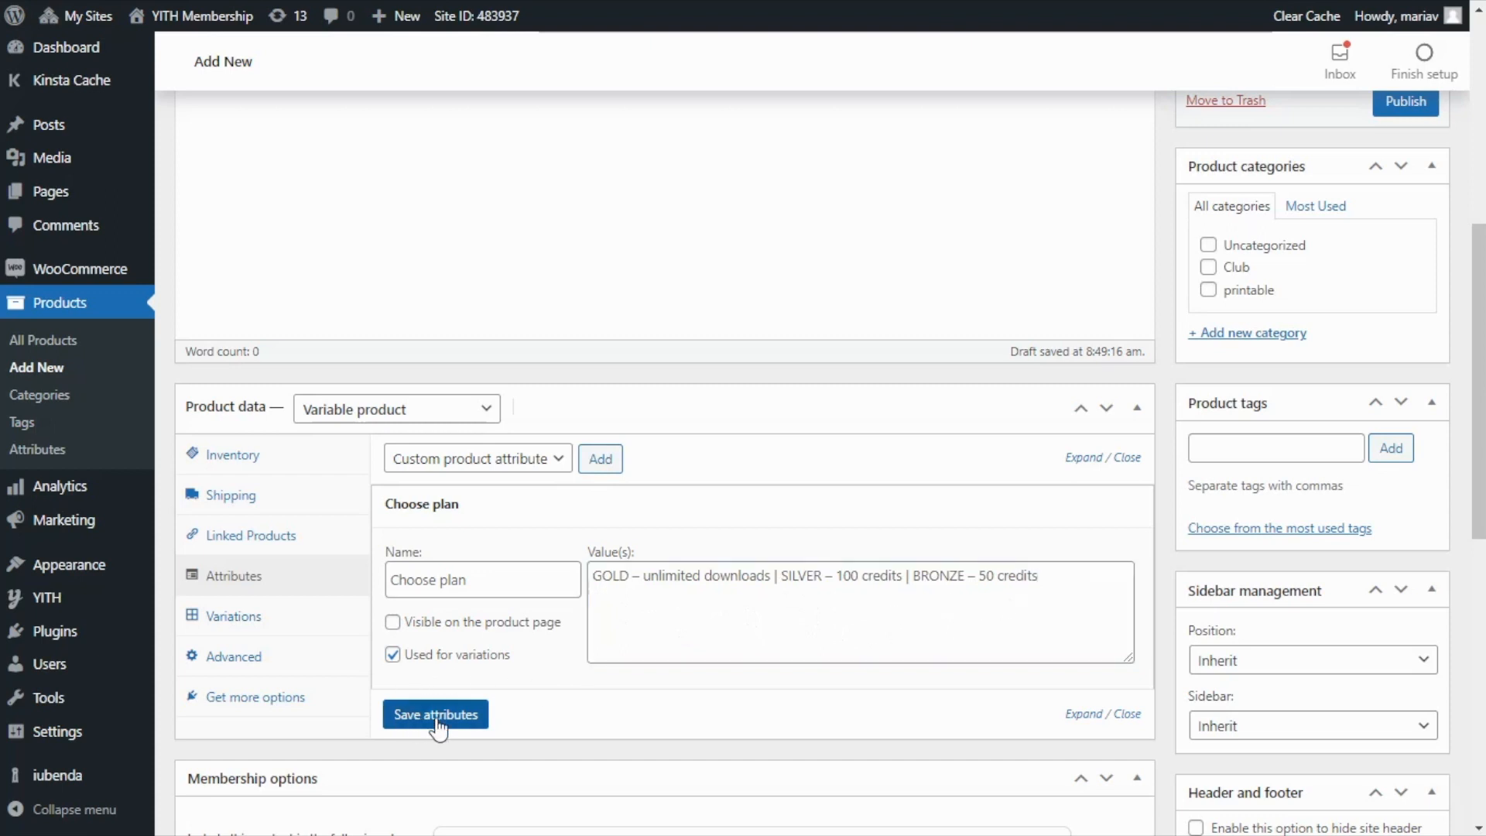
Step: Create the product's variations from all attributes and accept linking all variations
left_click(313, 623)
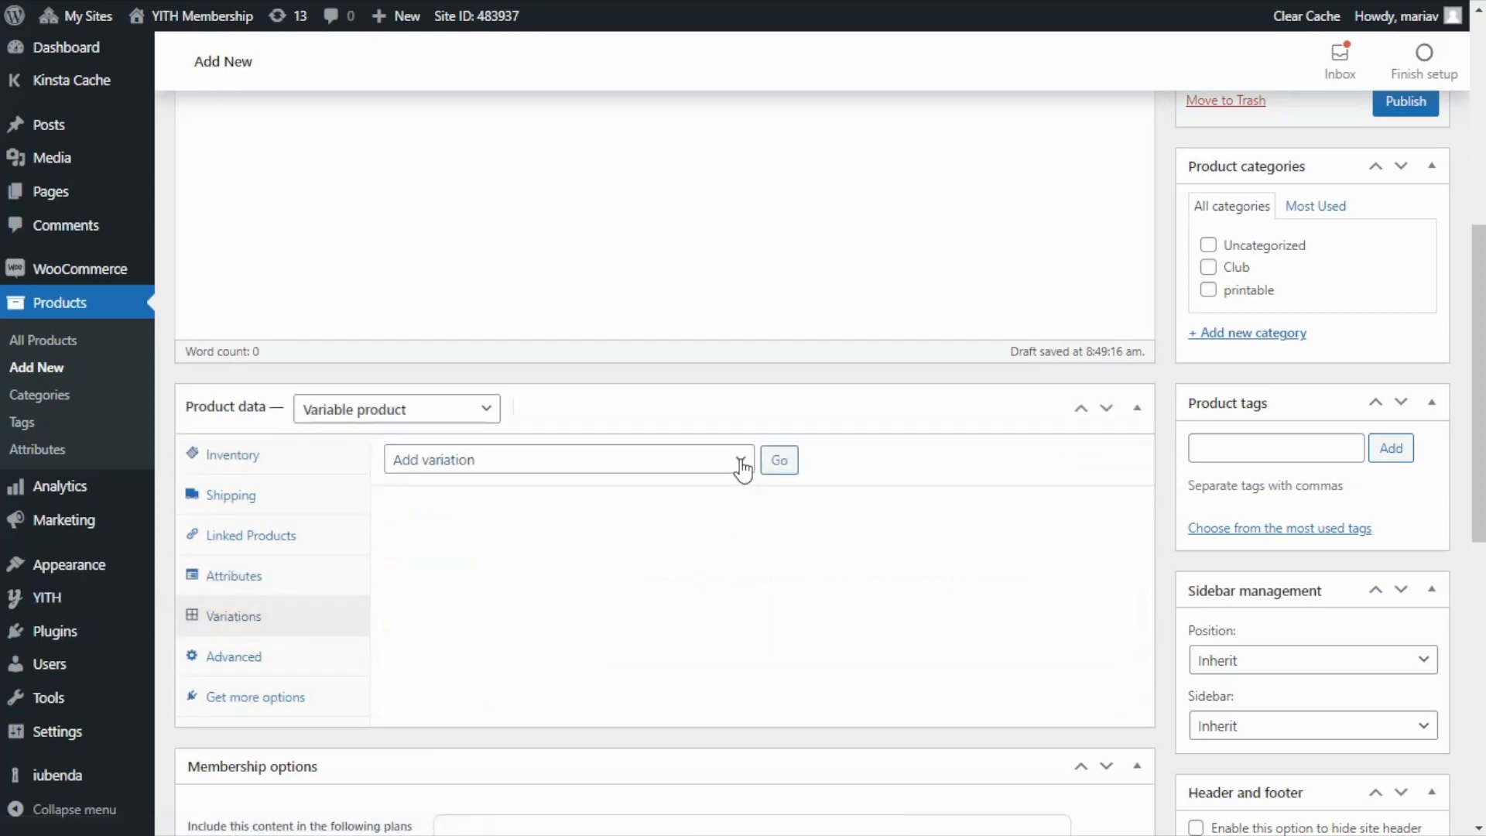
left_click(741, 465)
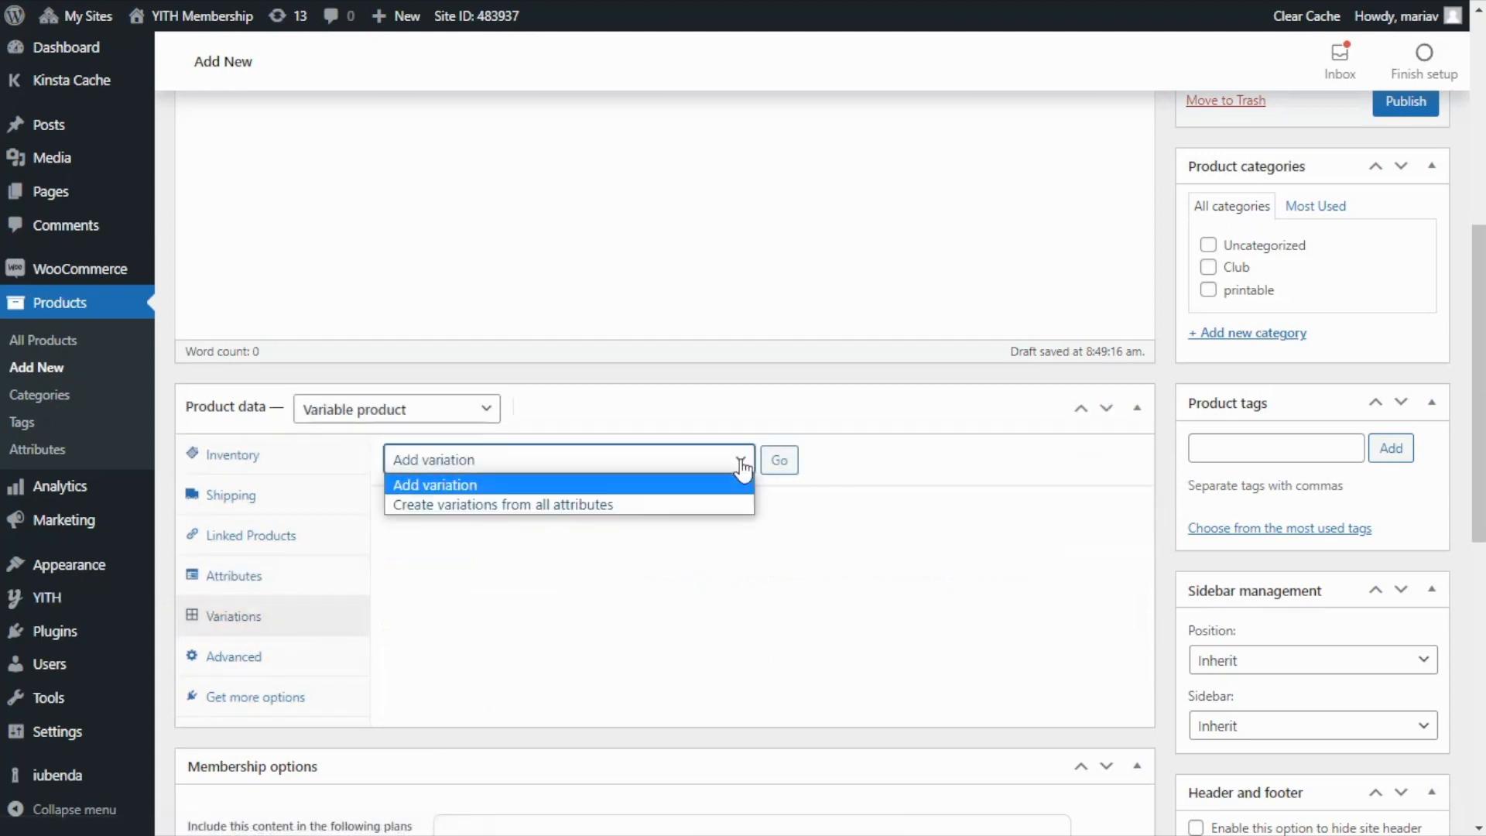
left_click(634, 504)
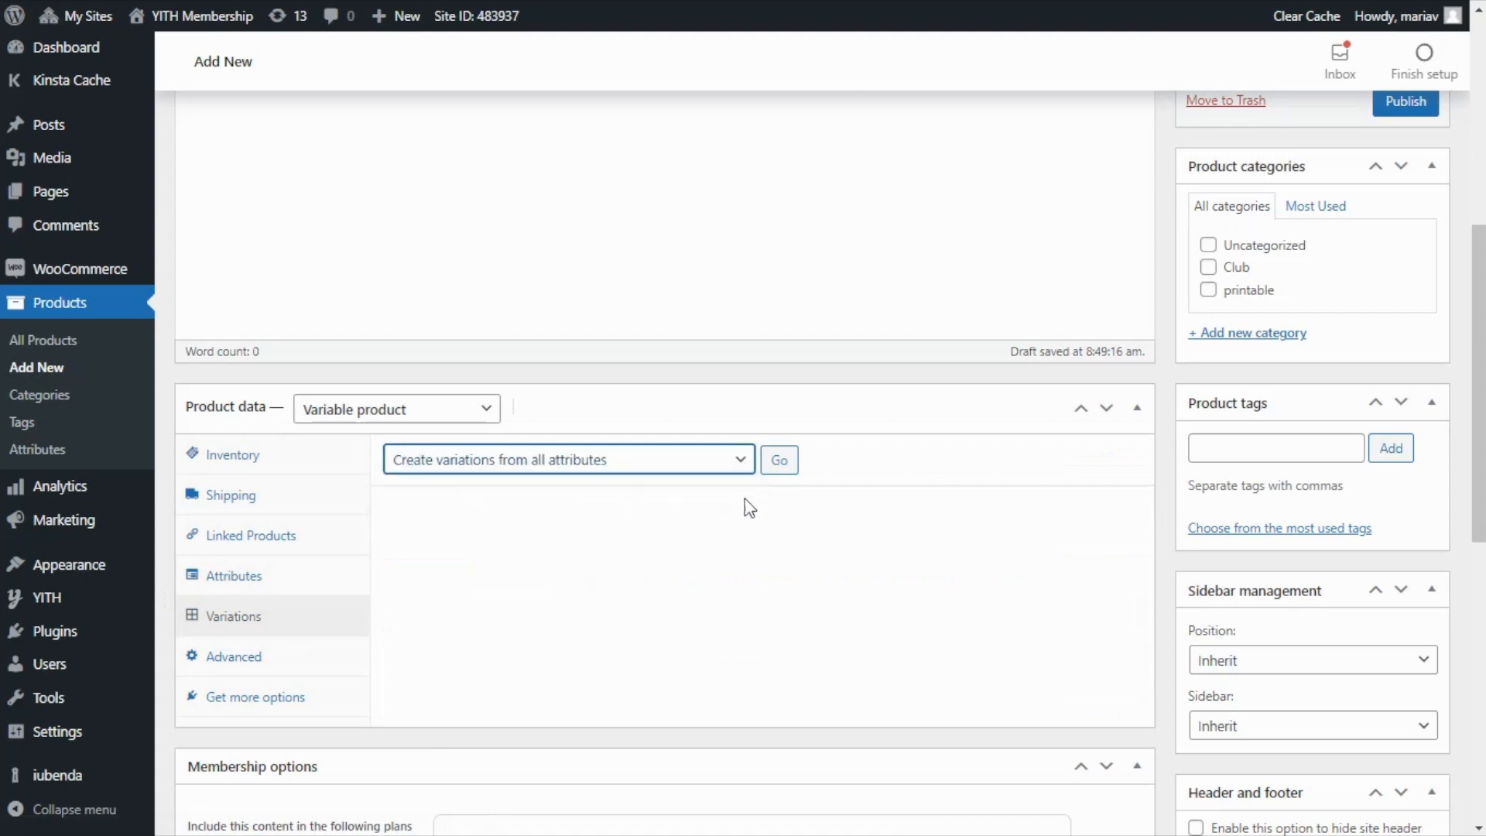
left_click(779, 463)
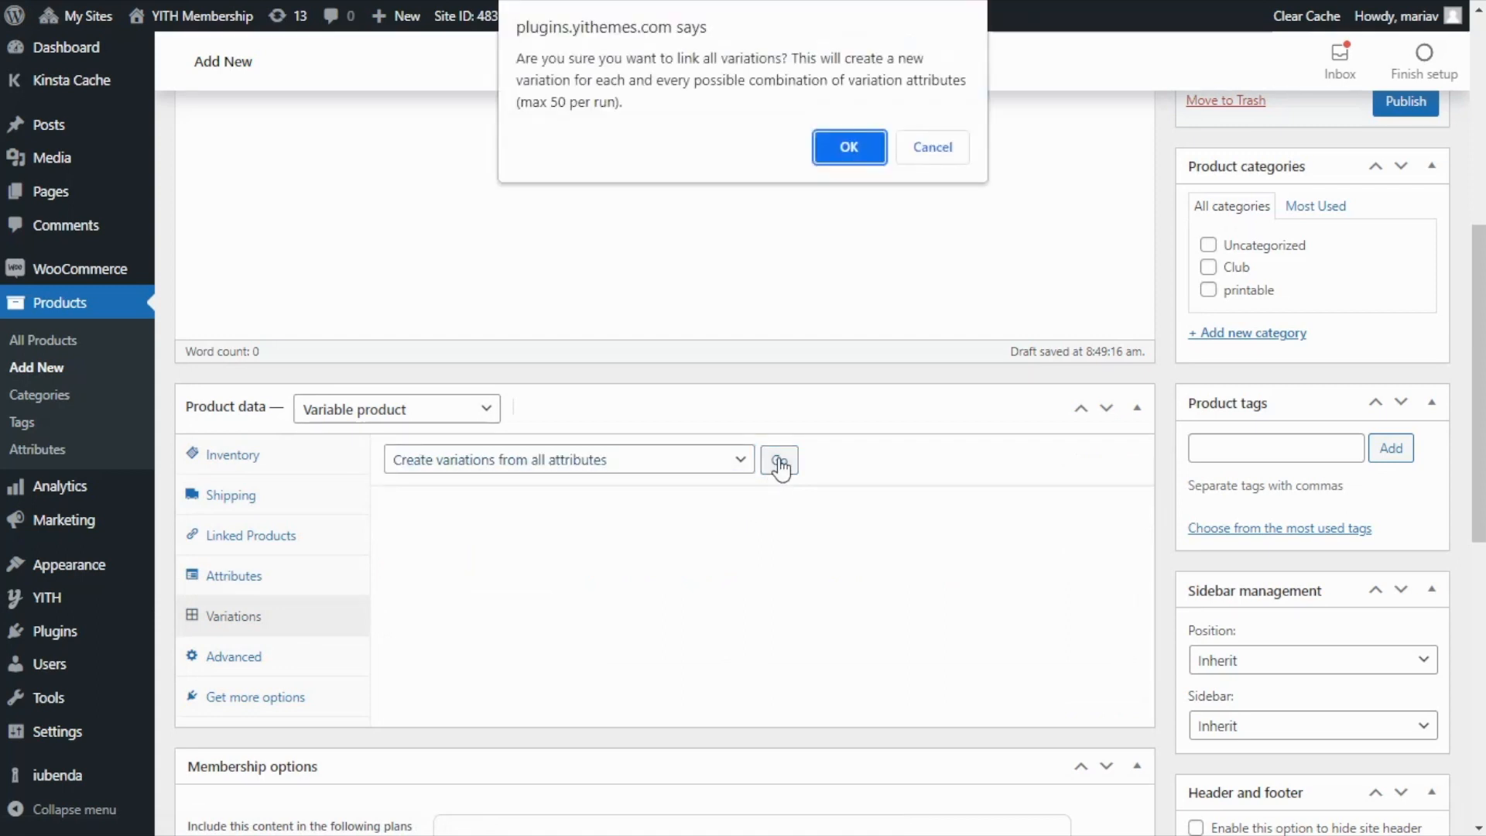
key("Return")
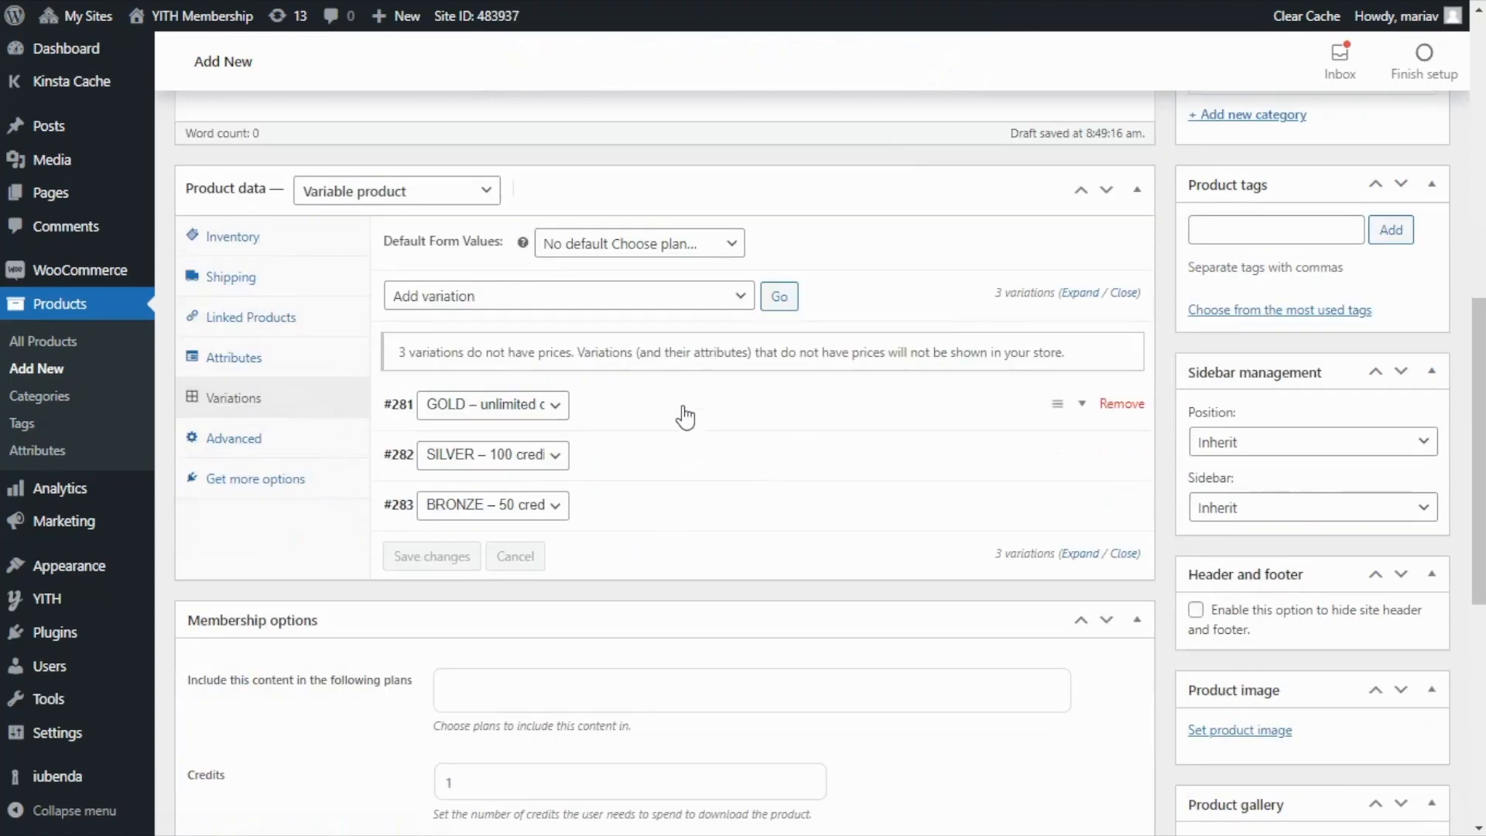
Step: Set the GOLD variation's regular price to 49.99 and collapse its details
left_click(613, 411)
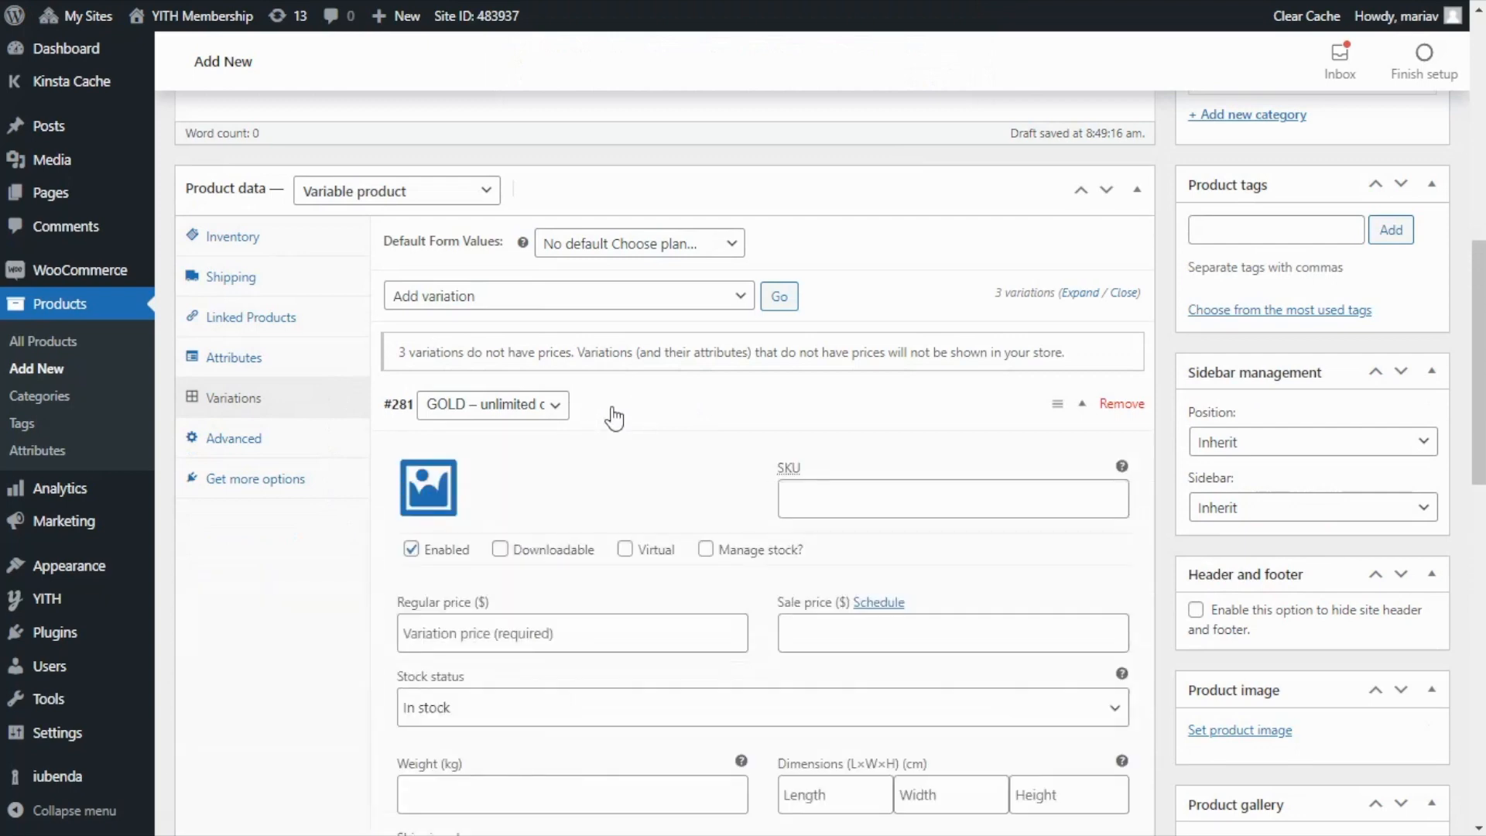
left_click(431, 632)
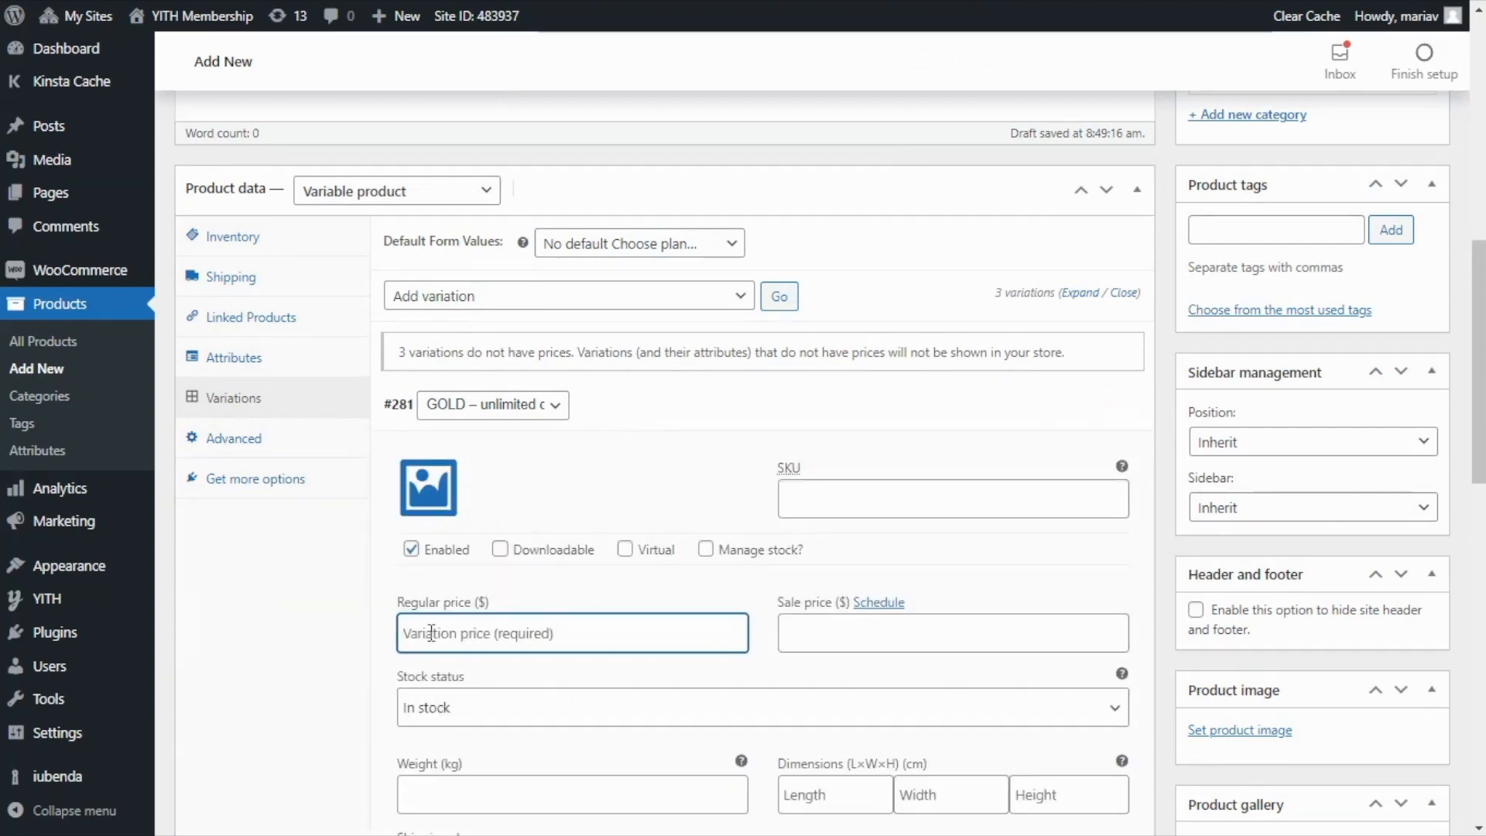
type("49.99")
left_click(611, 406)
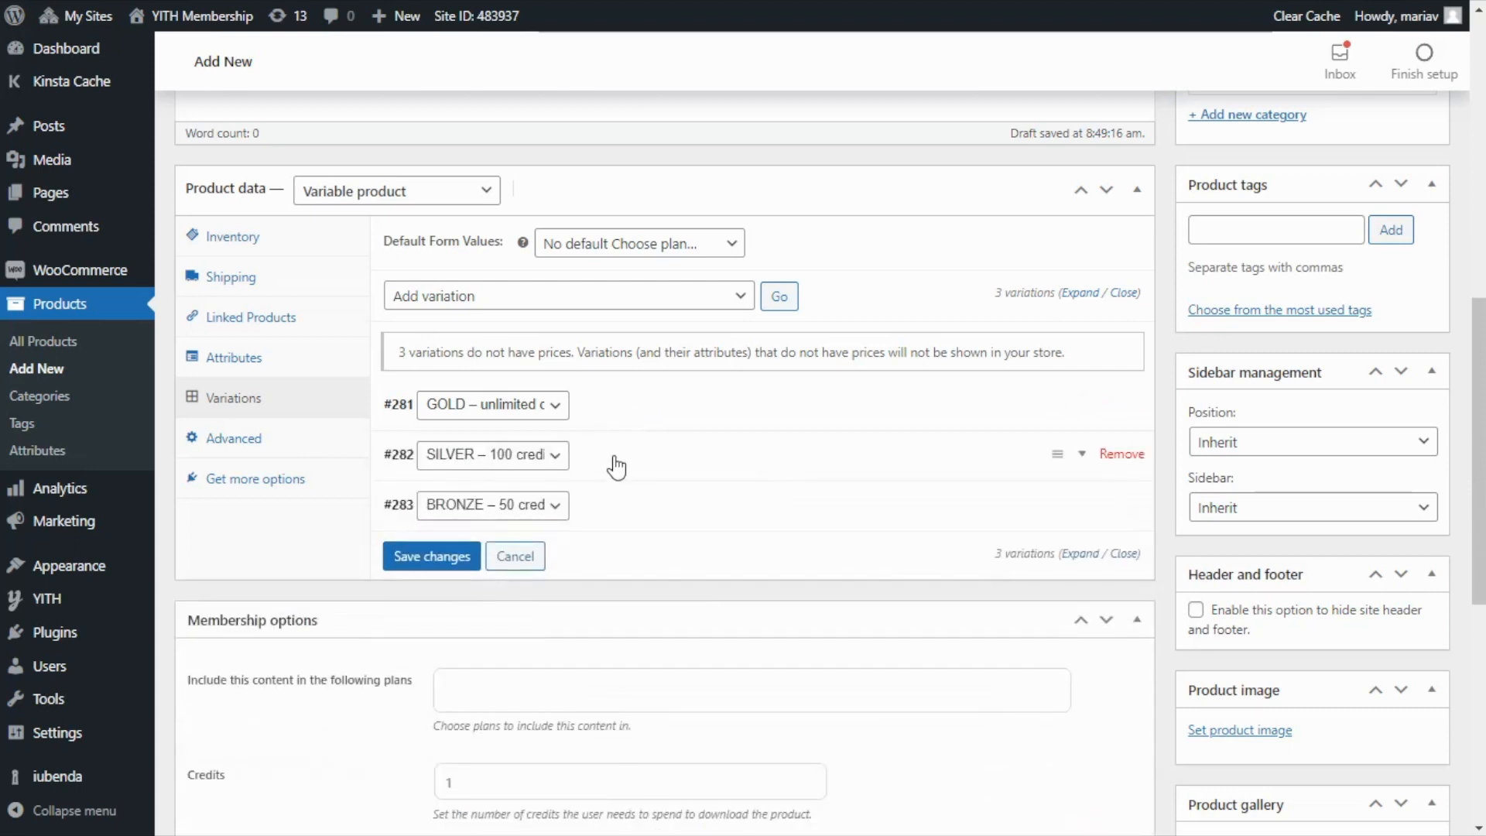
Step: Set the SILVER variation's regular price to 15.99 and collapse its details
left_click(617, 462)
left_click(452, 685)
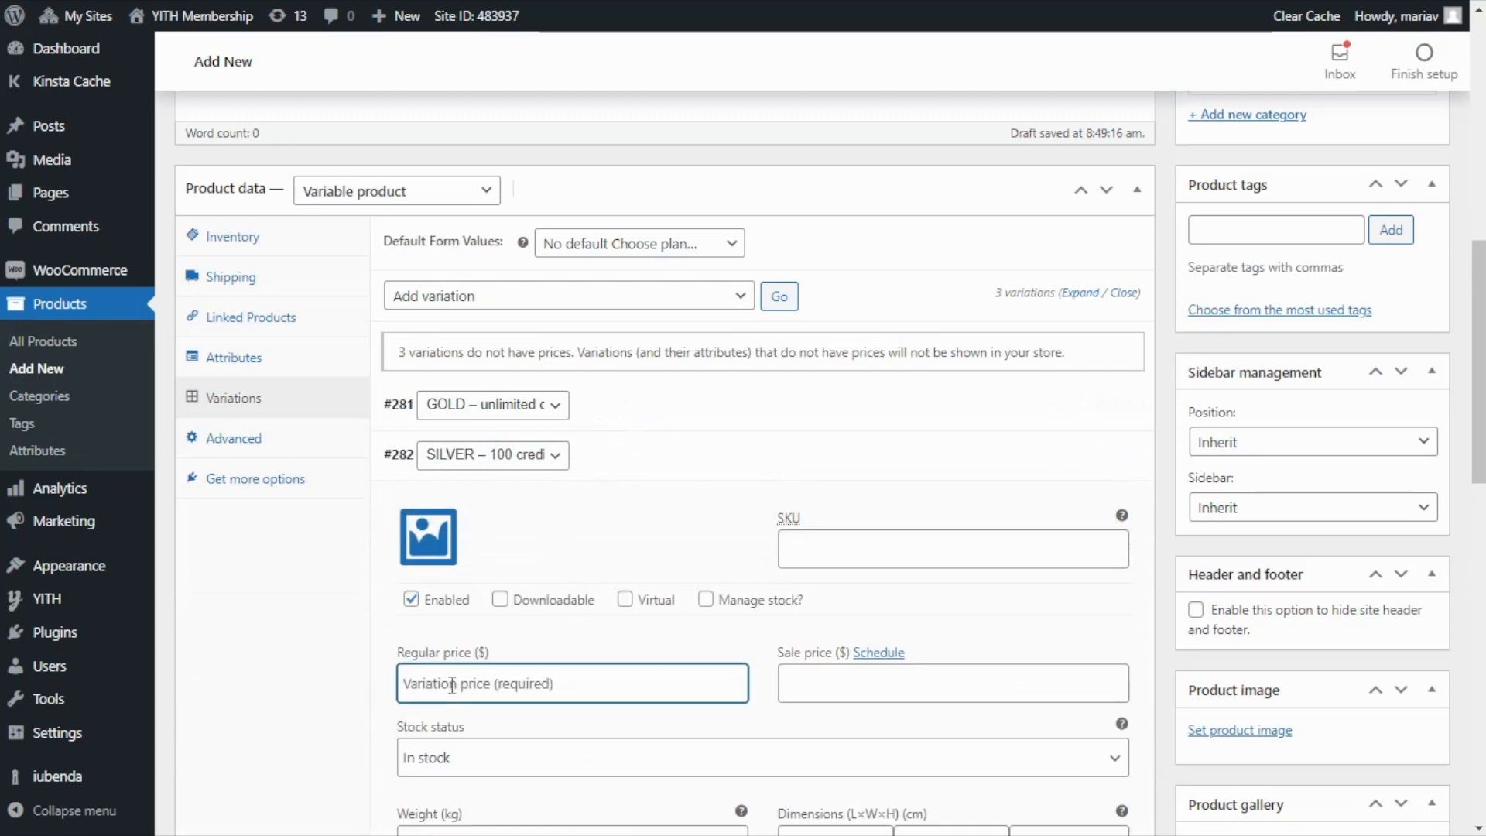
type("15.99")
left_click(663, 462)
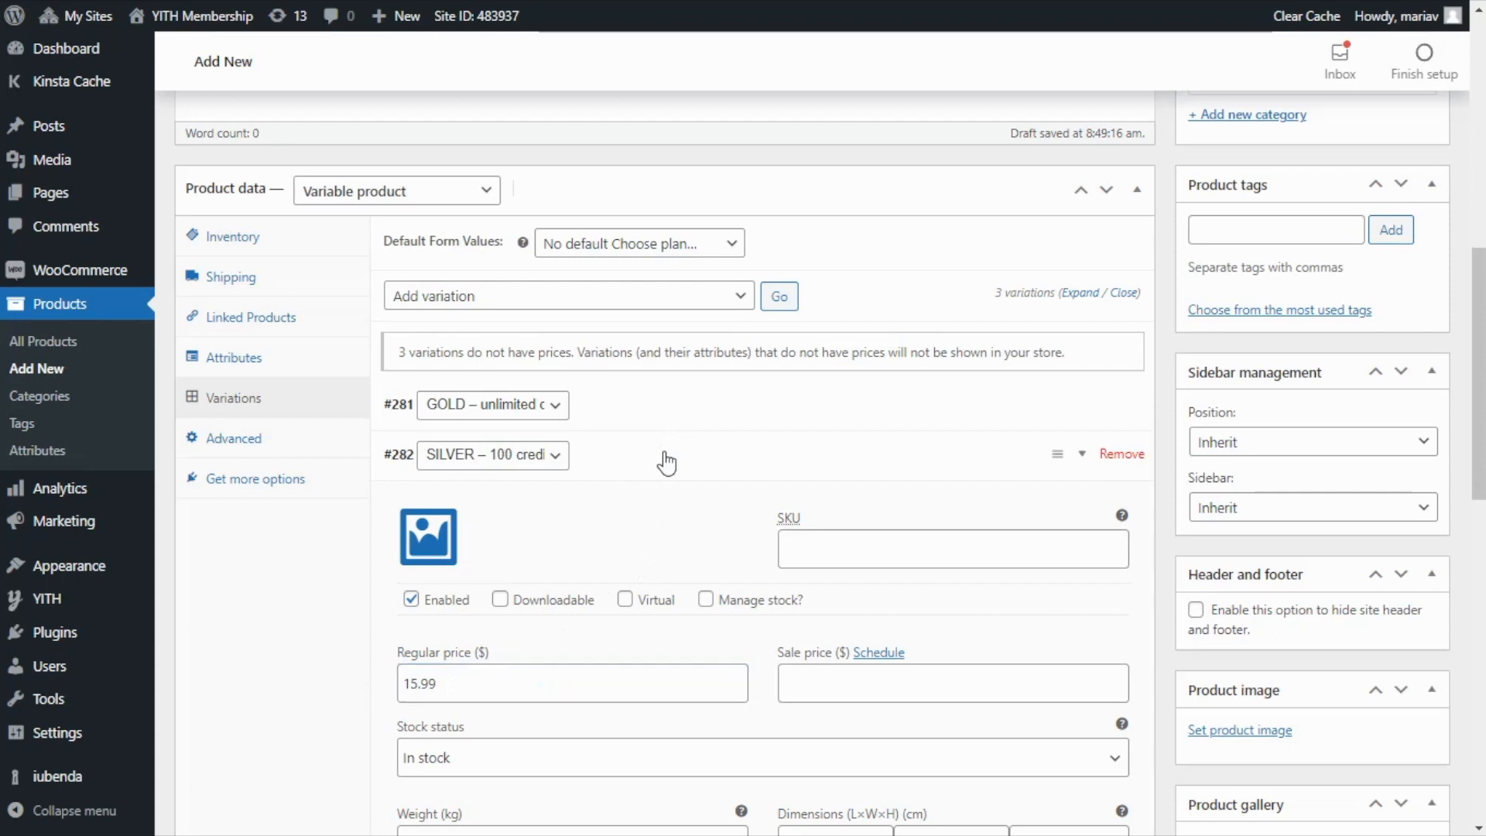
Step: Set the BRONZE variation's regular price to 9.99 and collapse its details
left_click(636, 517)
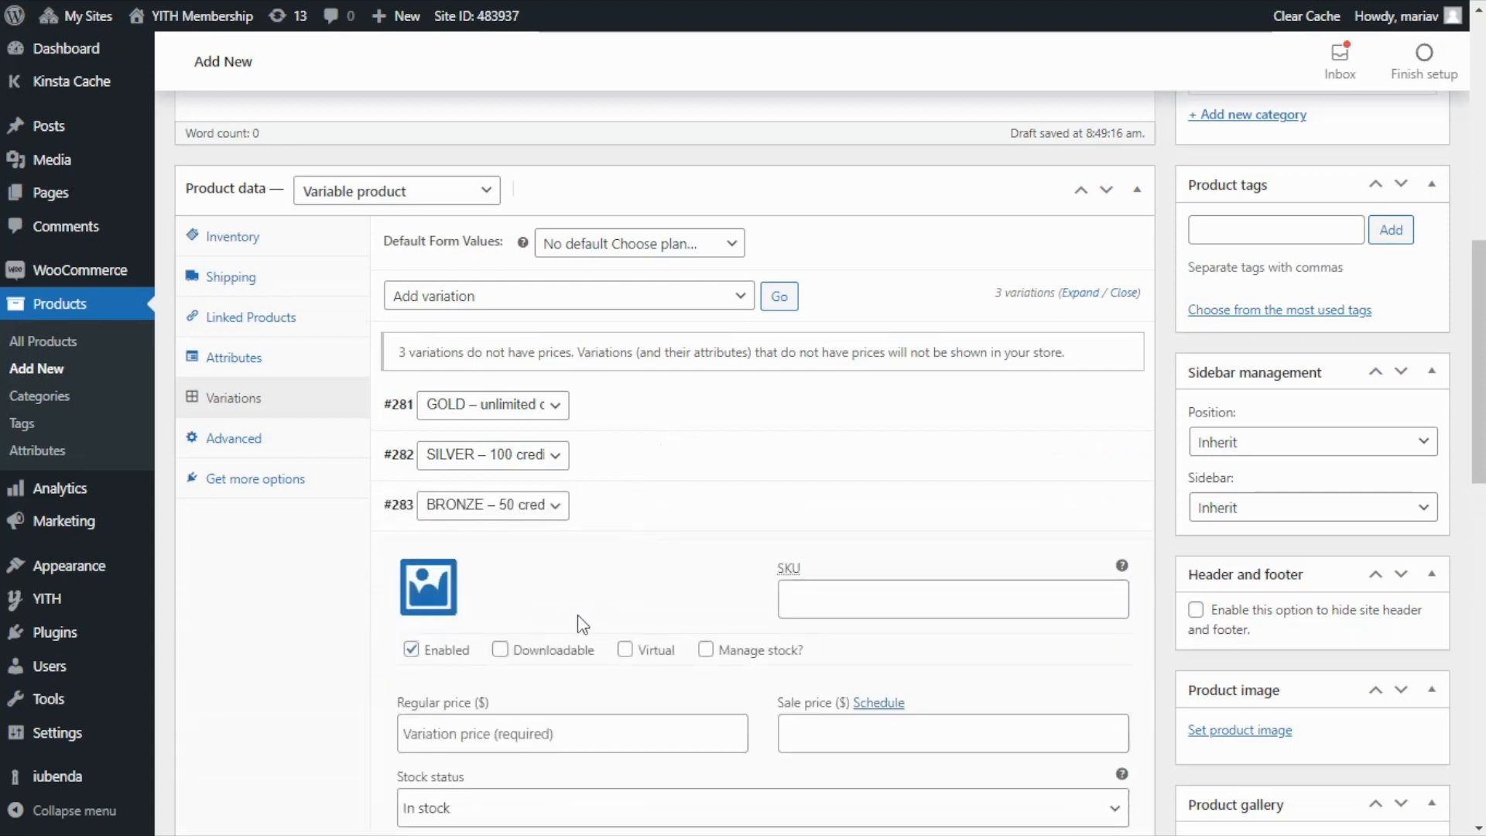
left_click(458, 734)
type("9")
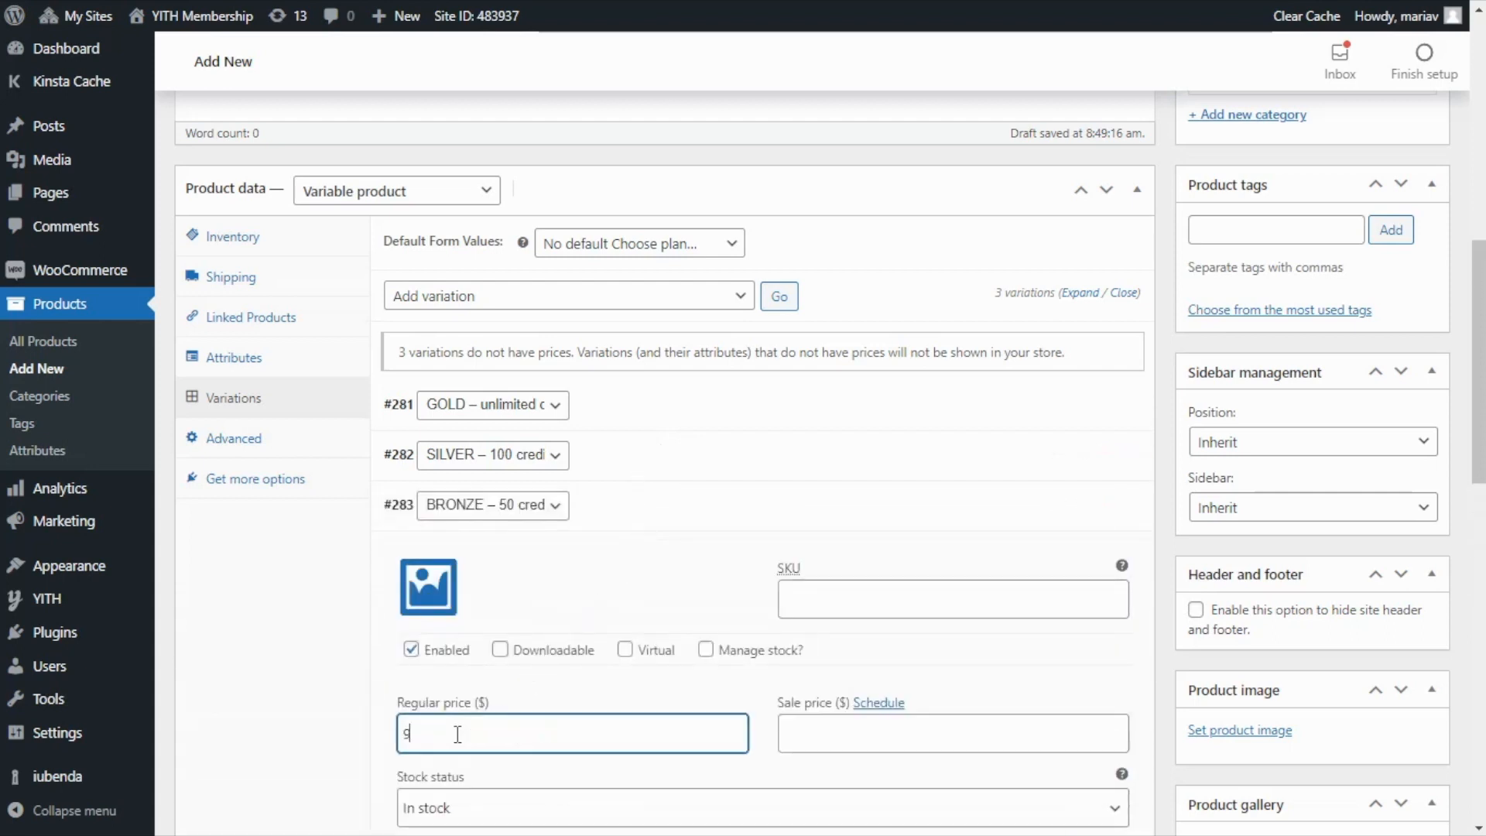
type(".99")
left_click(643, 520)
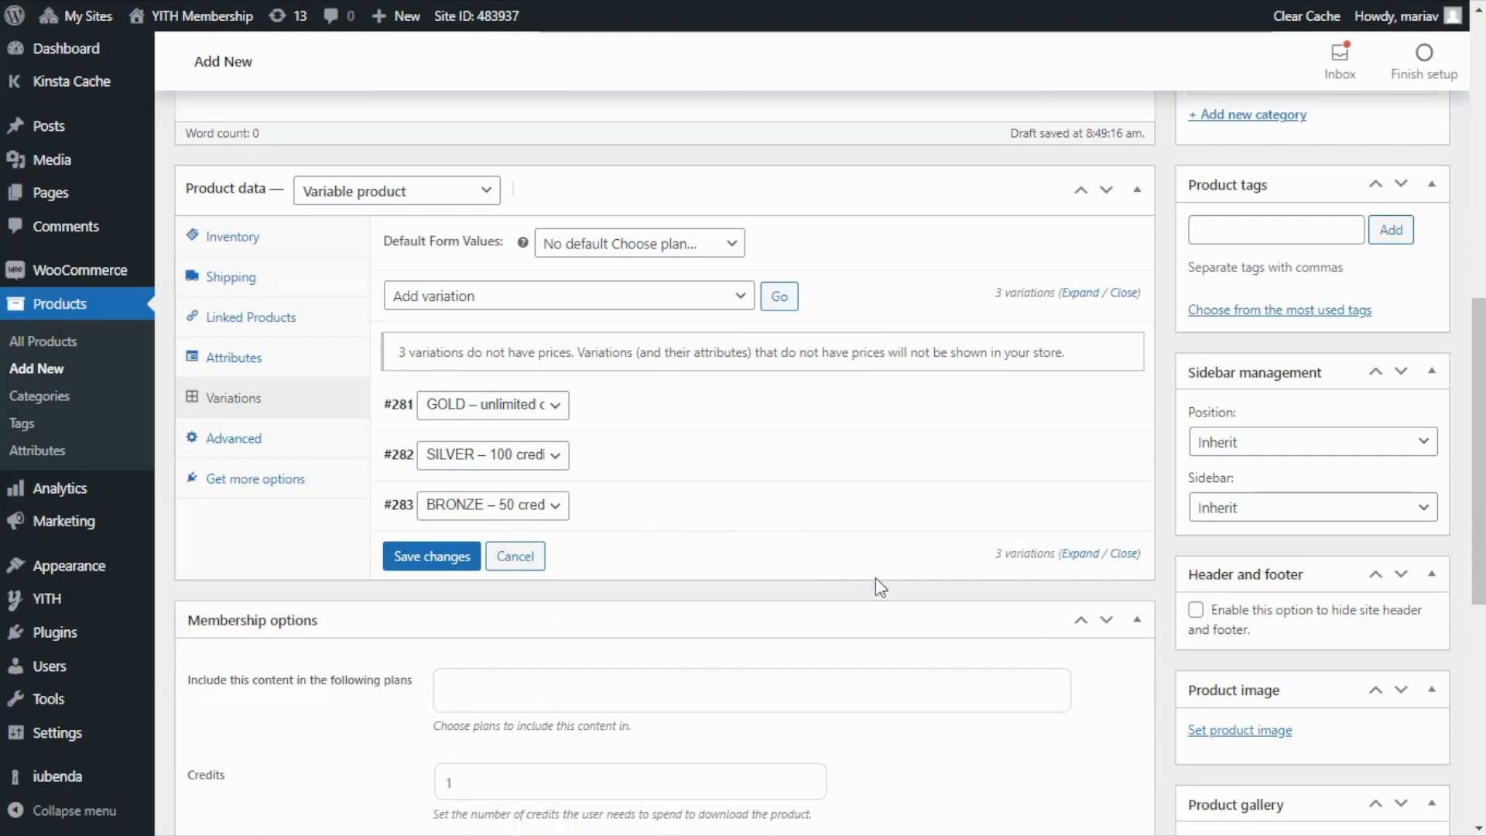
scroll(979, 582, "down", 3)
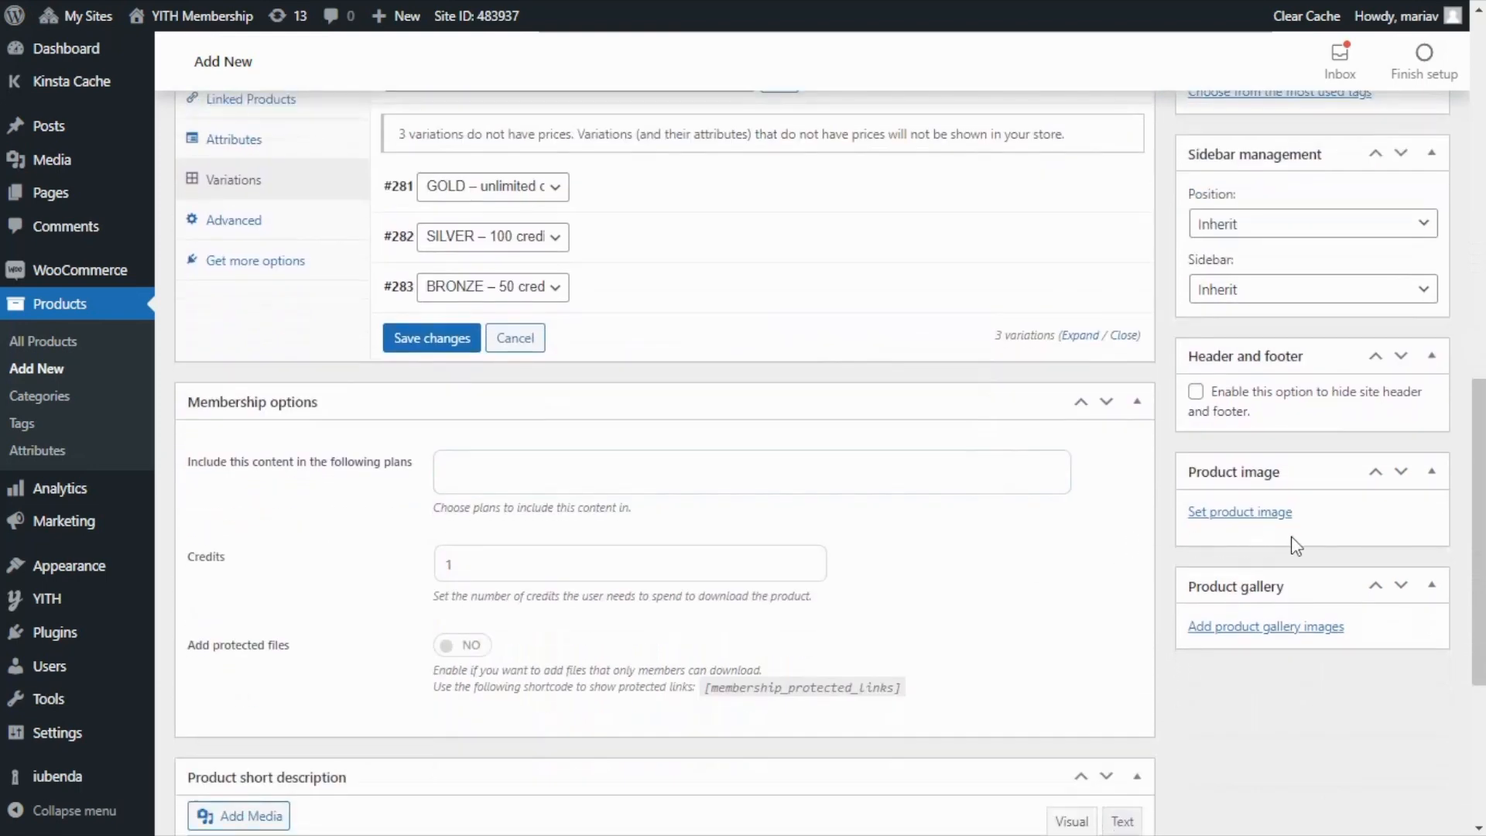
Step: Set the Club Membership picture sub.jpg from the media library as the product image
left_click(1236, 520)
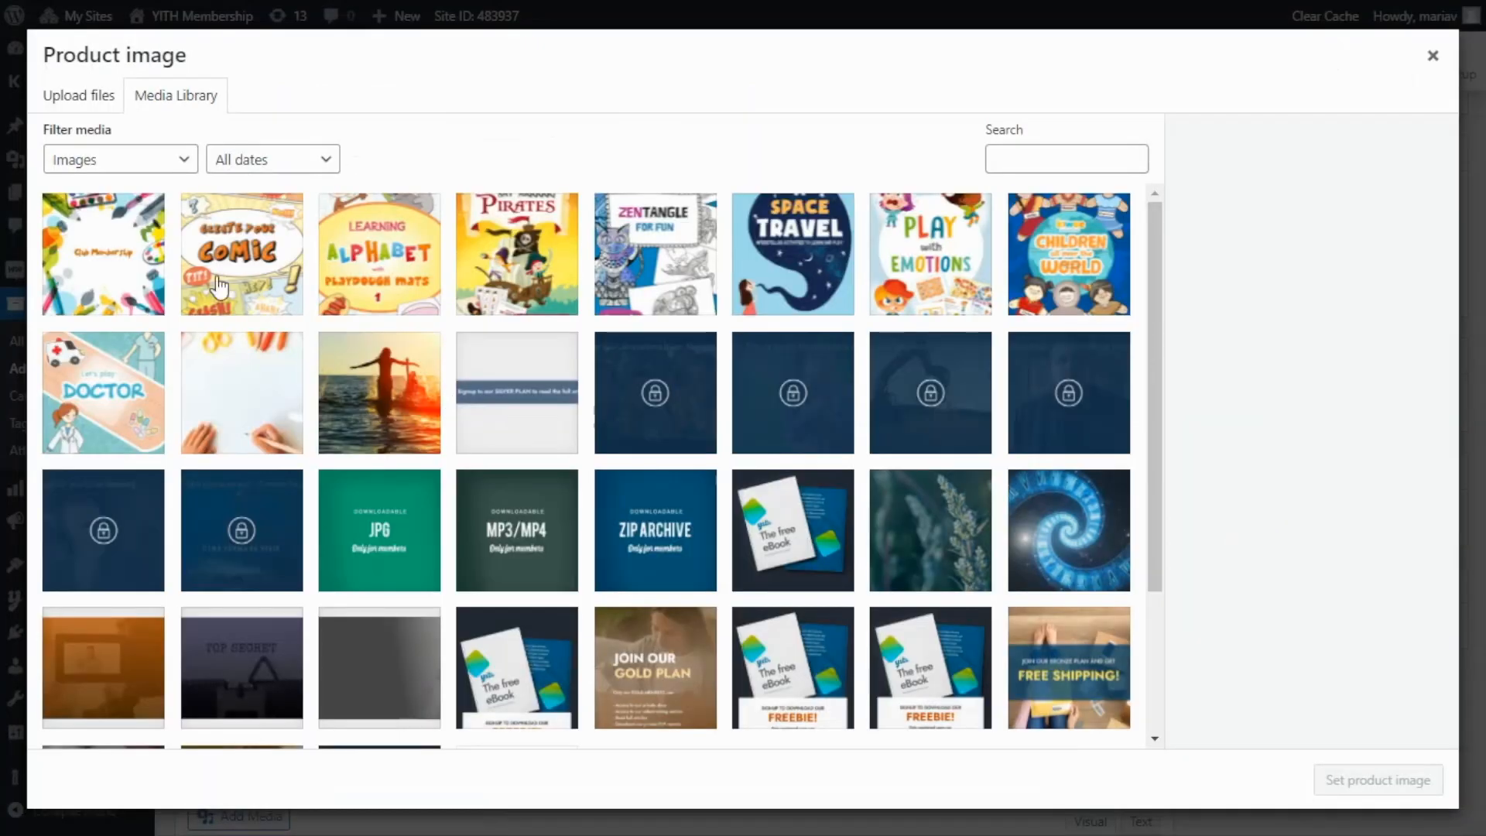
left_click(115, 288)
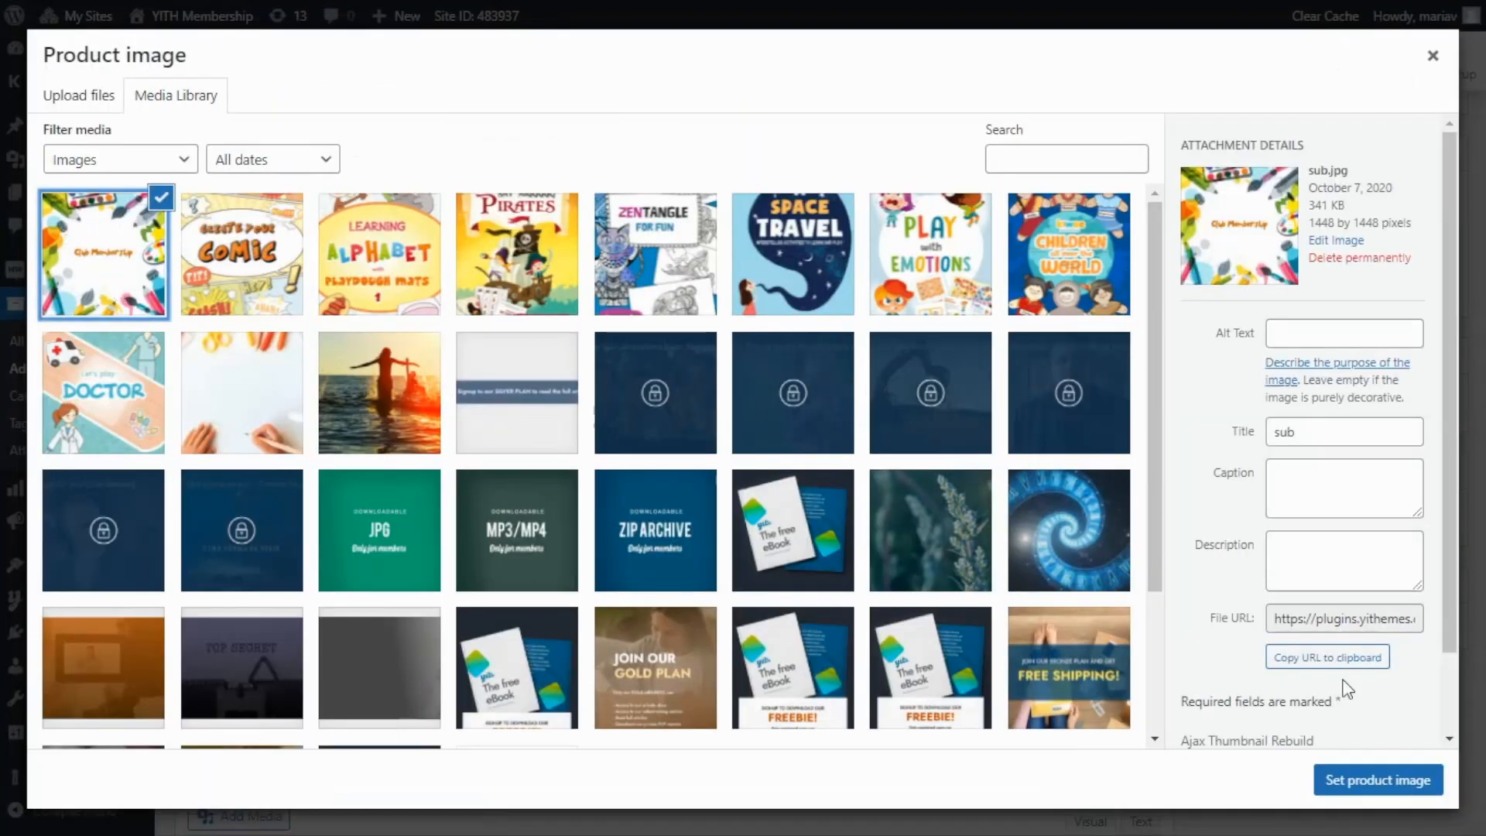
left_click(1376, 777)
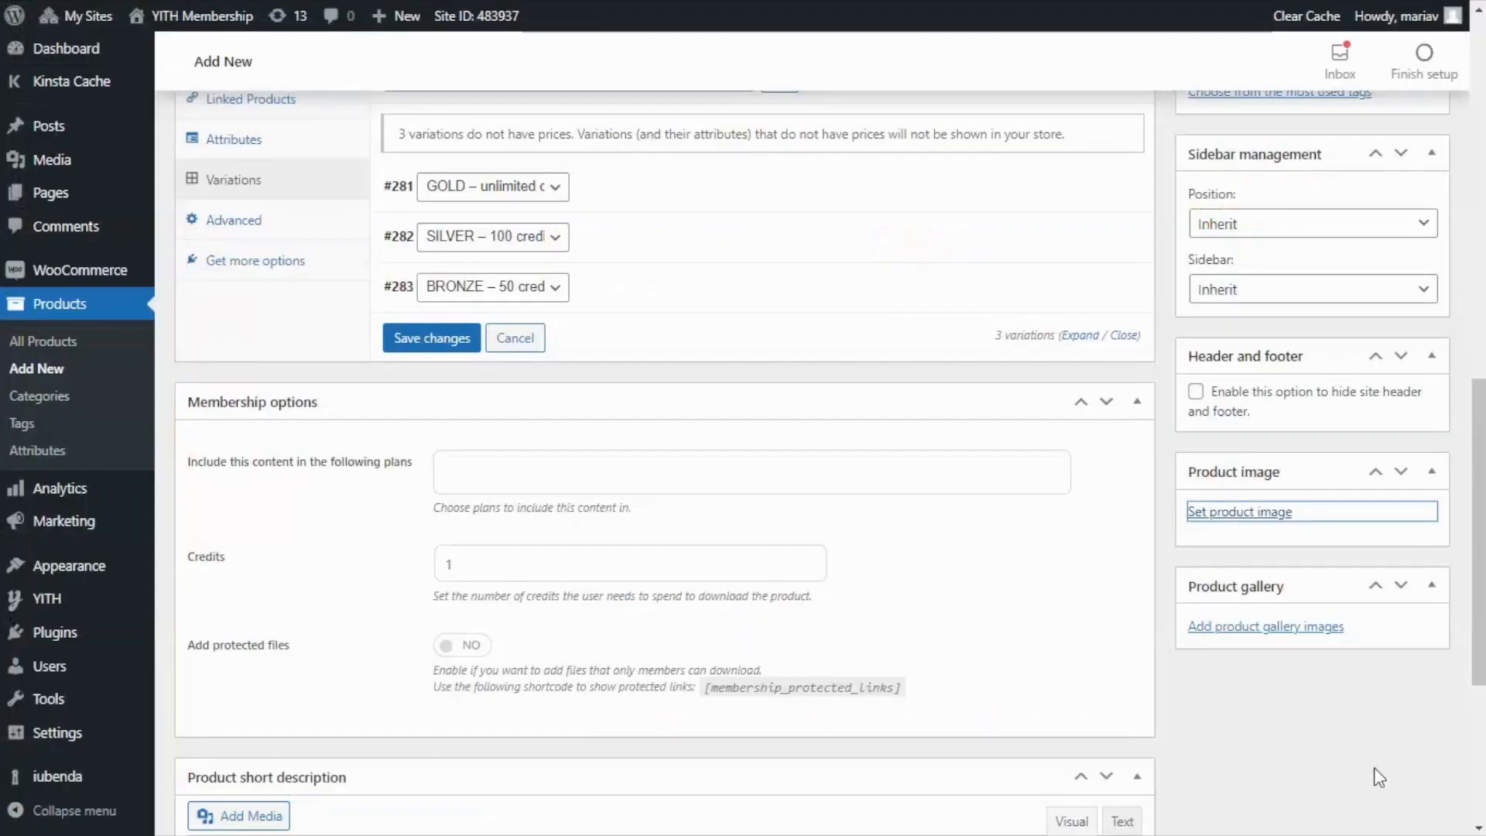
scroll(1350, 687, "down", 2)
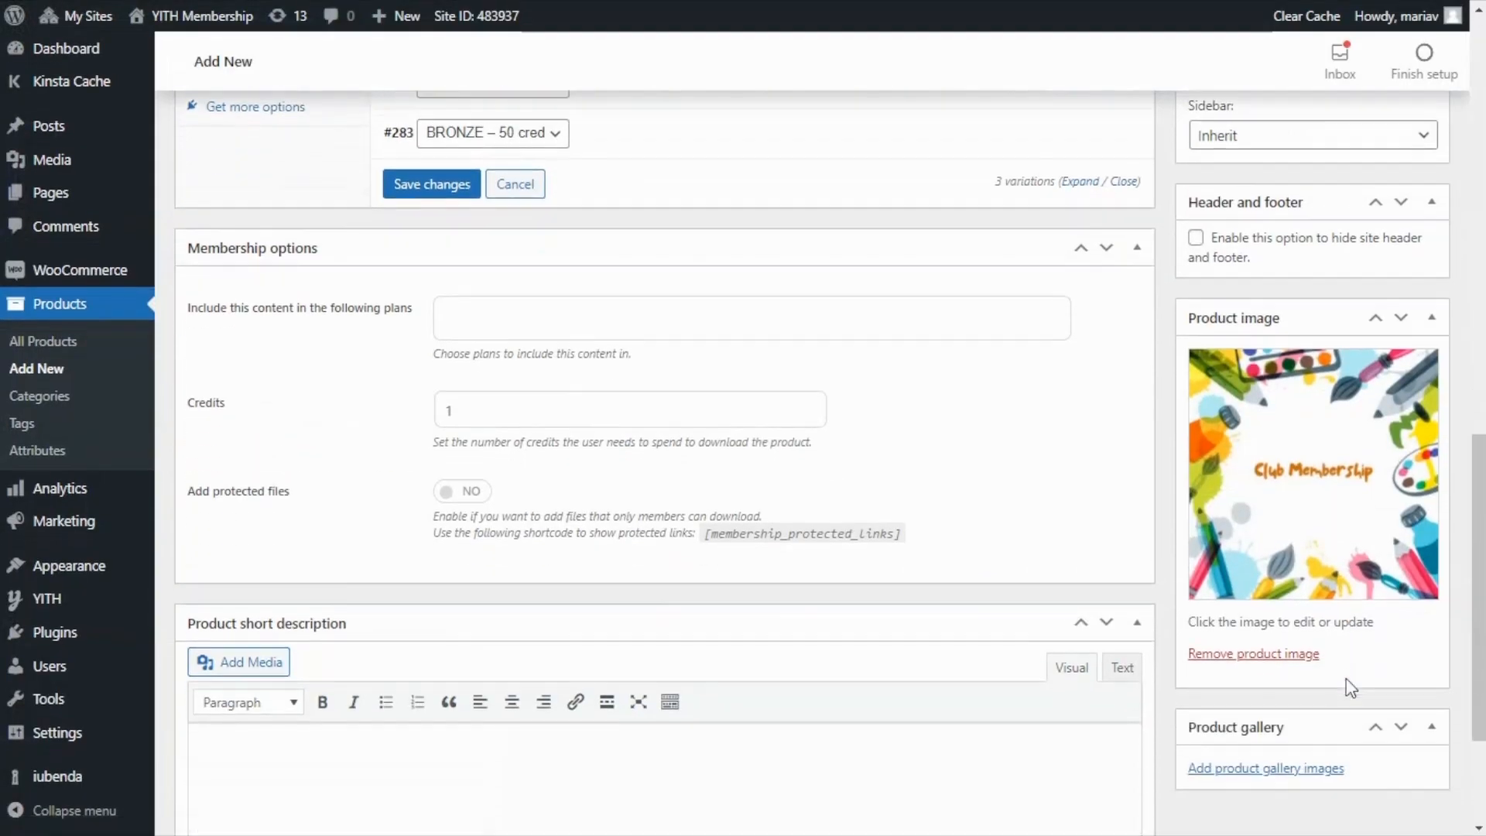
Step: Fill in the product short description with the text starting "Join our wonderful club and get 50 credits or 100 credits" and the "Signup now and:" bullets
scroll(1350, 688, "down", 1)
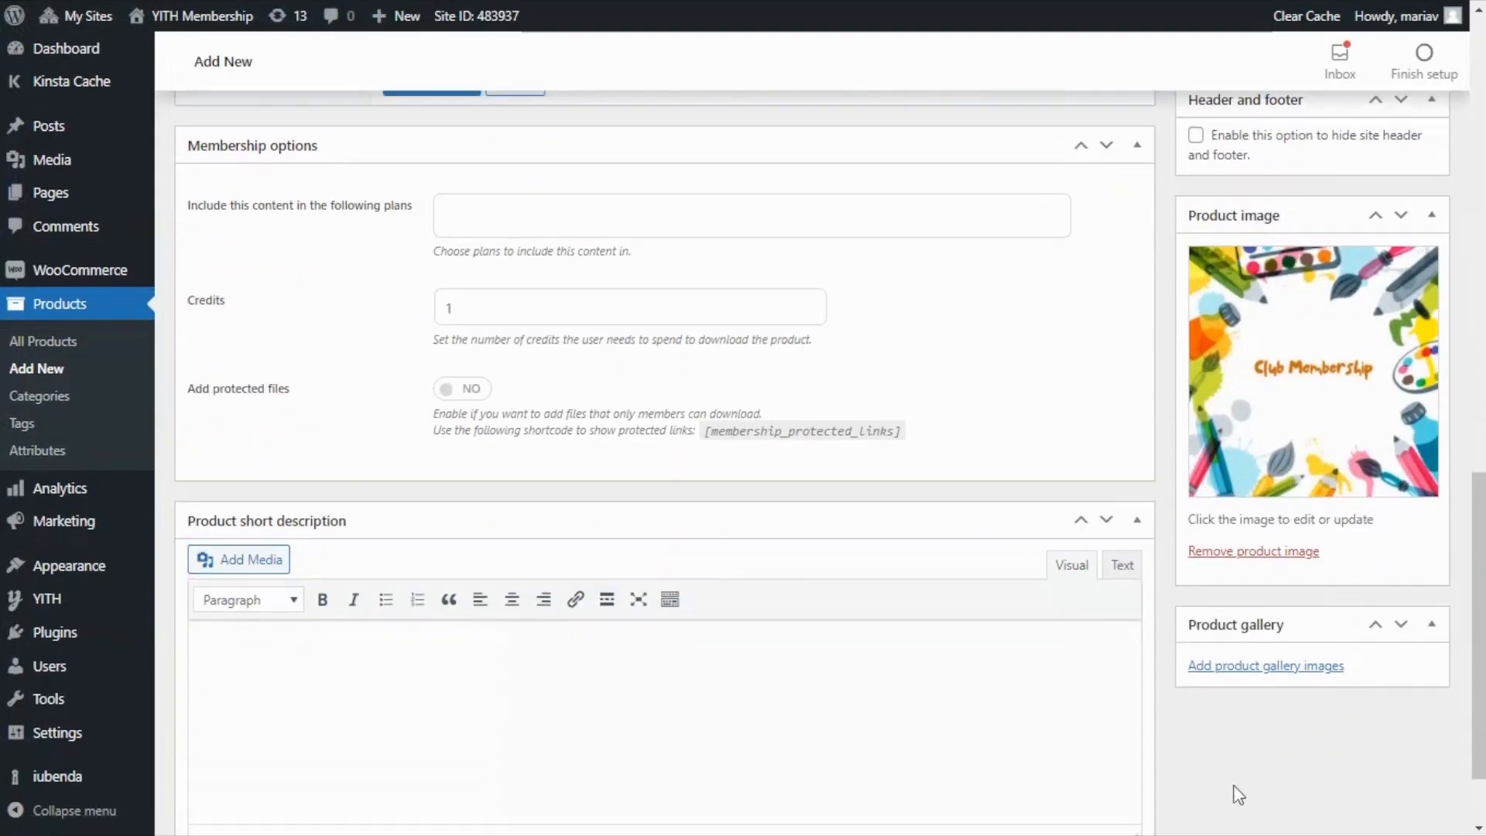
left_click(274, 672)
type("Join our wonderful club and get 50 credits or 100 credits to download the printable you like more. You can also subscribe our GOLDER club to get UNLIMITED DOWNLOADS. Some products require 5 credits, other require 10 credits and so on. Members of our club don’t see price and add to cart button and they can download each printable Signup now and: Get 50 credits, 100 credits or unlimited downloads Save a 75% off!")
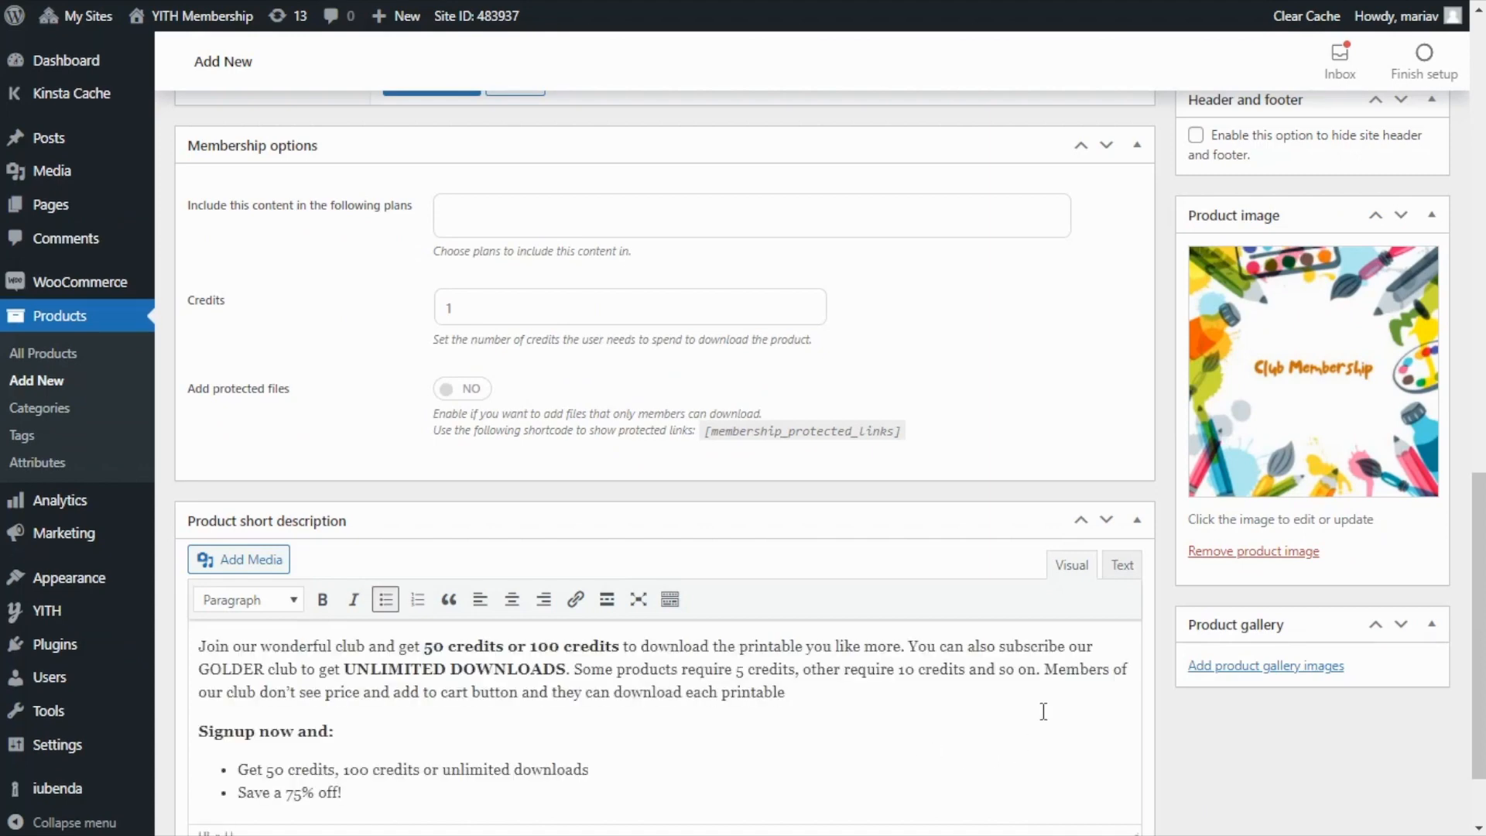
Step: Publish the Club Membership product
scroll(1084, 617, "up", 10)
scroll(1091, 617, "up", 4)
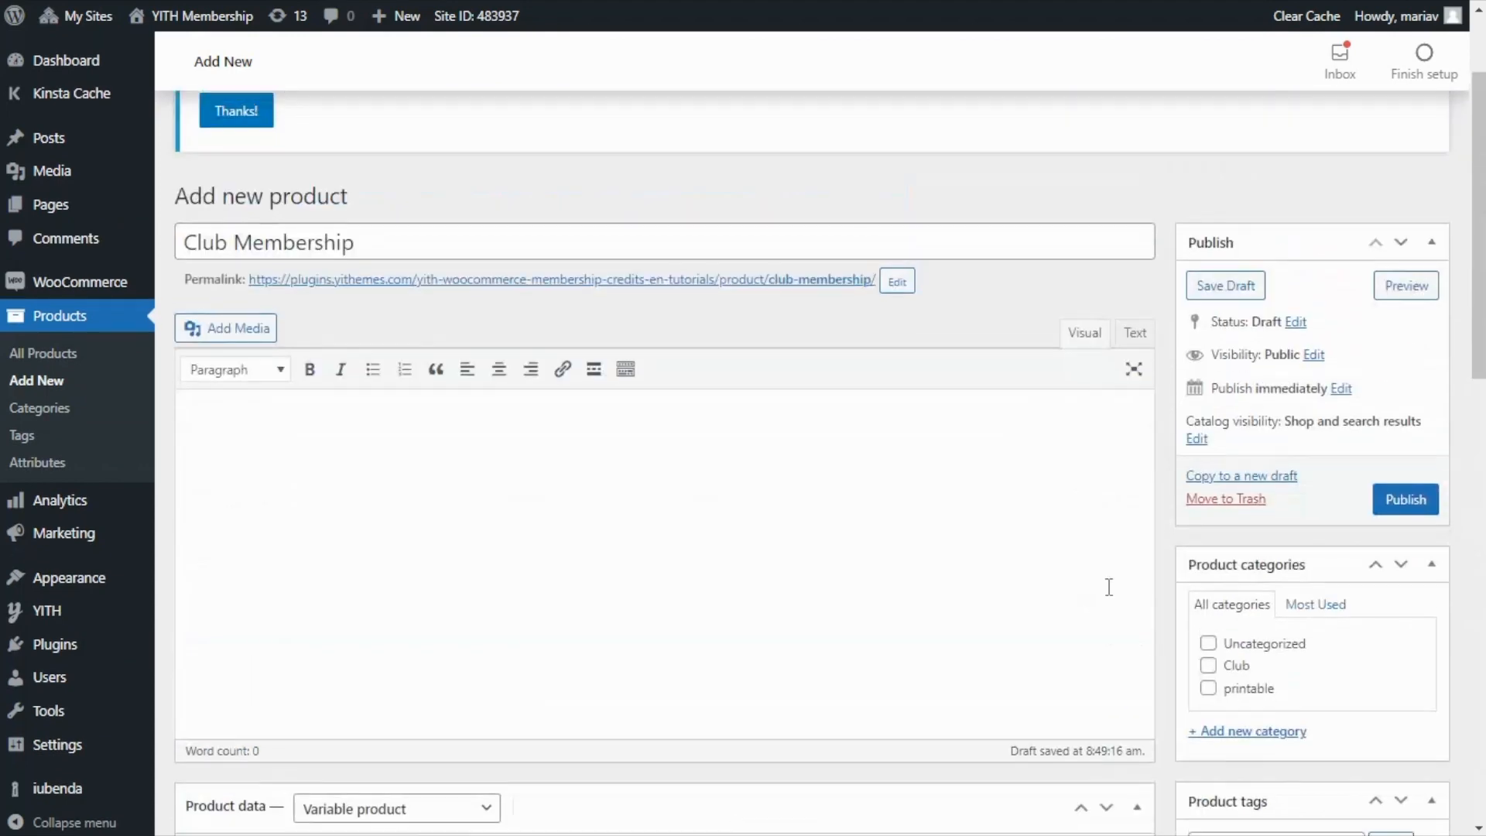
left_click(1405, 499)
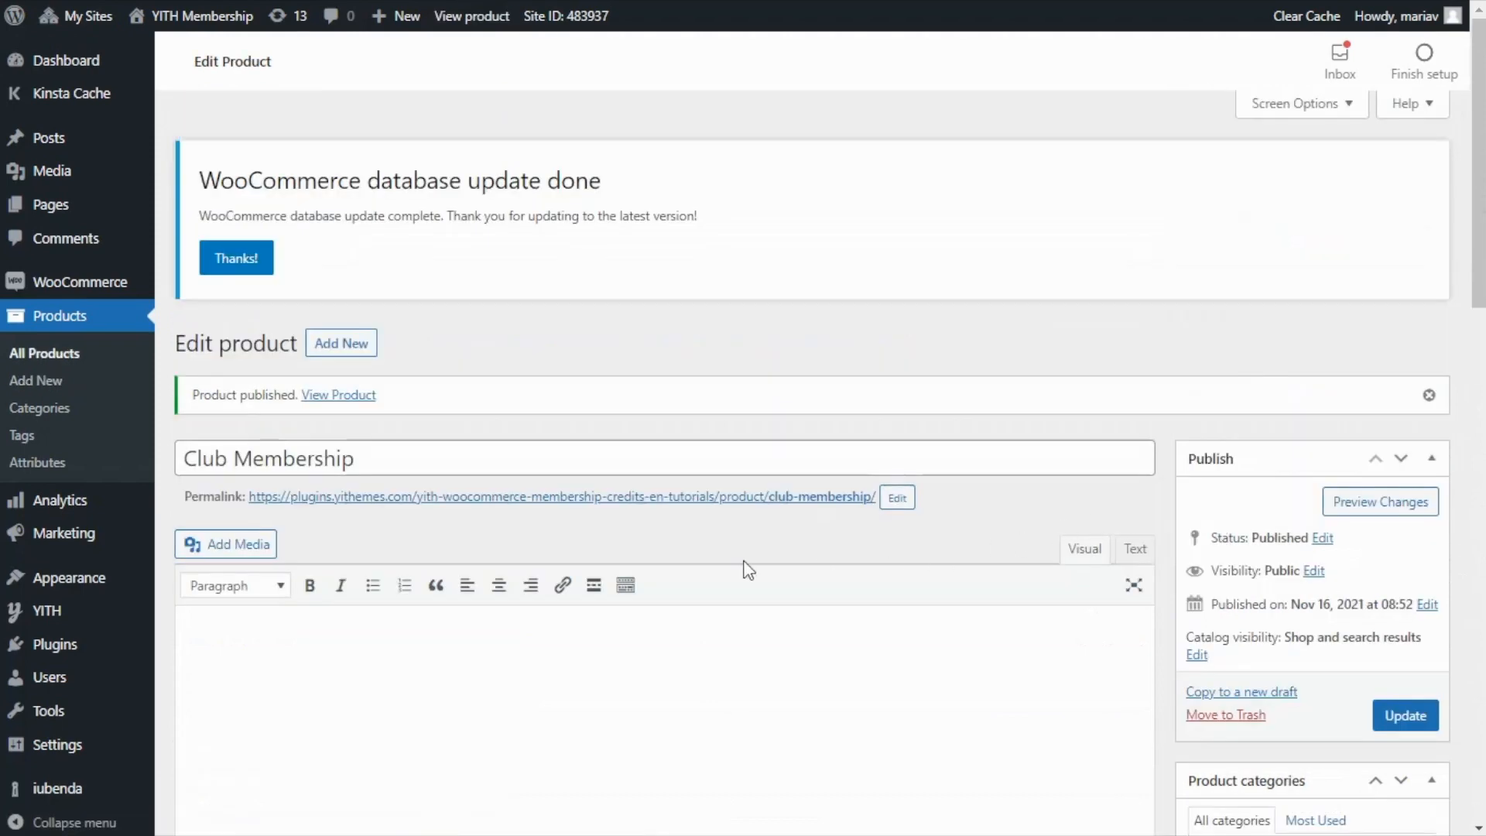
Step: View the published Club Membership product page and check the price of the GOLD, SILVER and BRONZE plan options
left_click(570, 505)
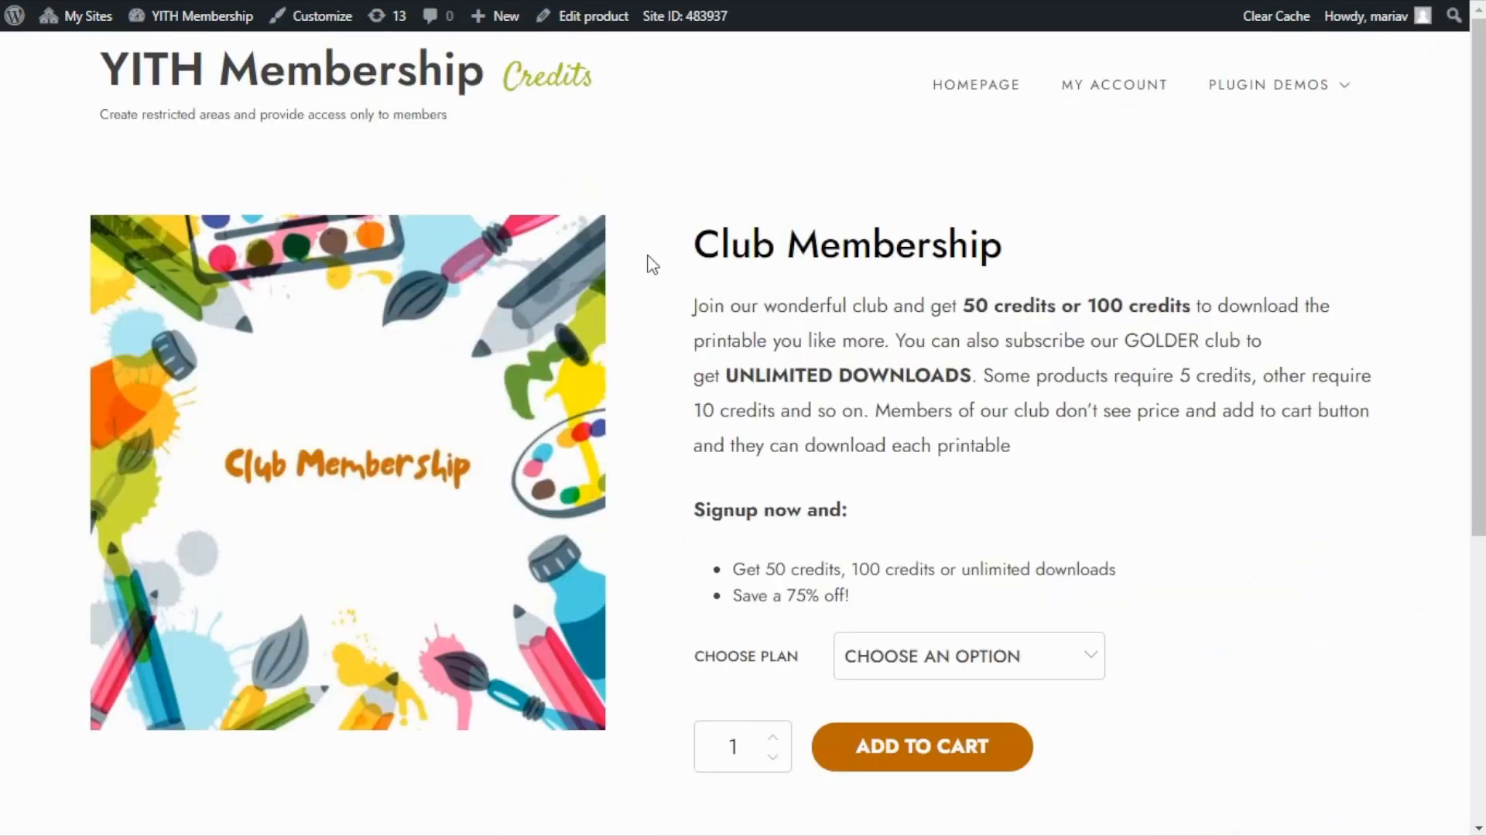
scroll(615, 448, "down", 1)
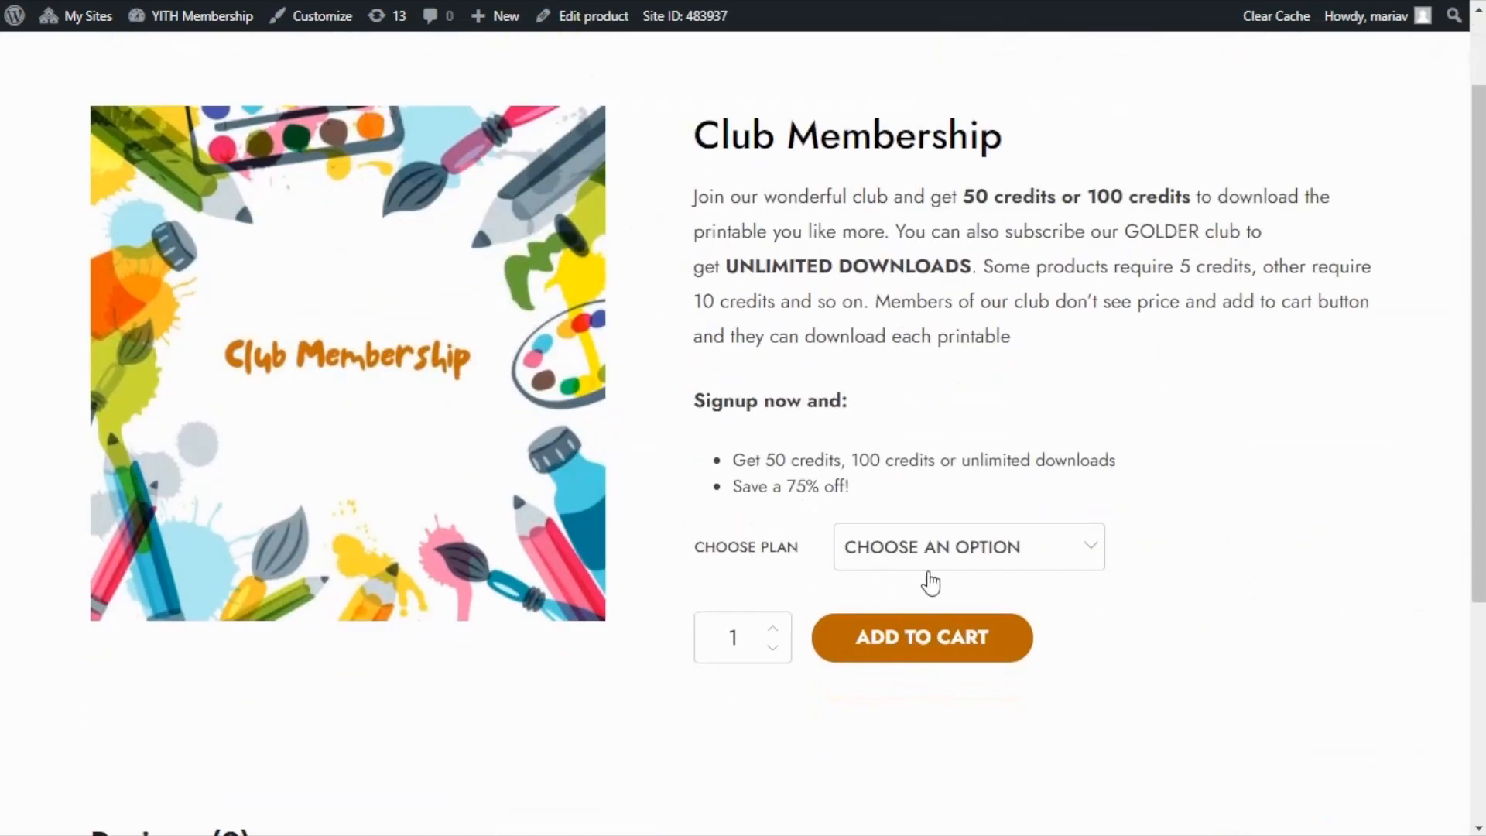
left_click(1080, 566)
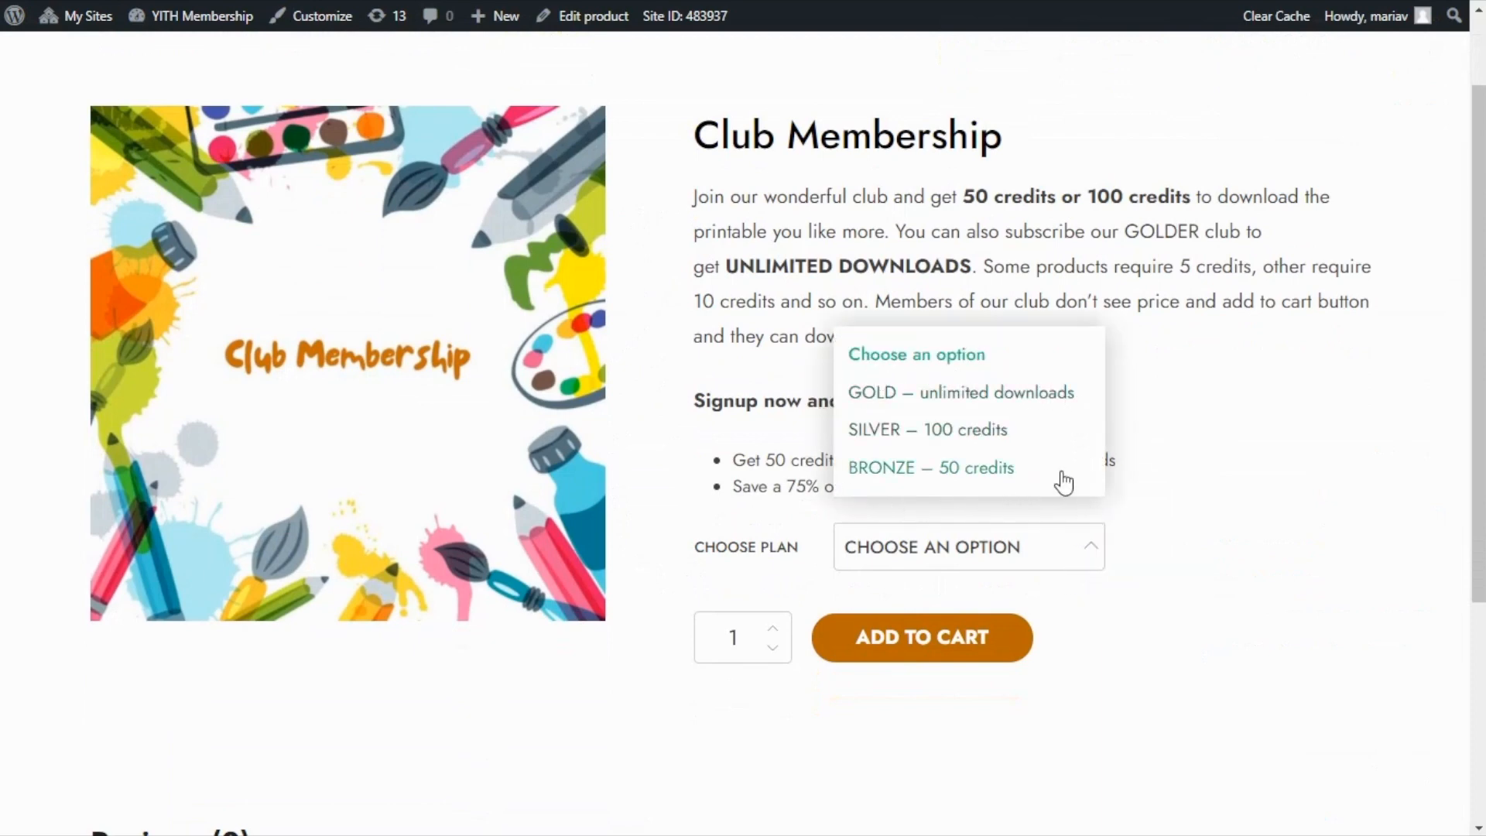
left_click(1080, 408)
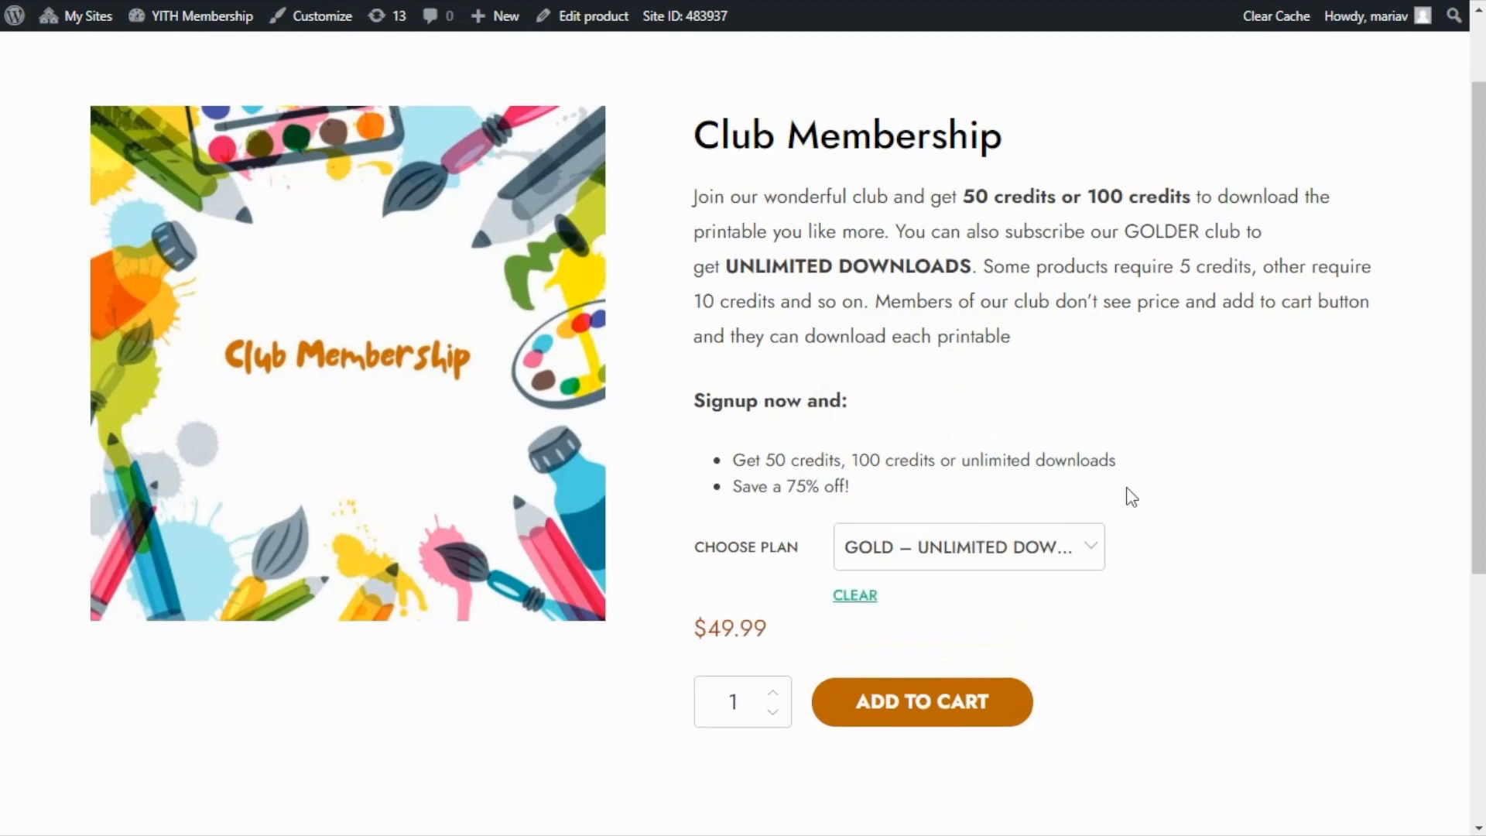
left_click(1013, 558)
left_click(977, 686)
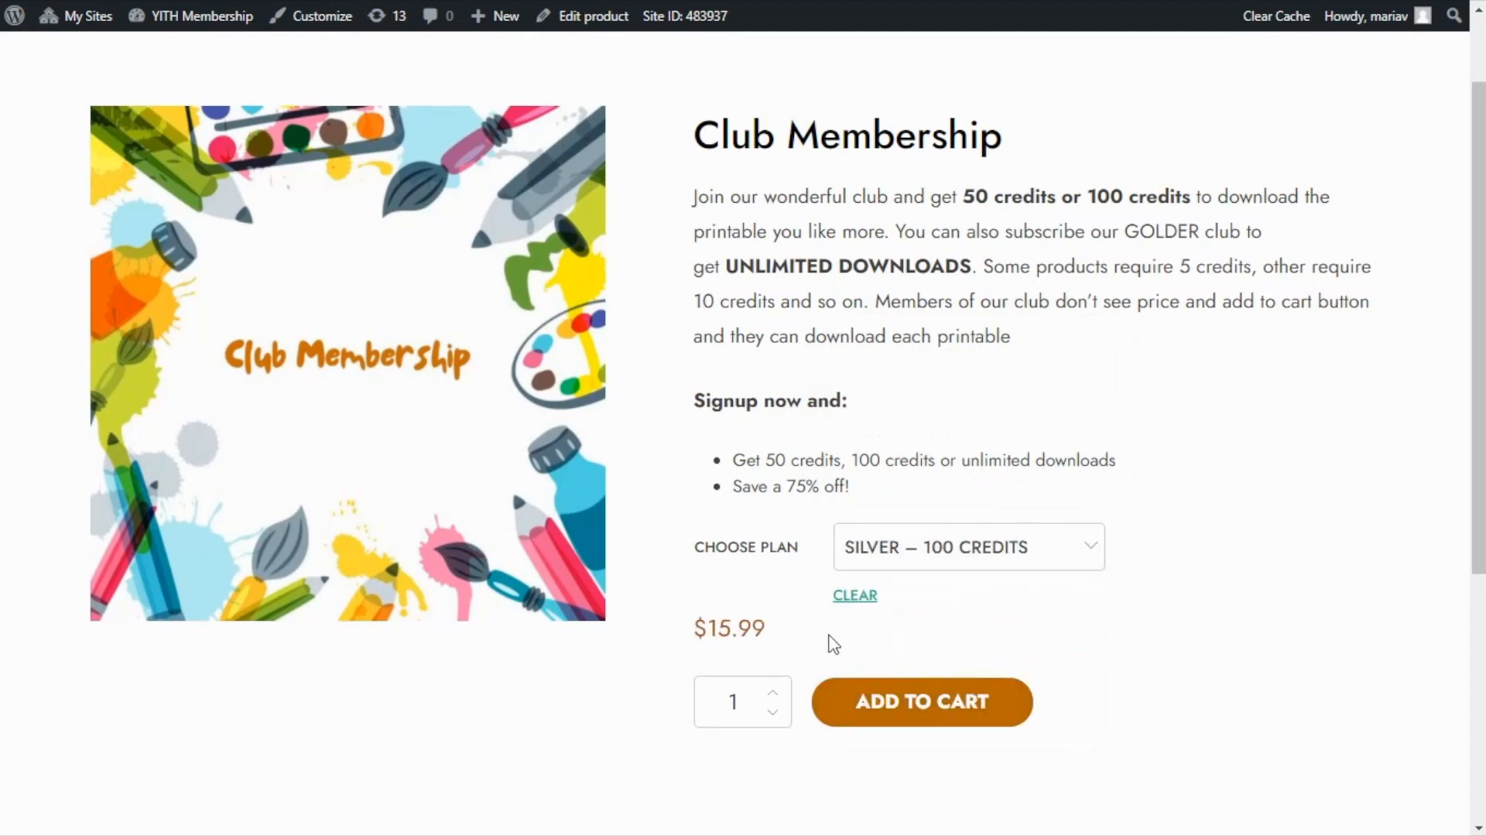
left_click(1011, 557)
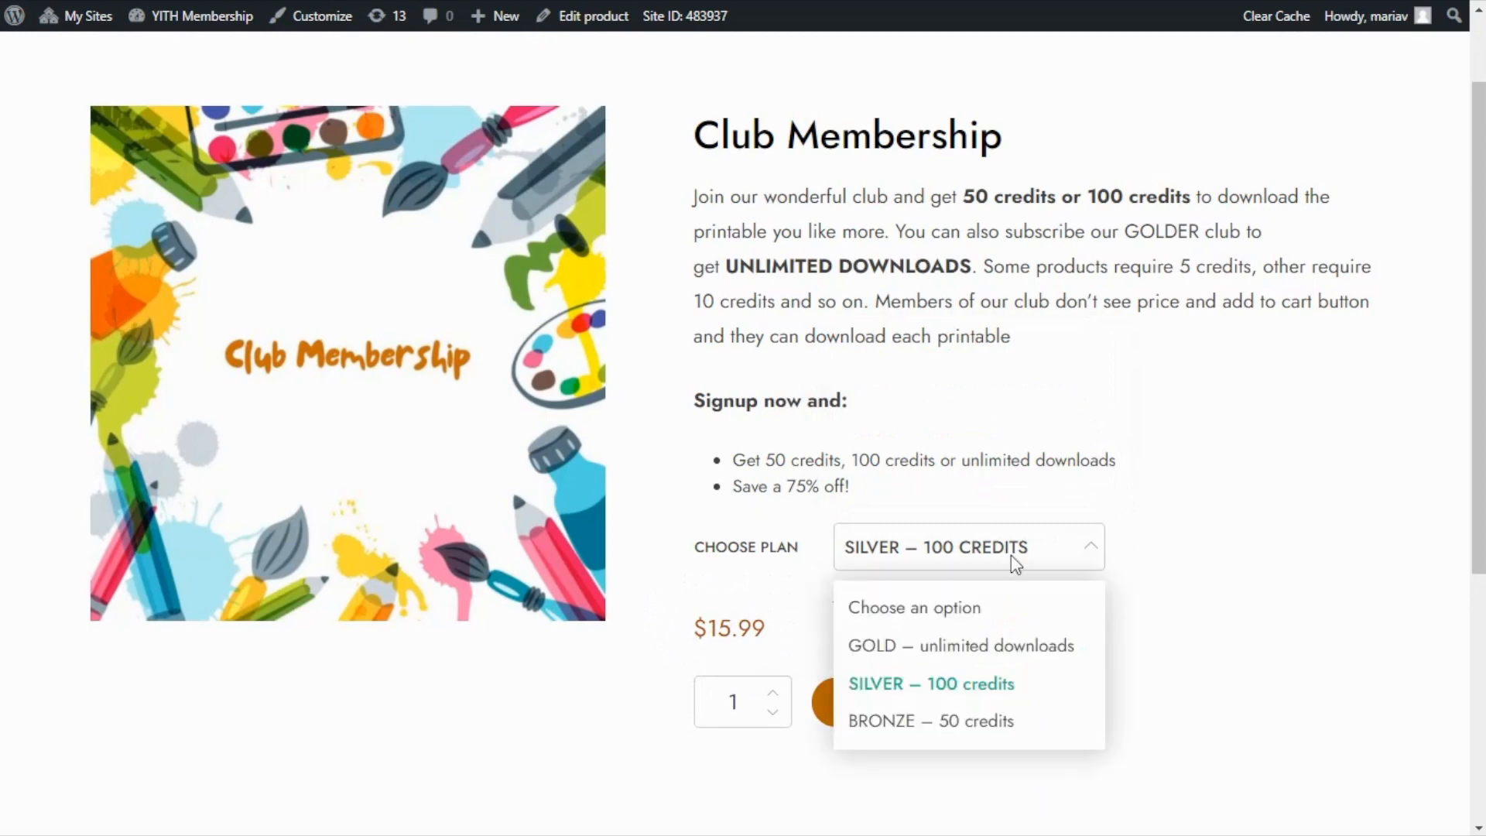
left_click(927, 727)
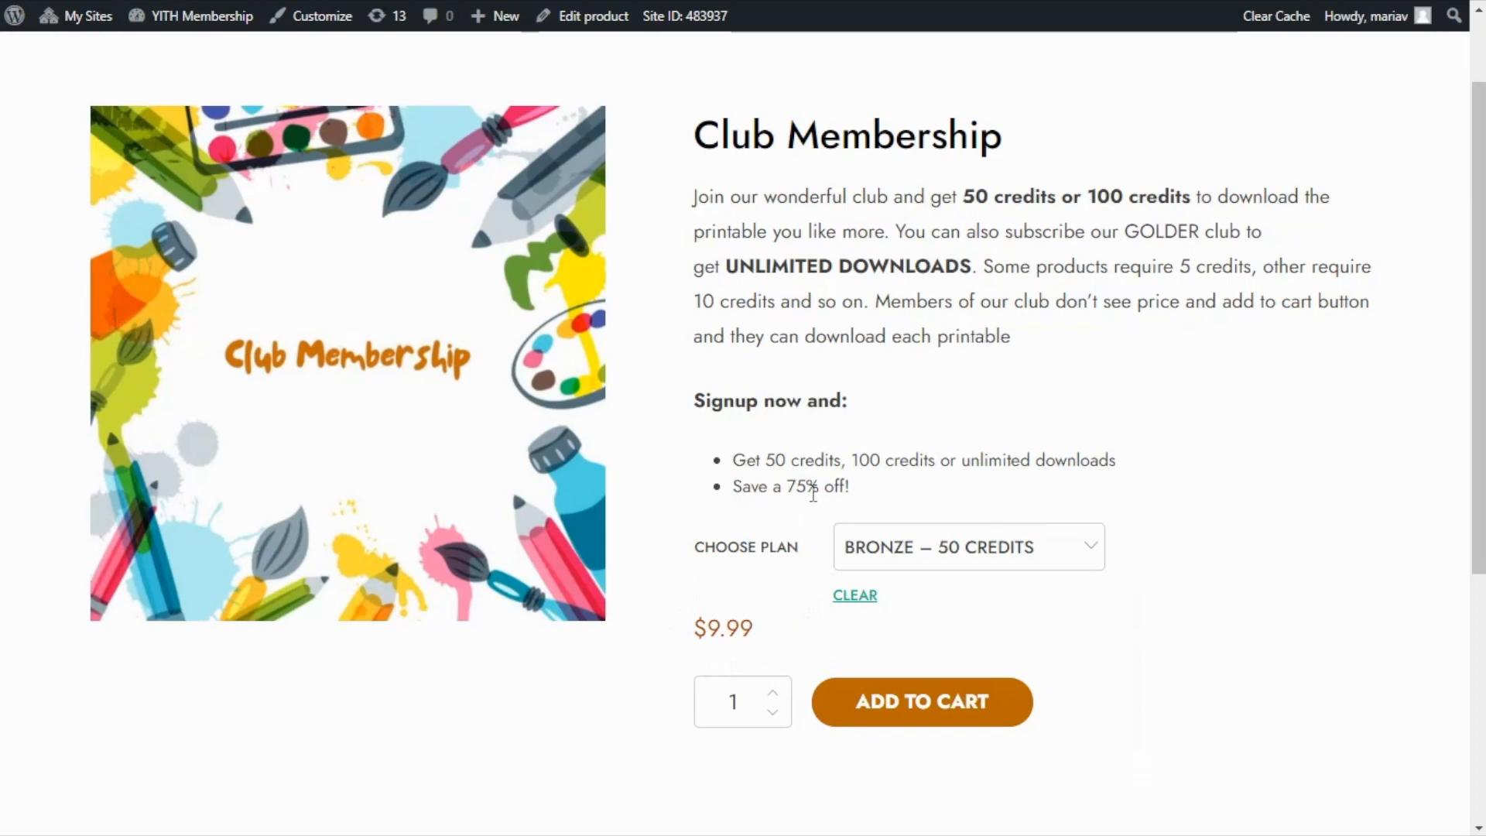
left_click(1059, 558)
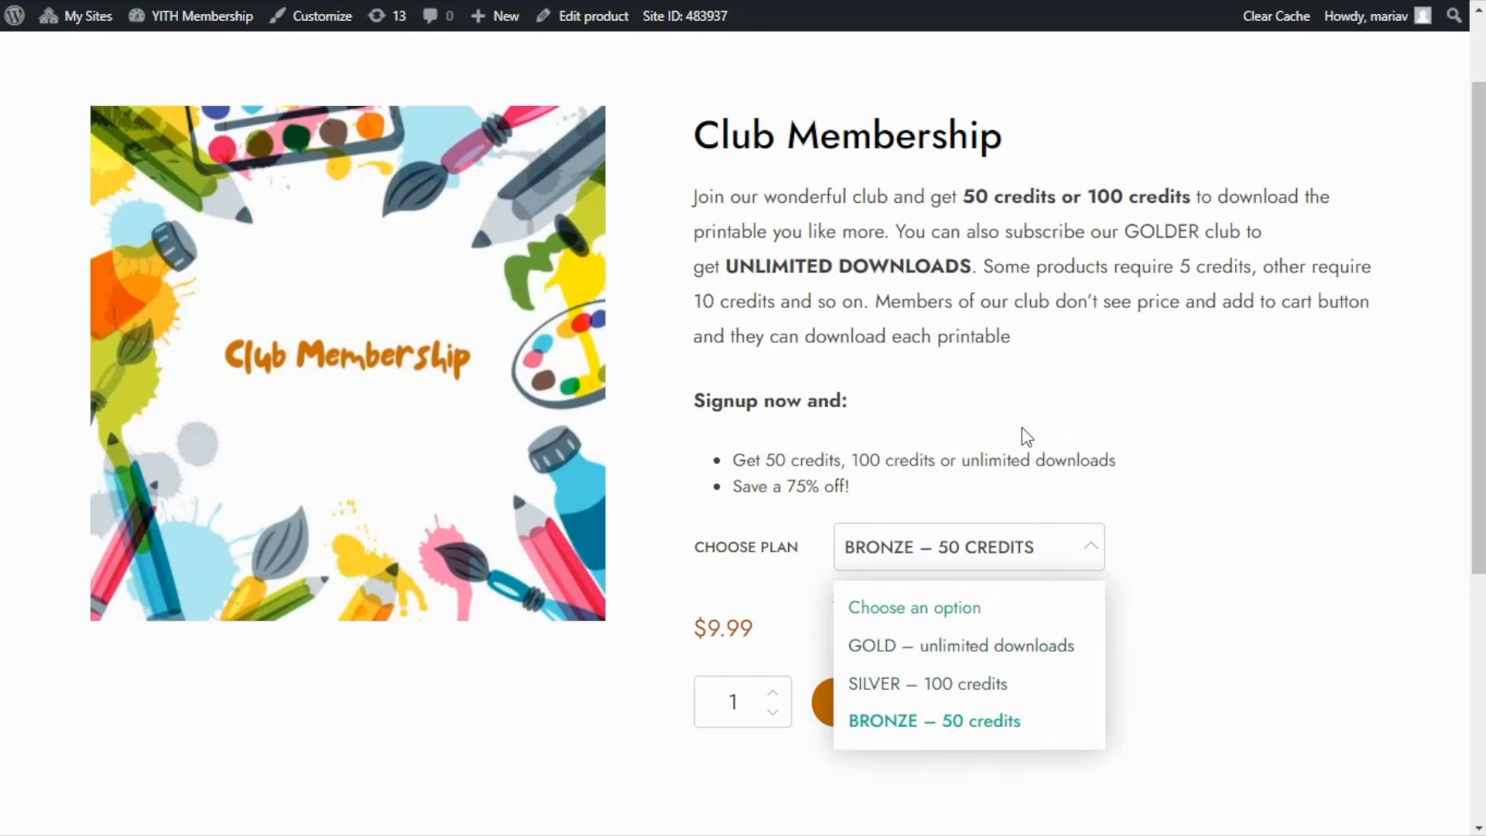
Step: Create a new membership plan in the YITH Membership settings and title it "Bronze Membership"
mouse_move(201, 24)
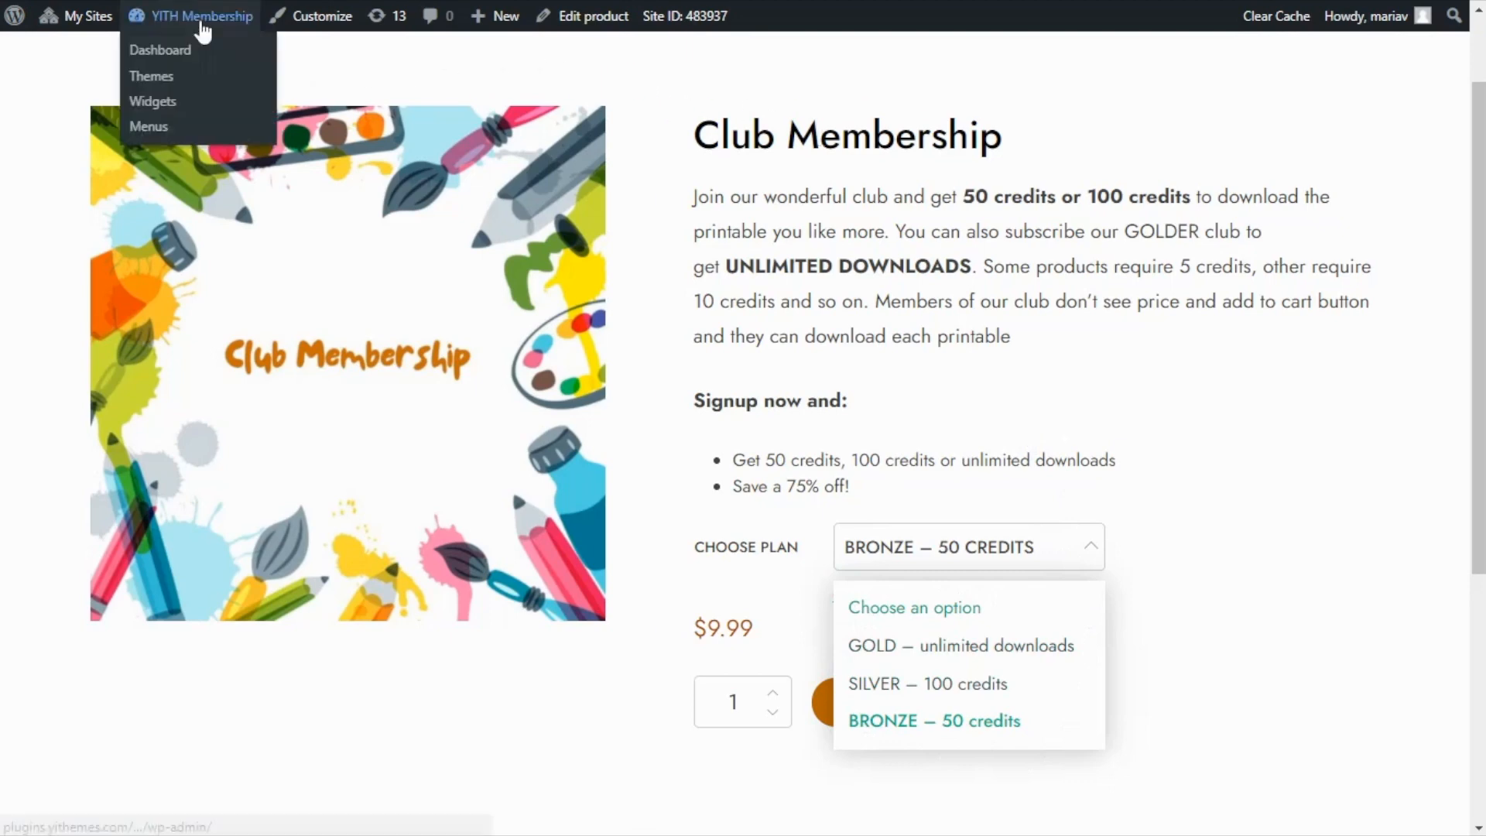
left_click(178, 52)
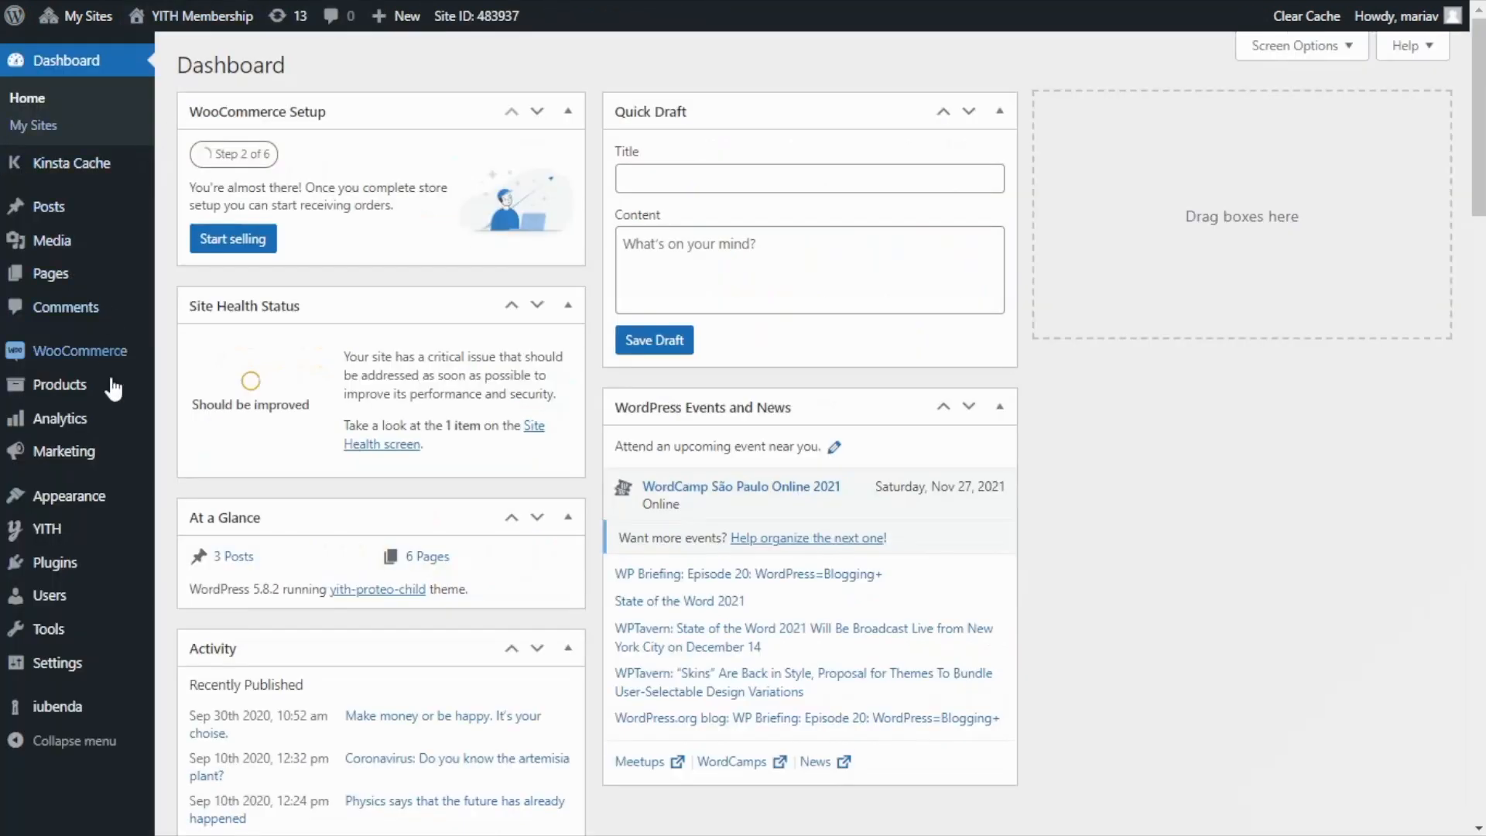
mouse_move(49, 530)
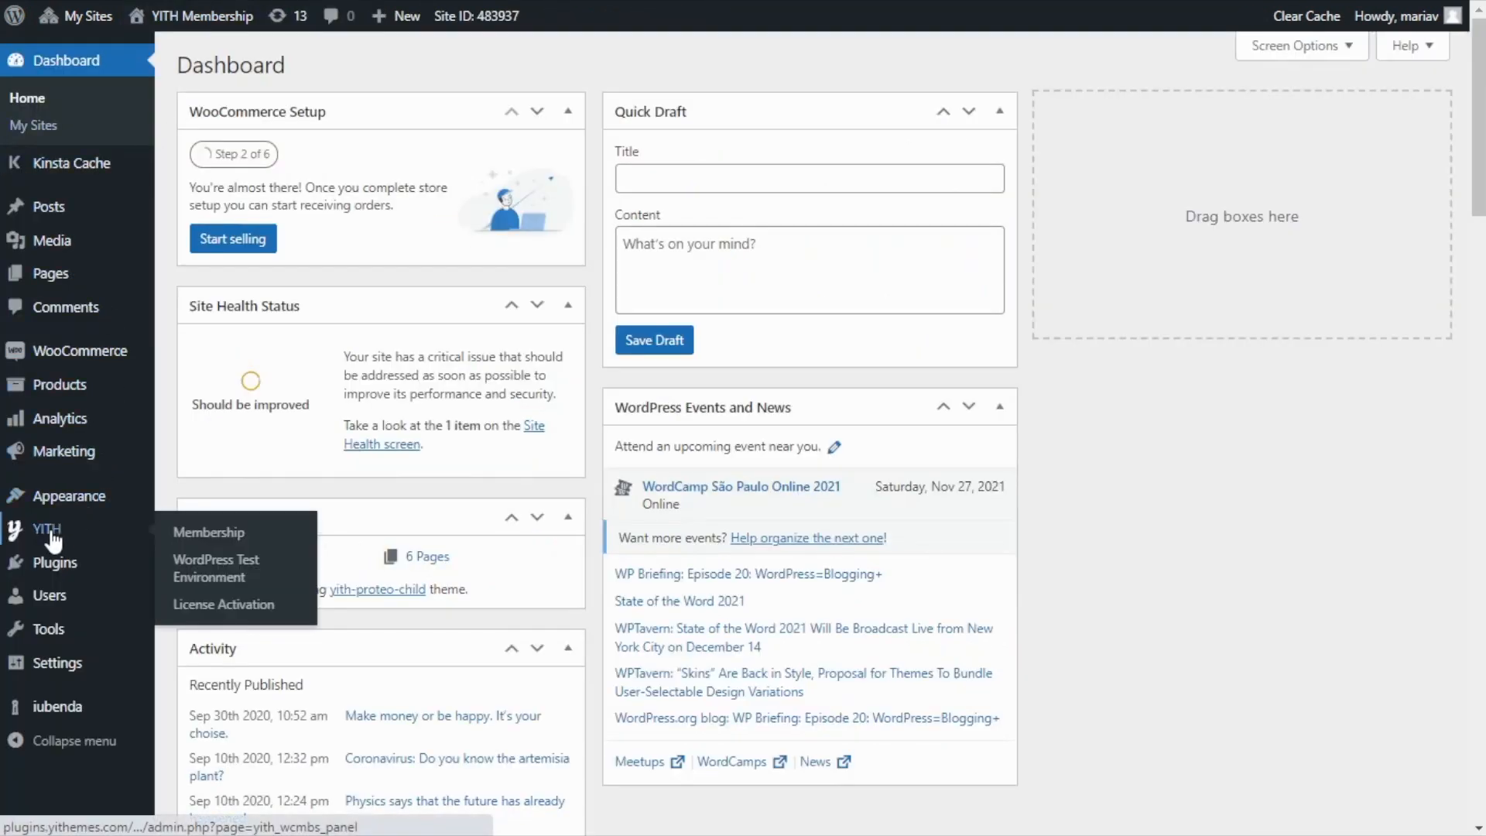
left_click(218, 537)
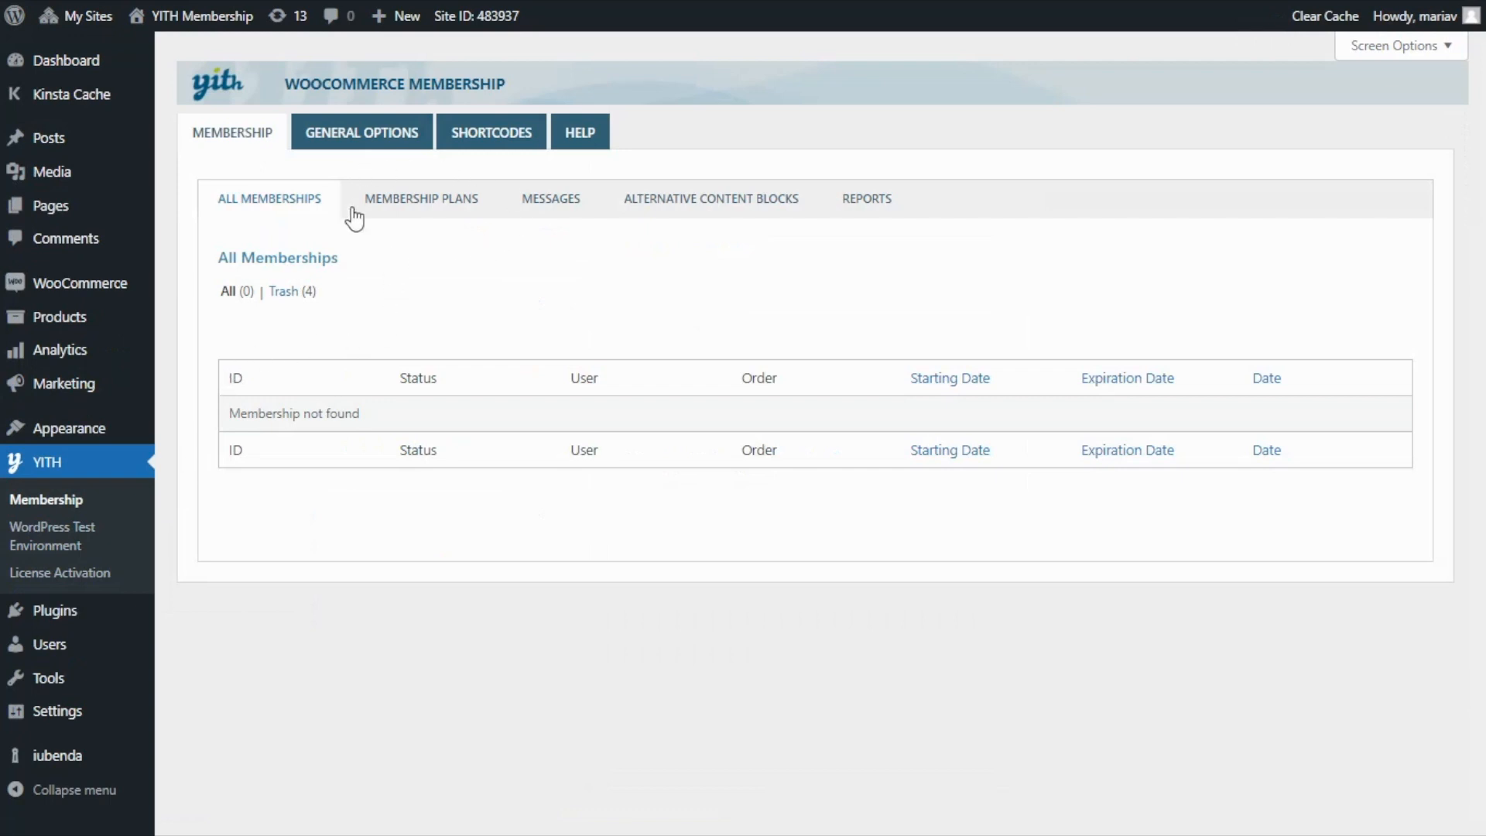
left_click(431, 217)
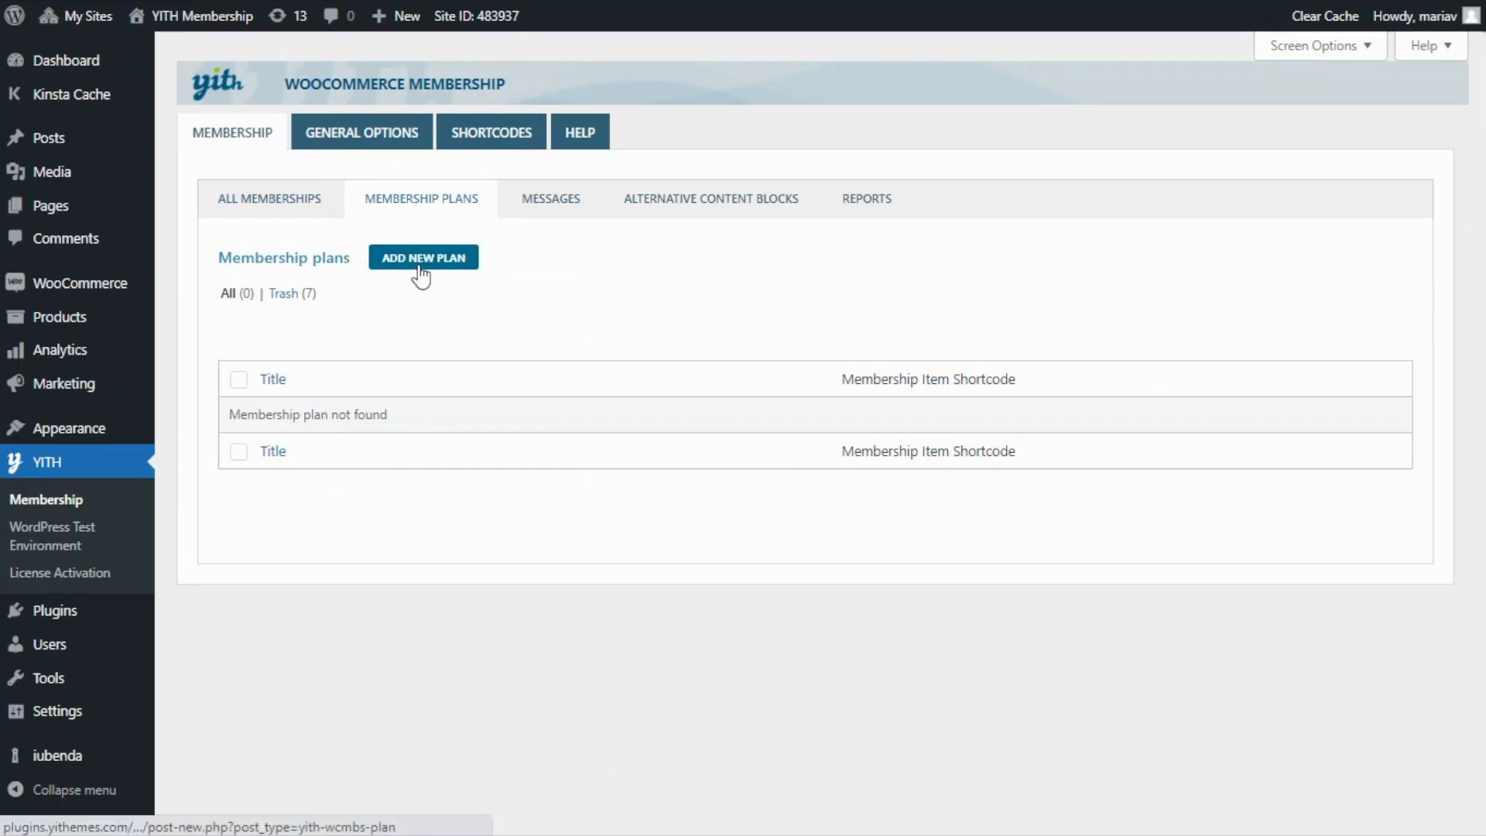
left_click(421, 260)
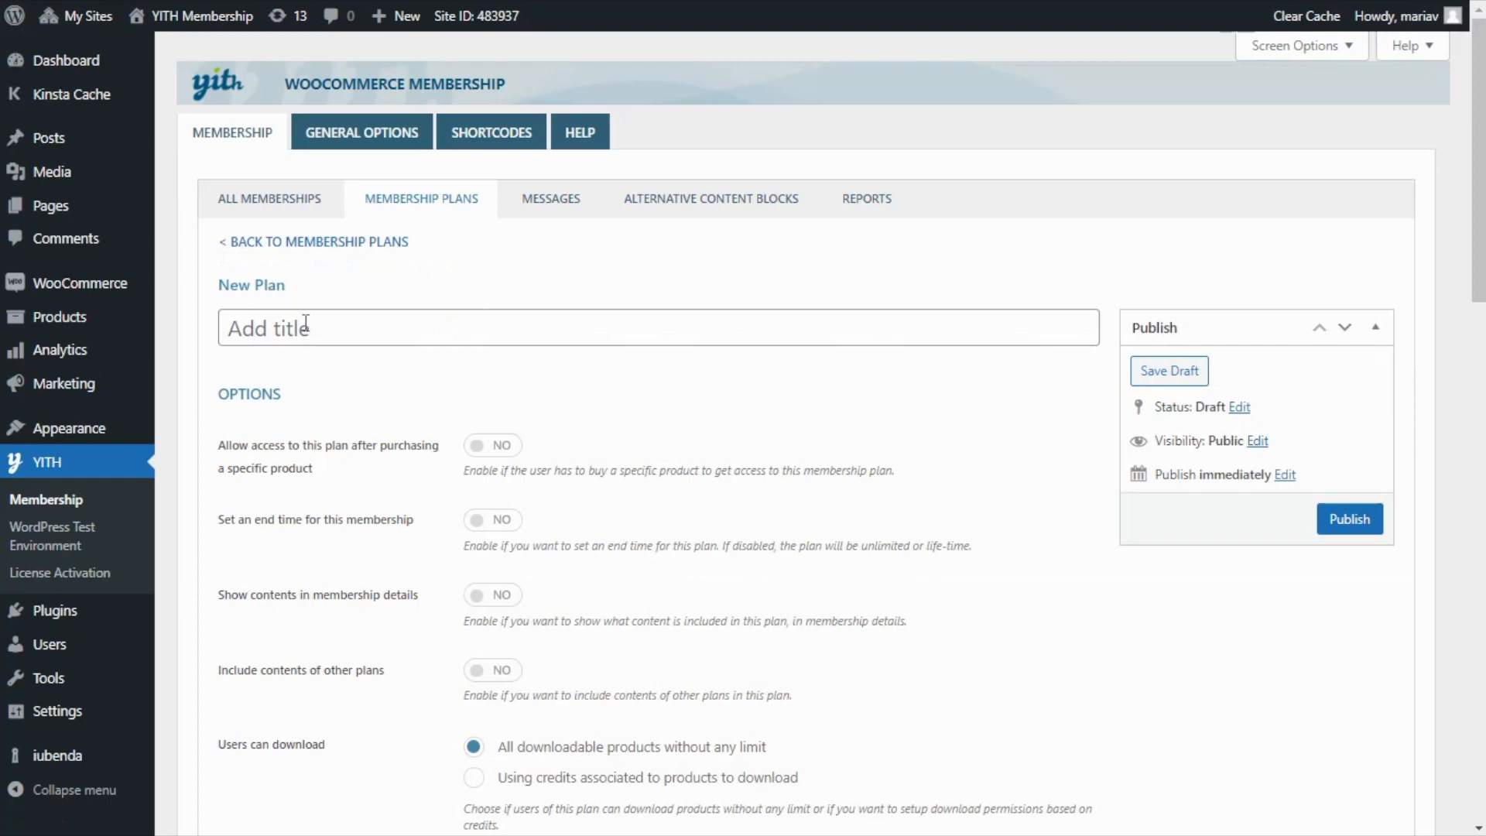
left_click(274, 335)
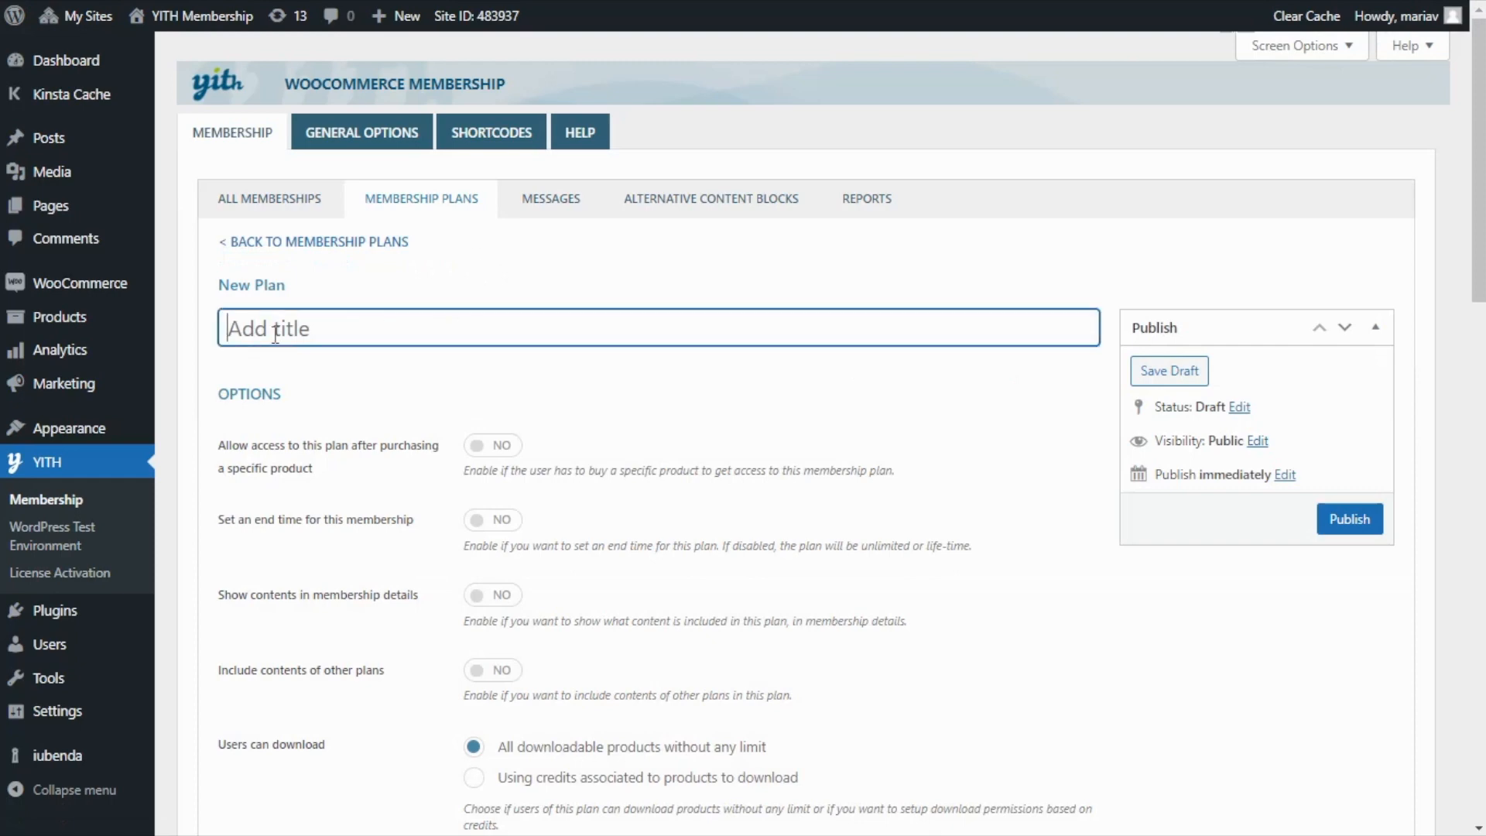
type("Bronze Membership")
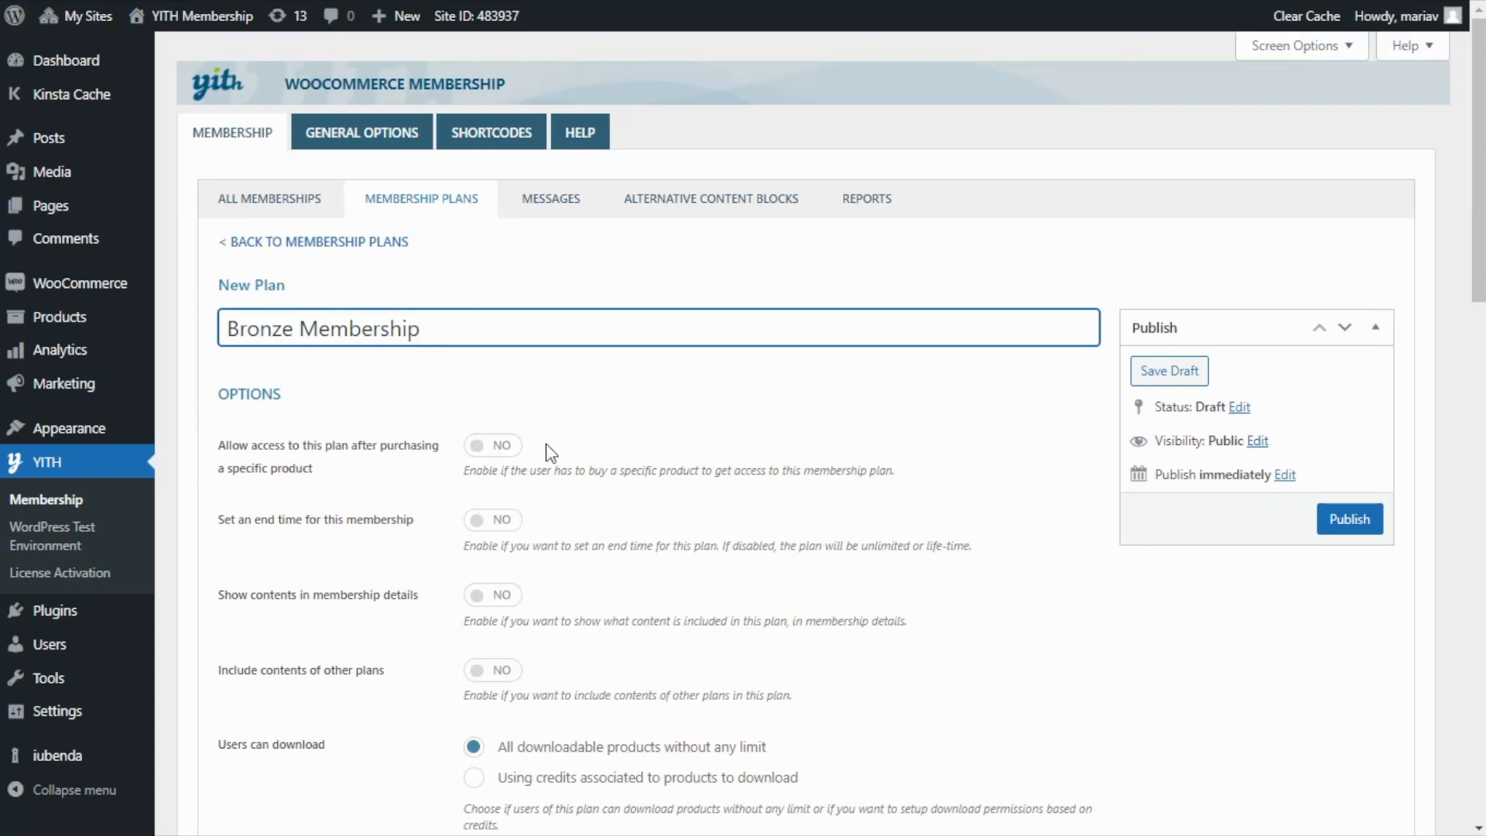
Step: Allow access to the plan after purchasing a specific product and link it to "Club Membership - BRONZE – 50 credits"
left_click(502, 447)
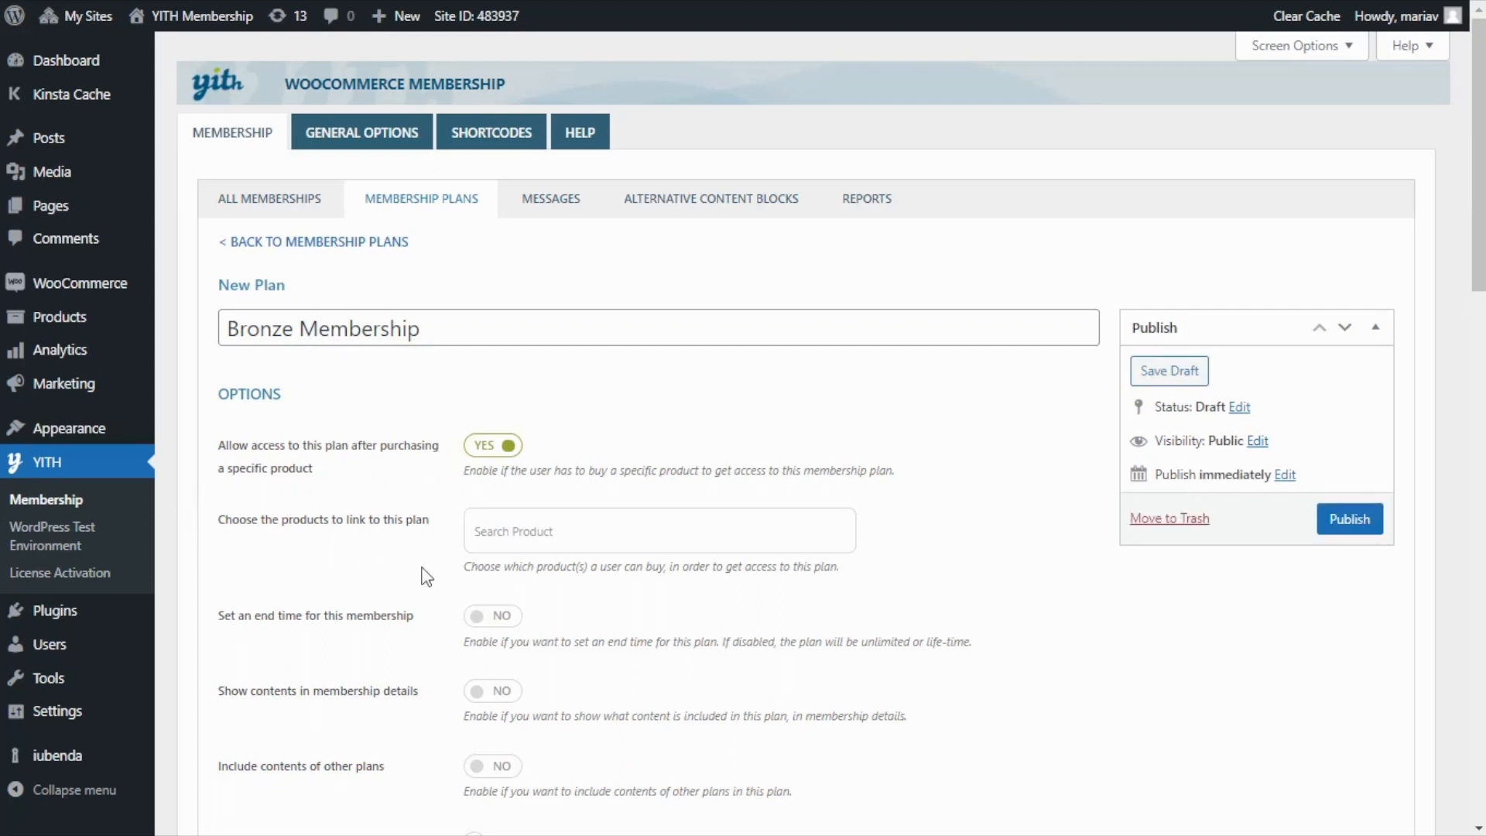
left_click(507, 533)
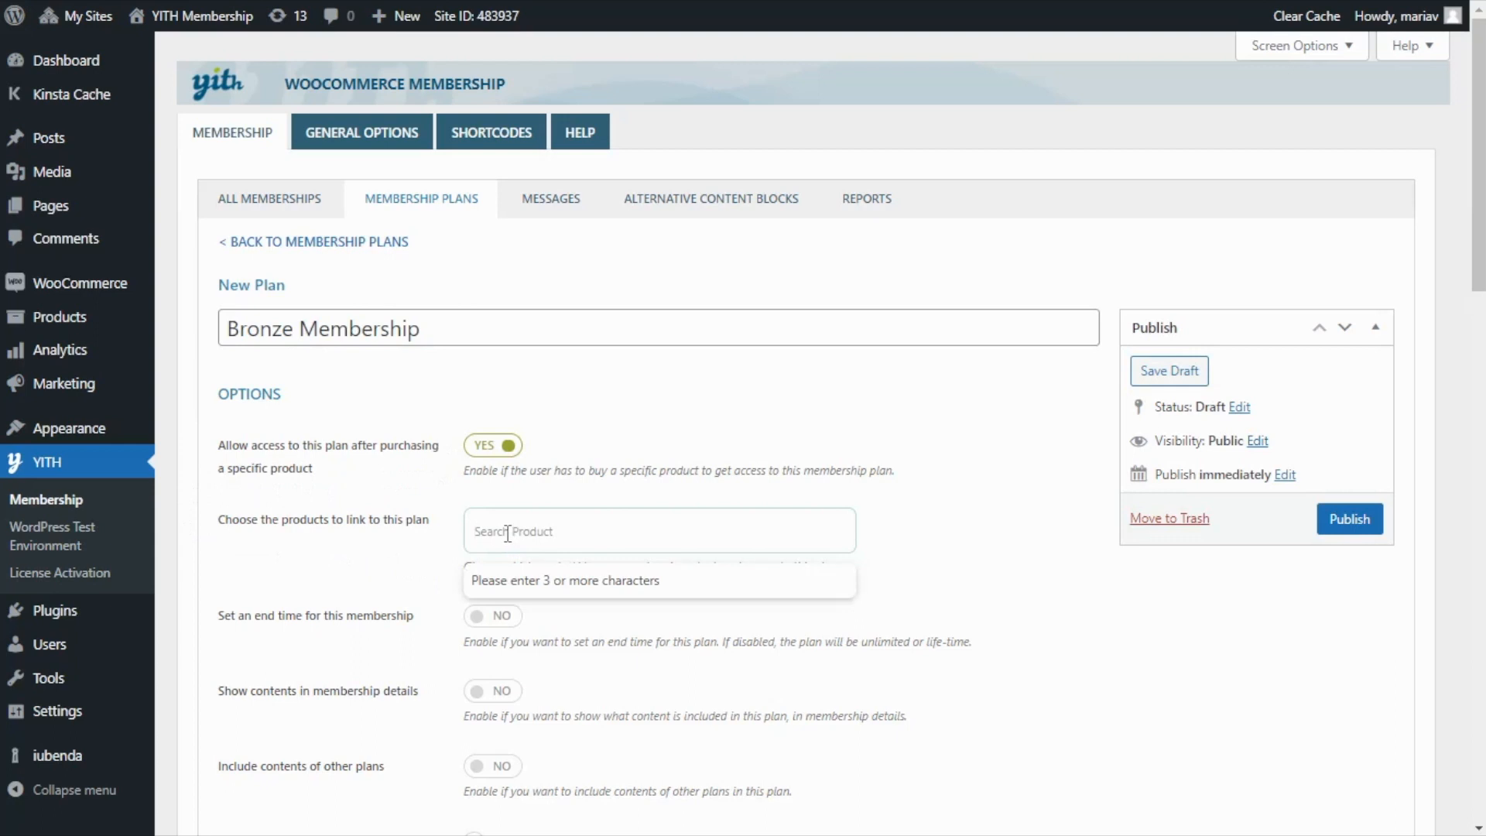
type("bronze")
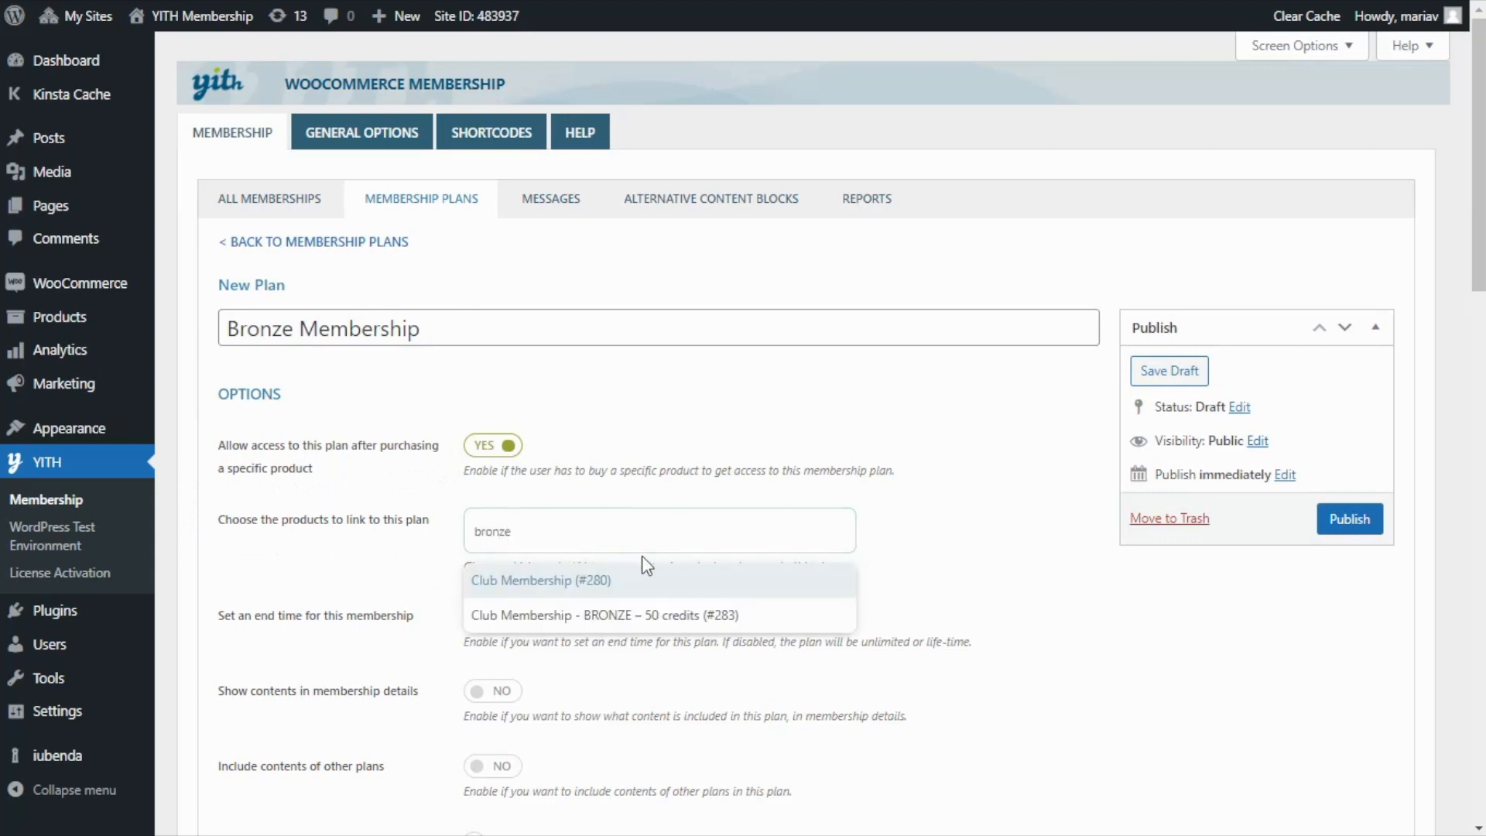
left_click(690, 616)
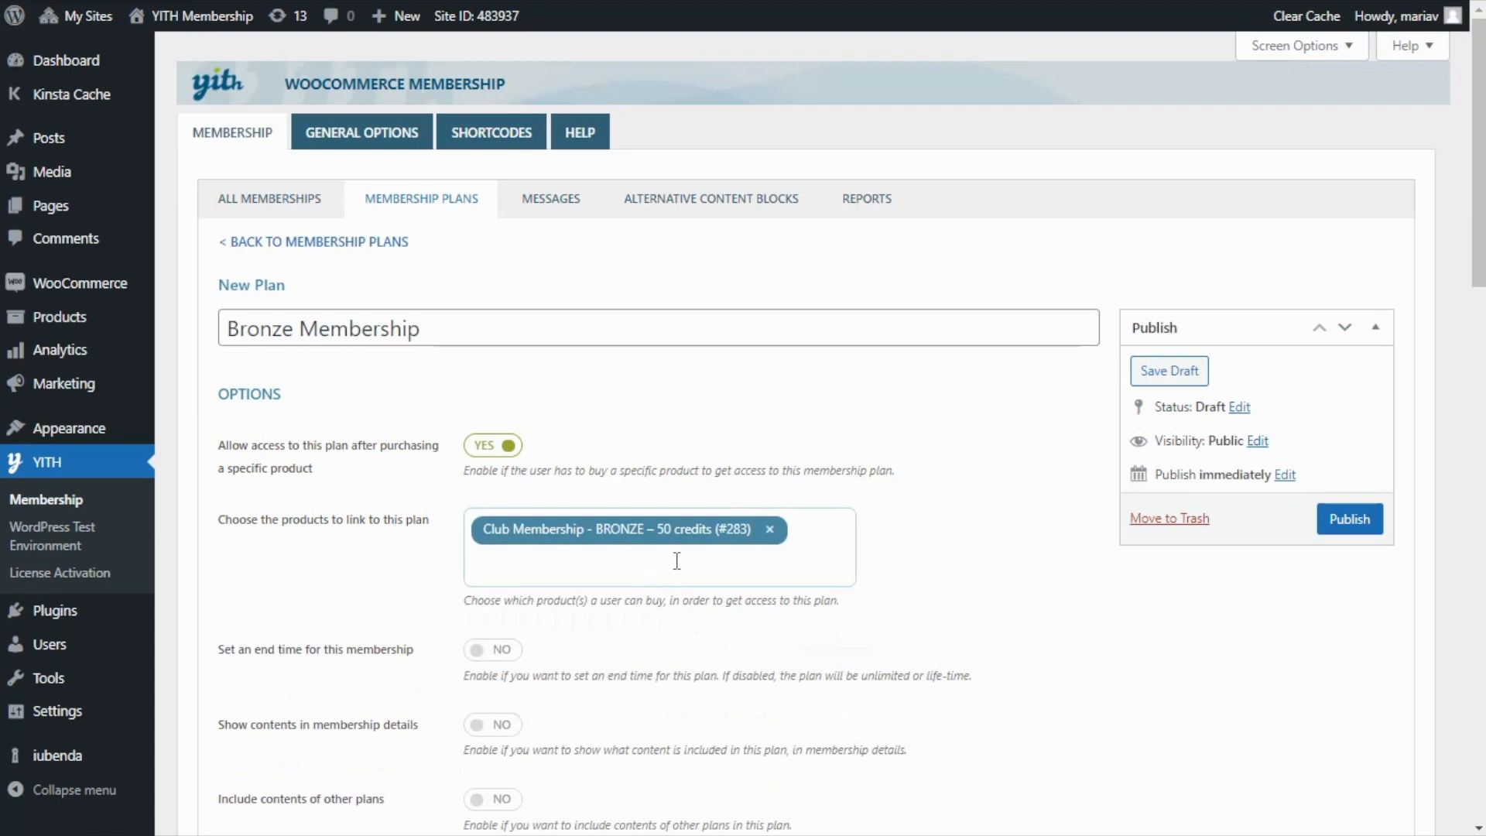
Step: Enable showing contents in membership details and let users download using credits associated to products
scroll(698, 557, "down", 1)
scroll(697, 557, "down", 3)
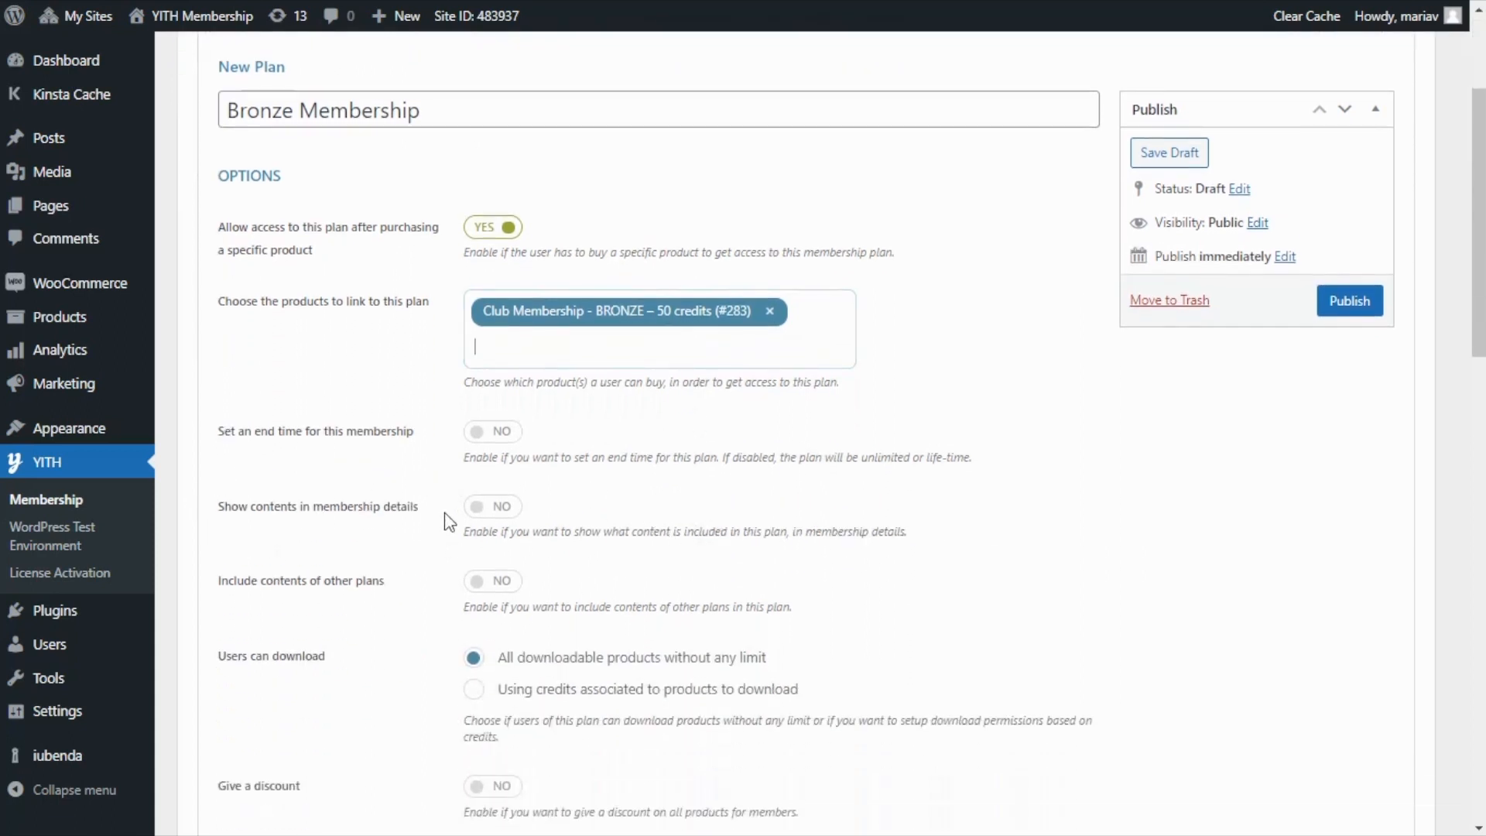
left_click(485, 507)
scroll(434, 557, "down", 2)
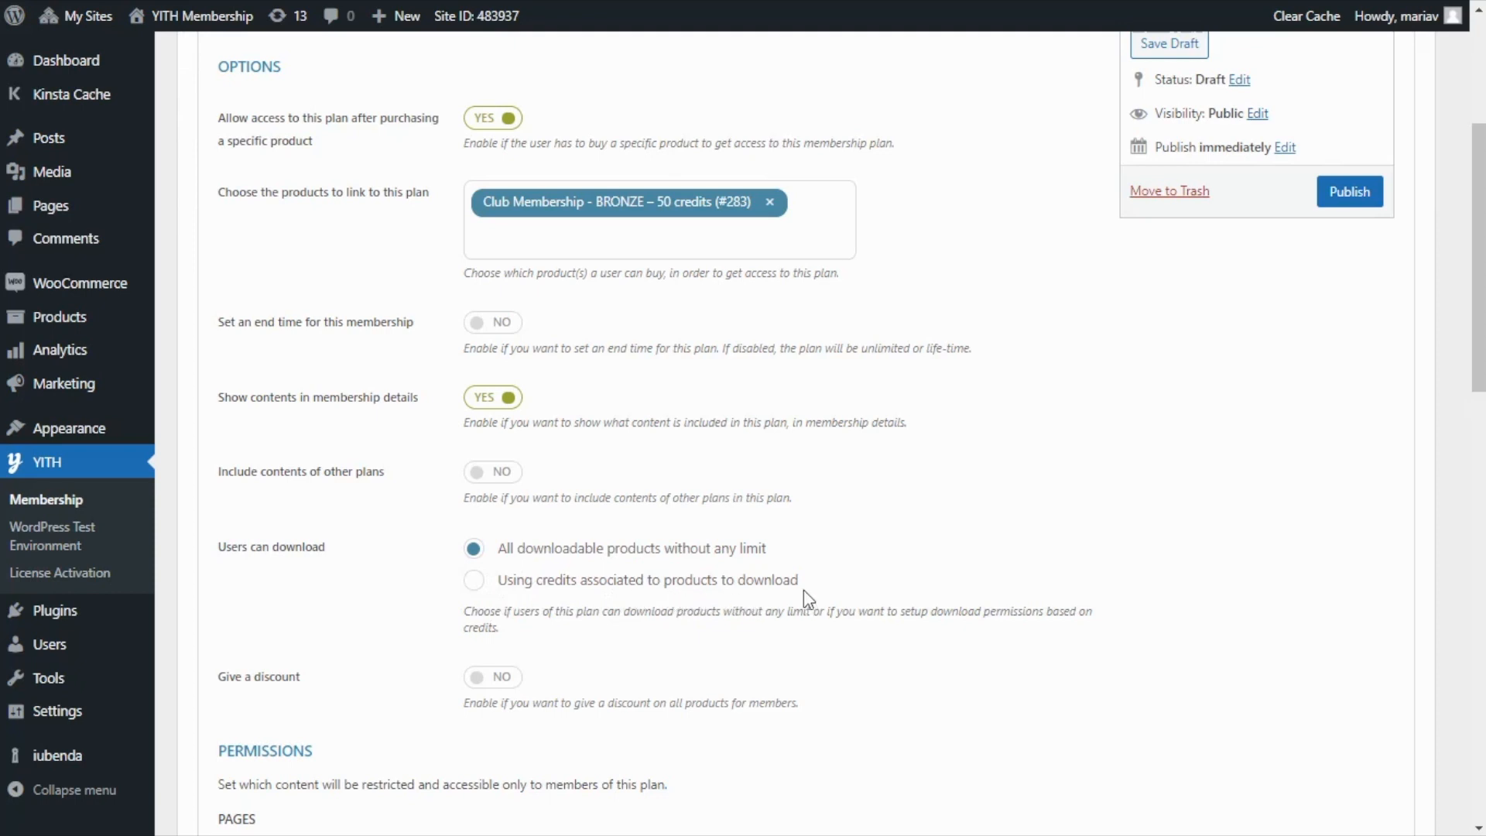
left_click(477, 581)
Step: Set the plan's credits availability to 50 credits every 30 days, with unused credits being lost
scroll(464, 596, "down", 1)
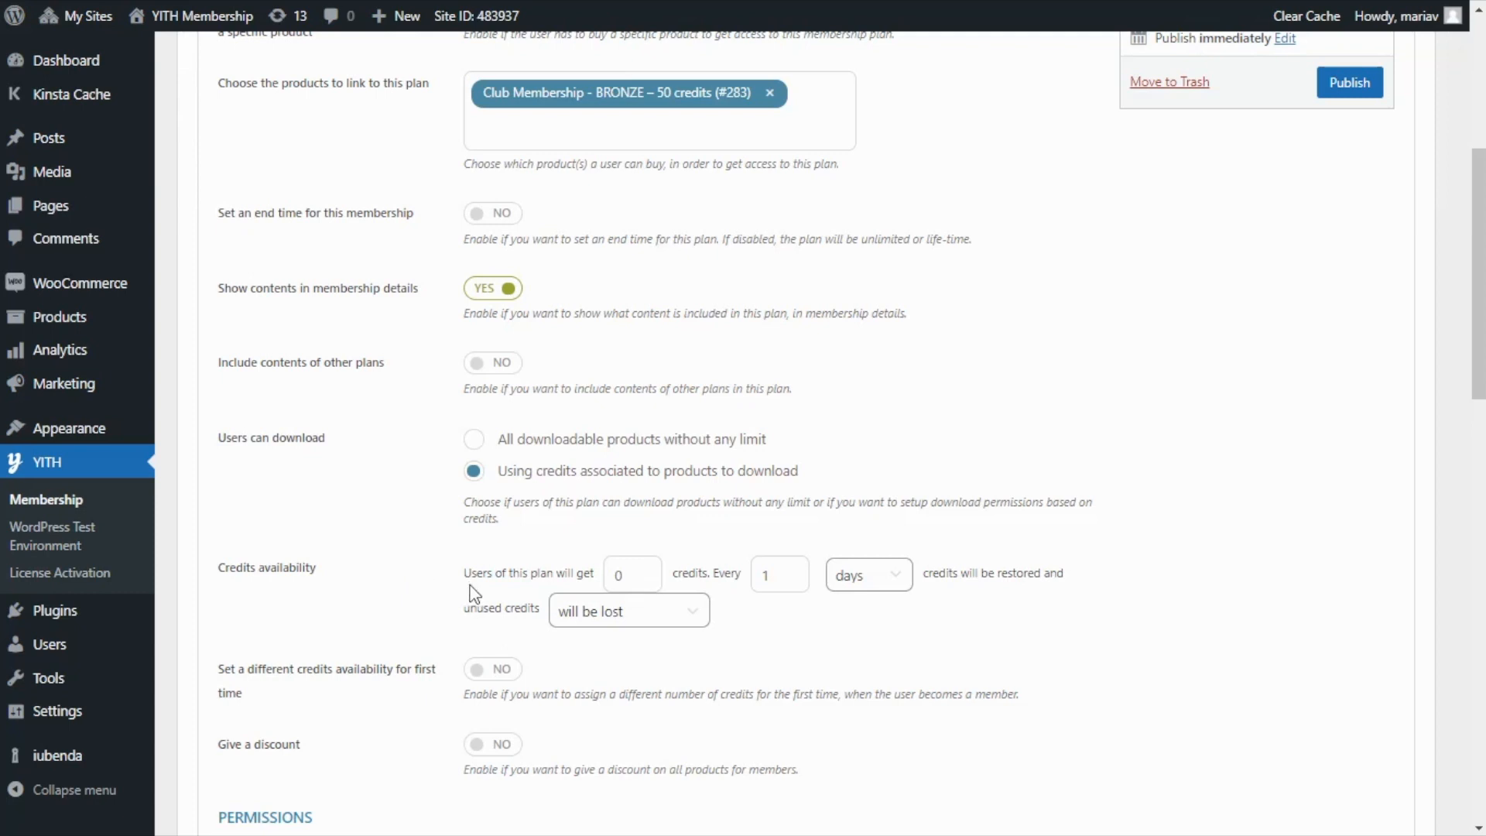
left_click_drag(612, 574, 621, 575)
type("50")
double_click(766, 574)
type("30")
left_click(895, 579)
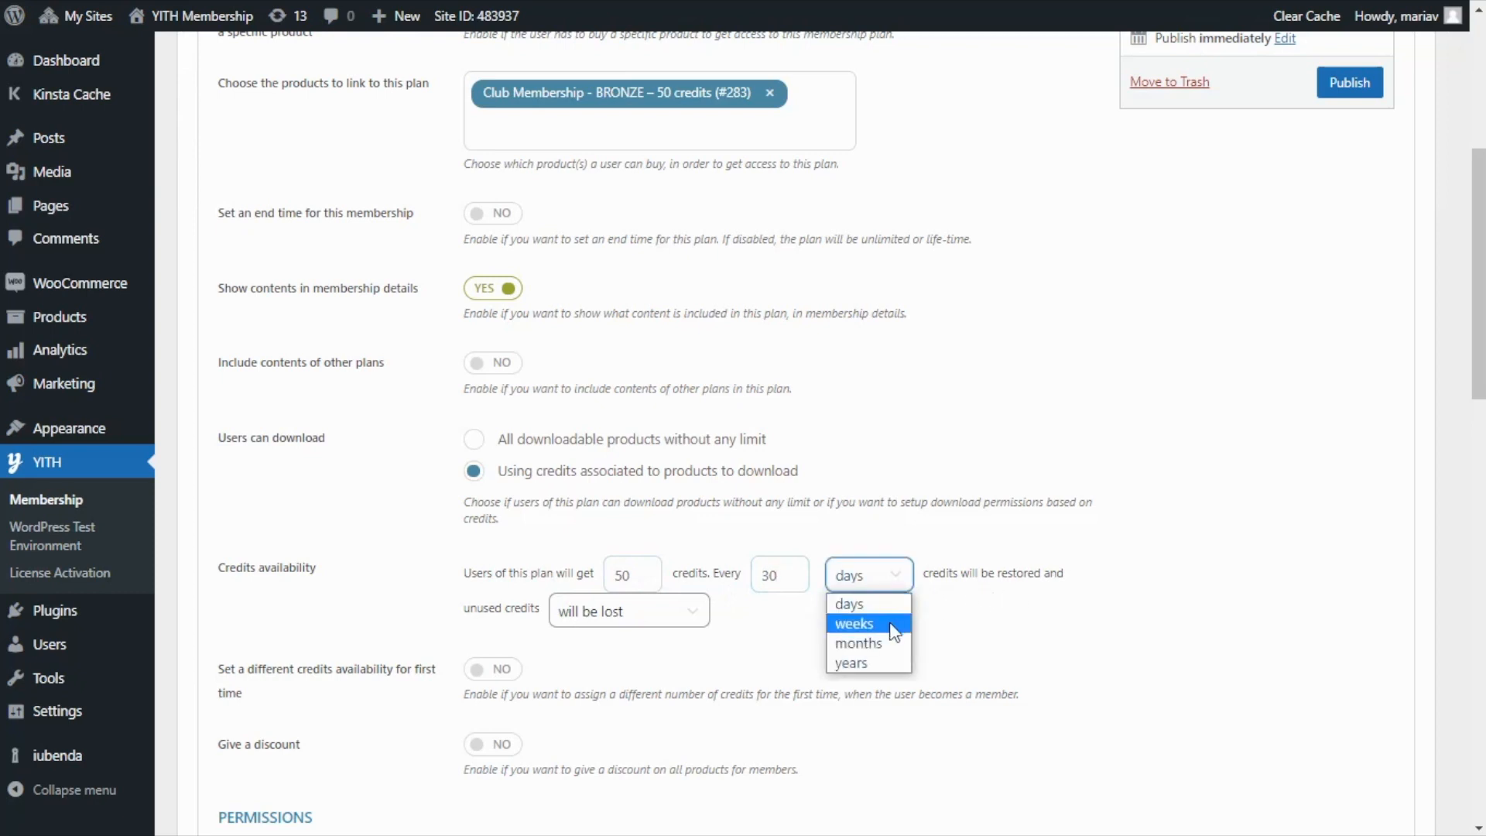
left_click(958, 615)
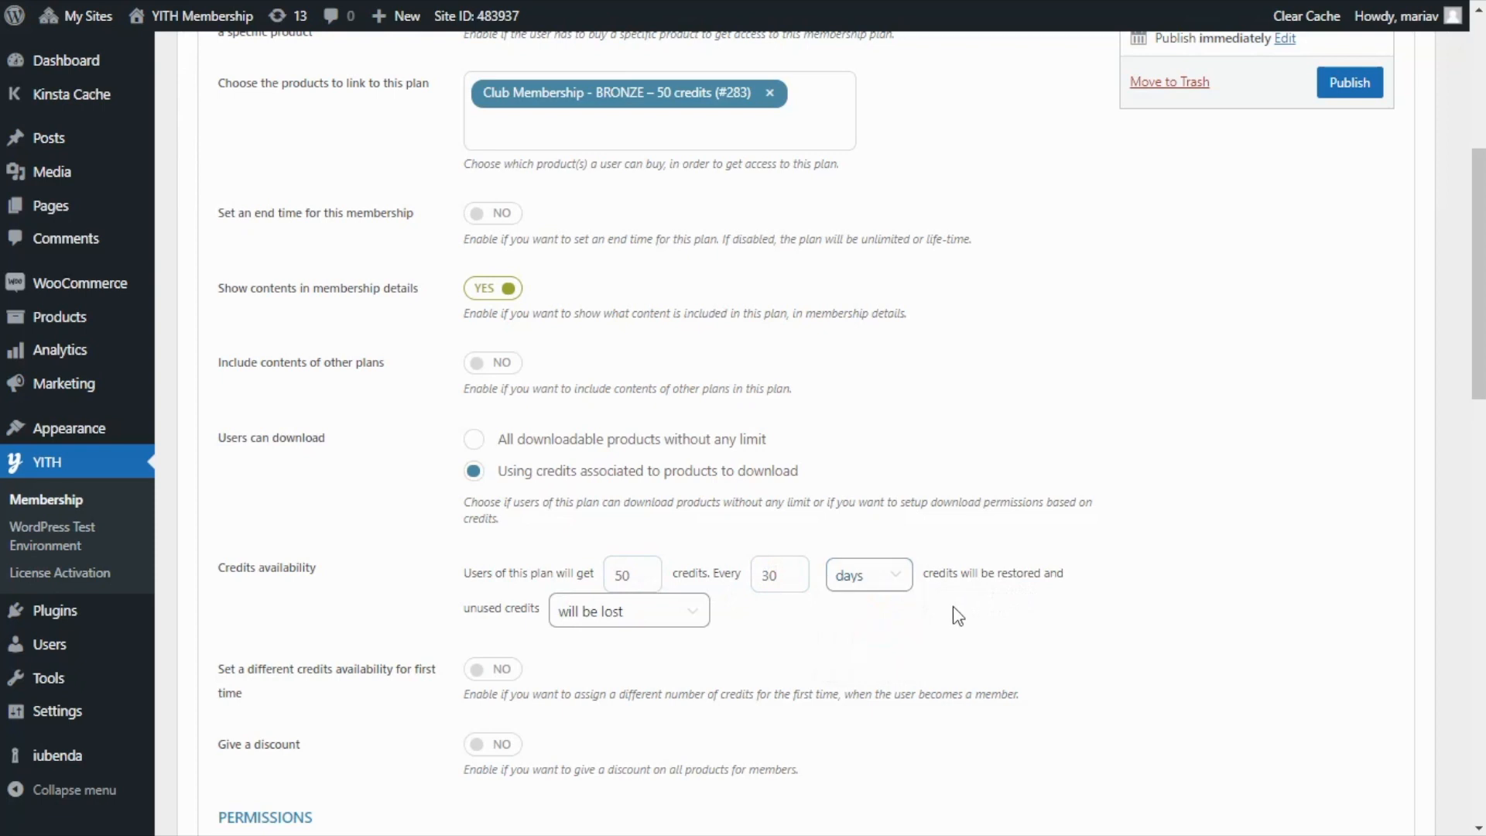
left_click(701, 611)
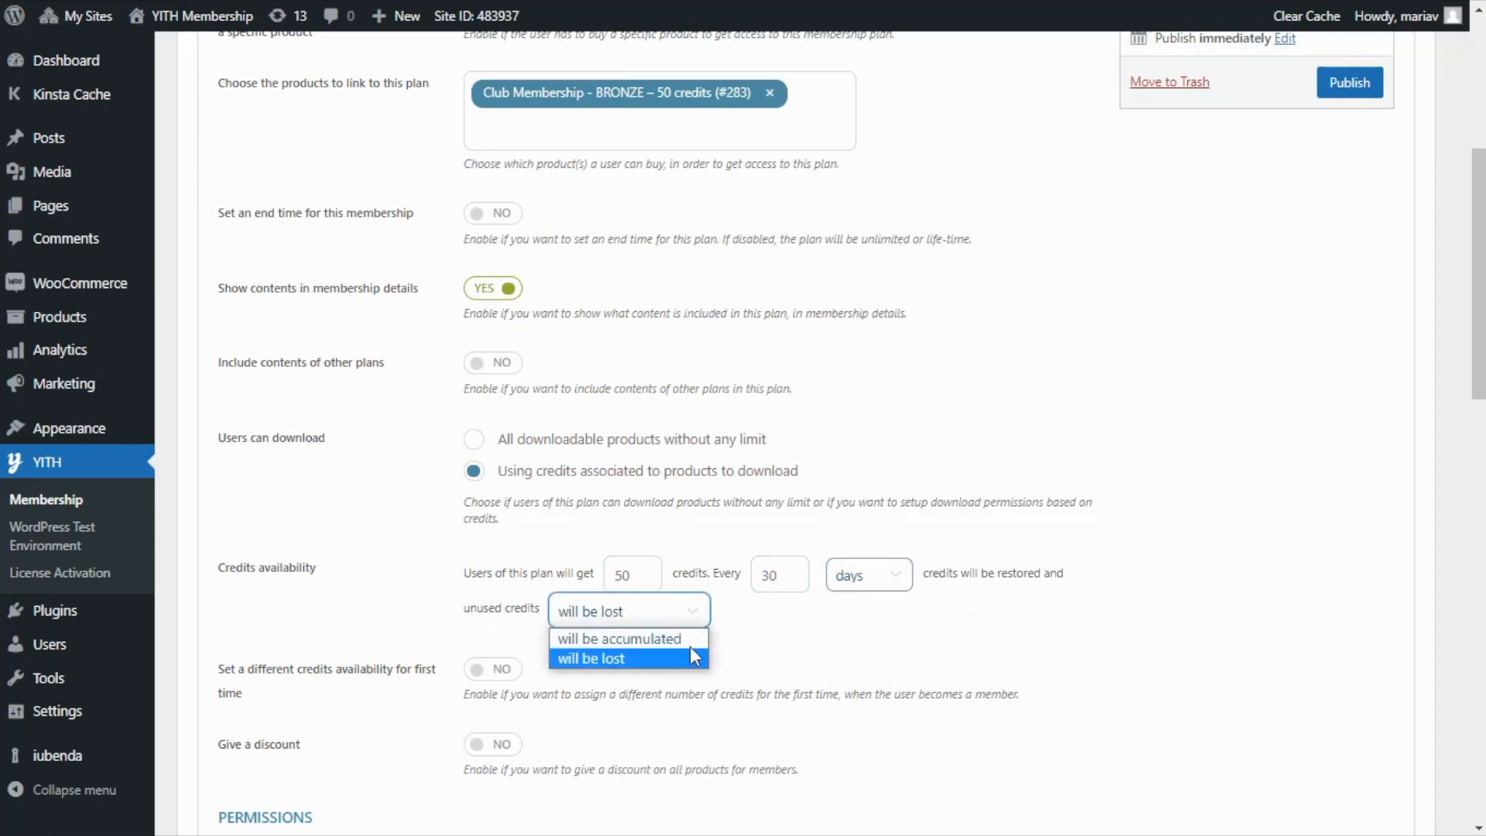
left_click(634, 659)
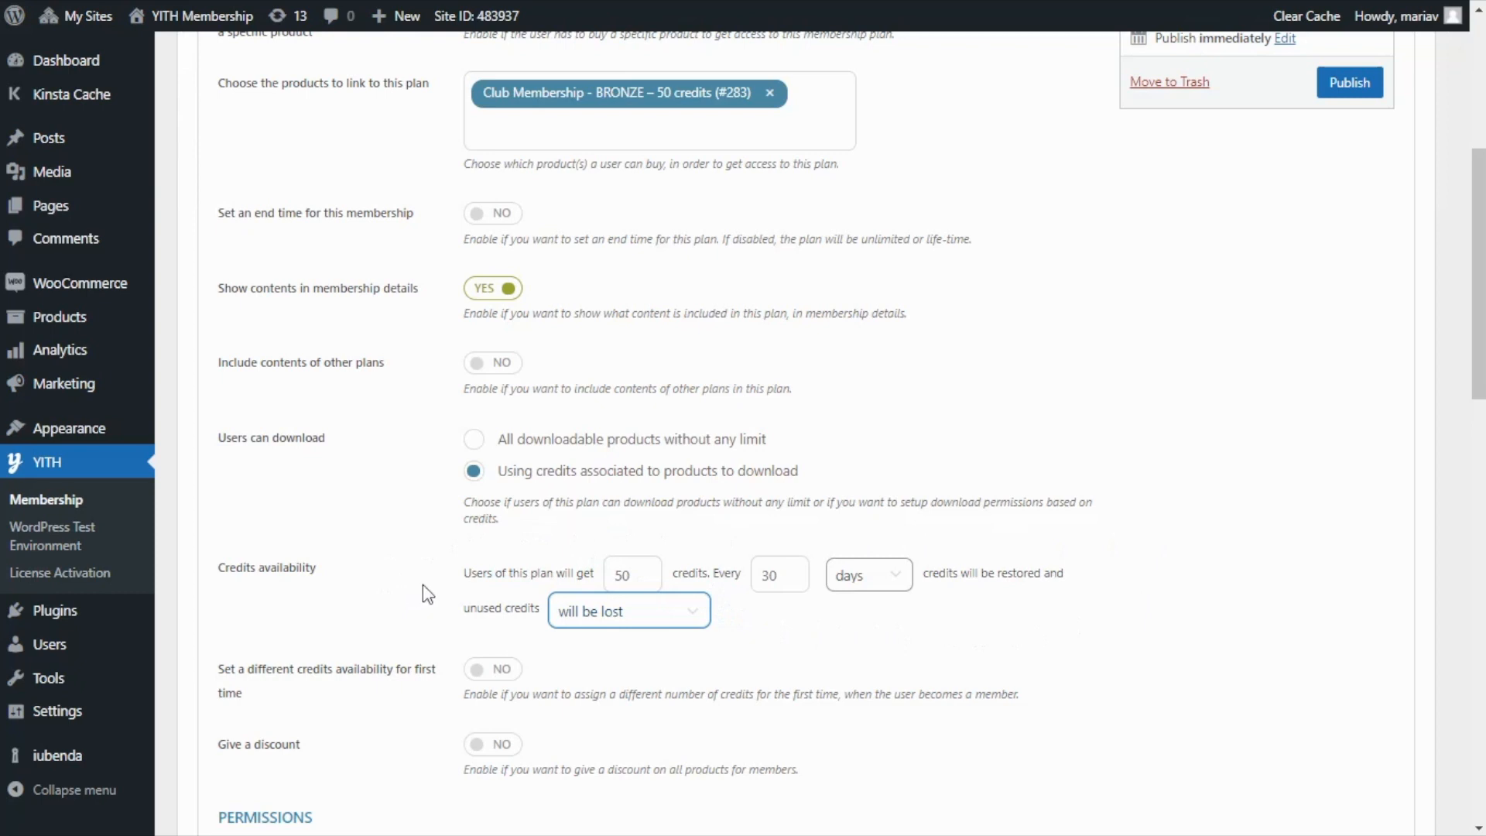
Step: Set the Bronze plan's permissions to include all products and publish the plan
scroll(422, 584, "down", 3)
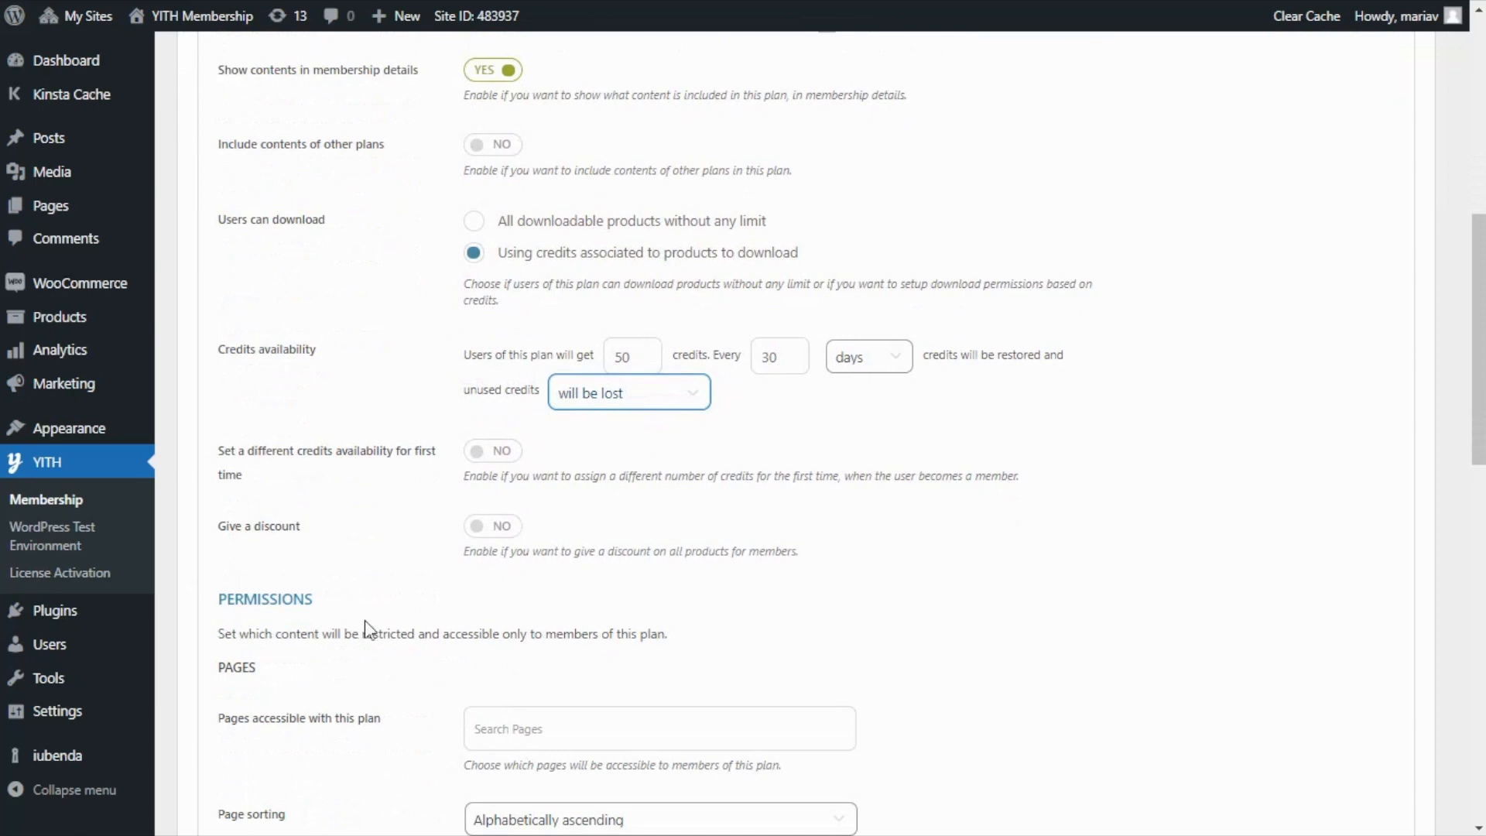
scroll(433, 609, "down", 3)
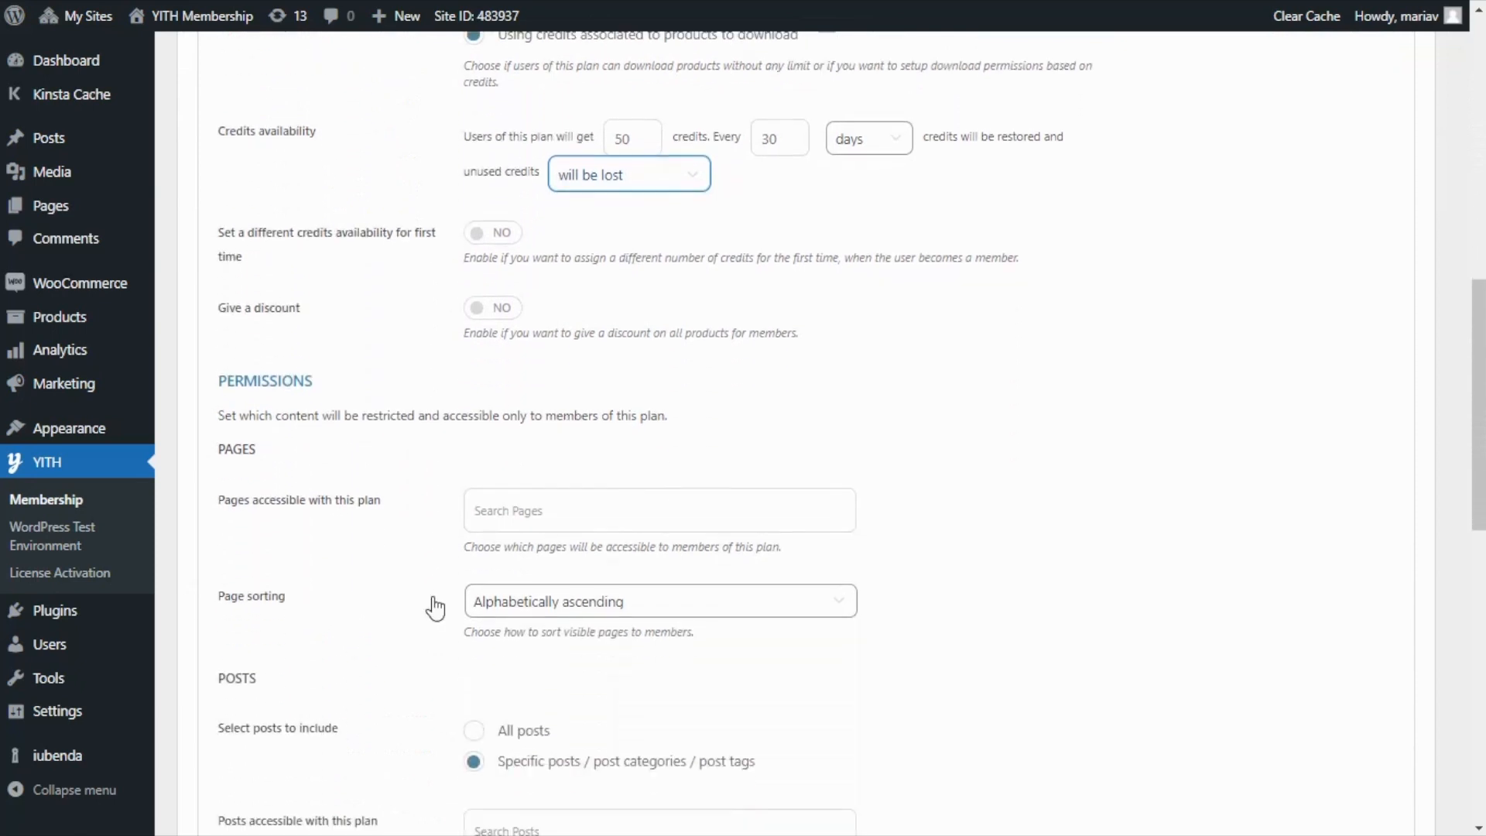
scroll(435, 608, "down", 10)
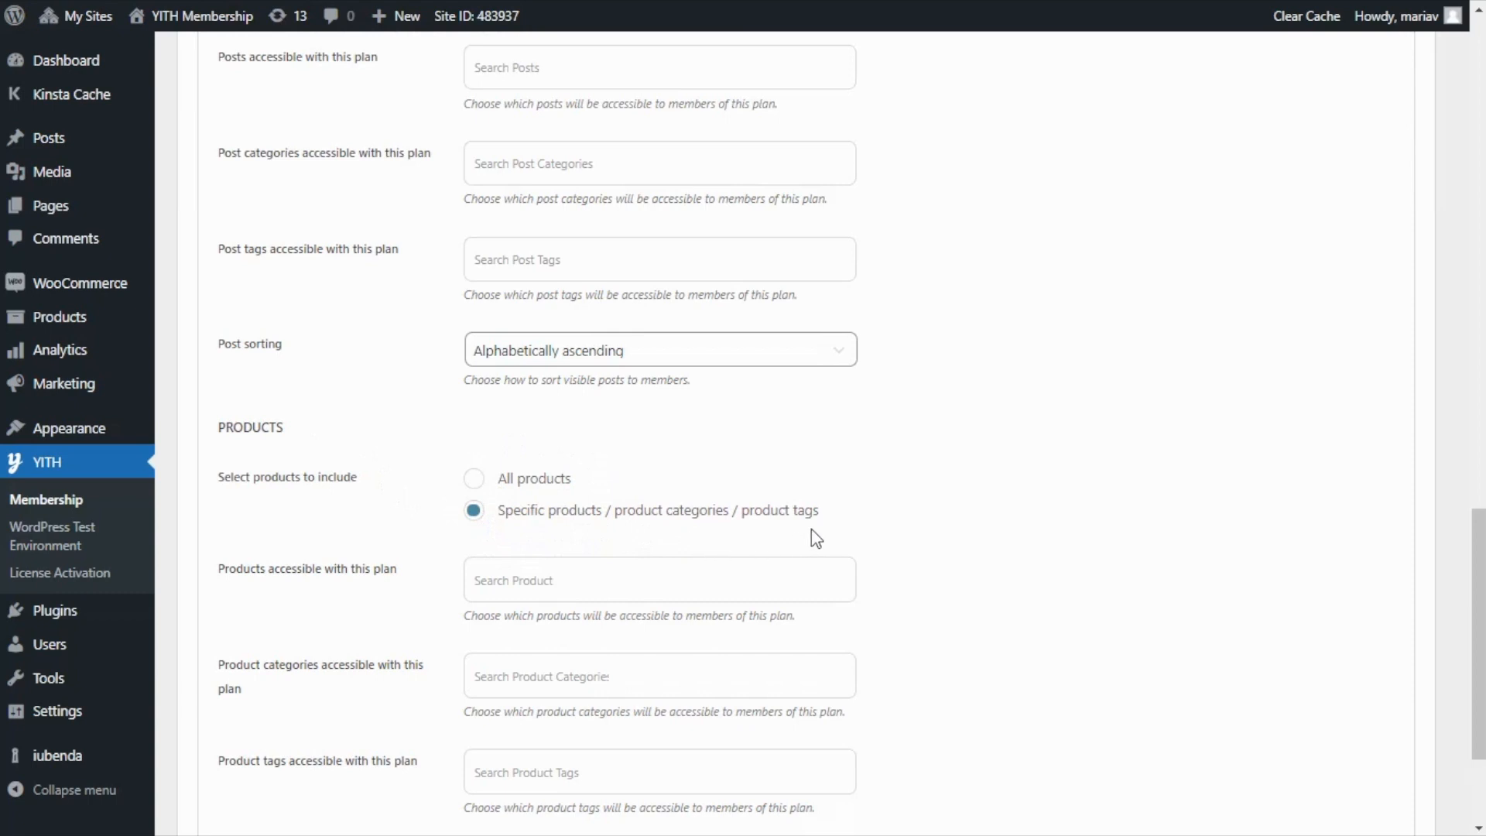
left_click(473, 479)
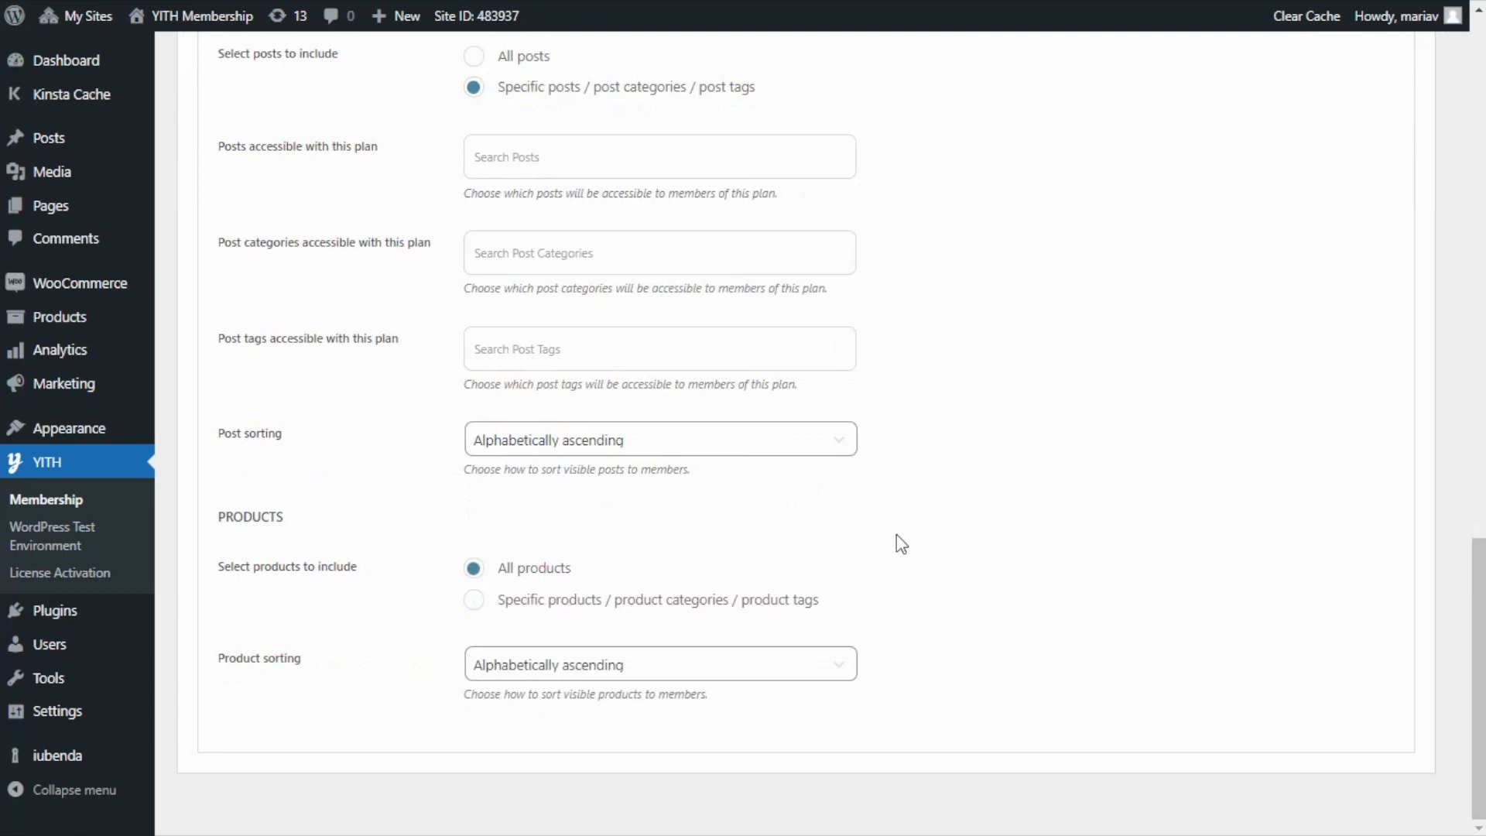
scroll(929, 538, "up", 10)
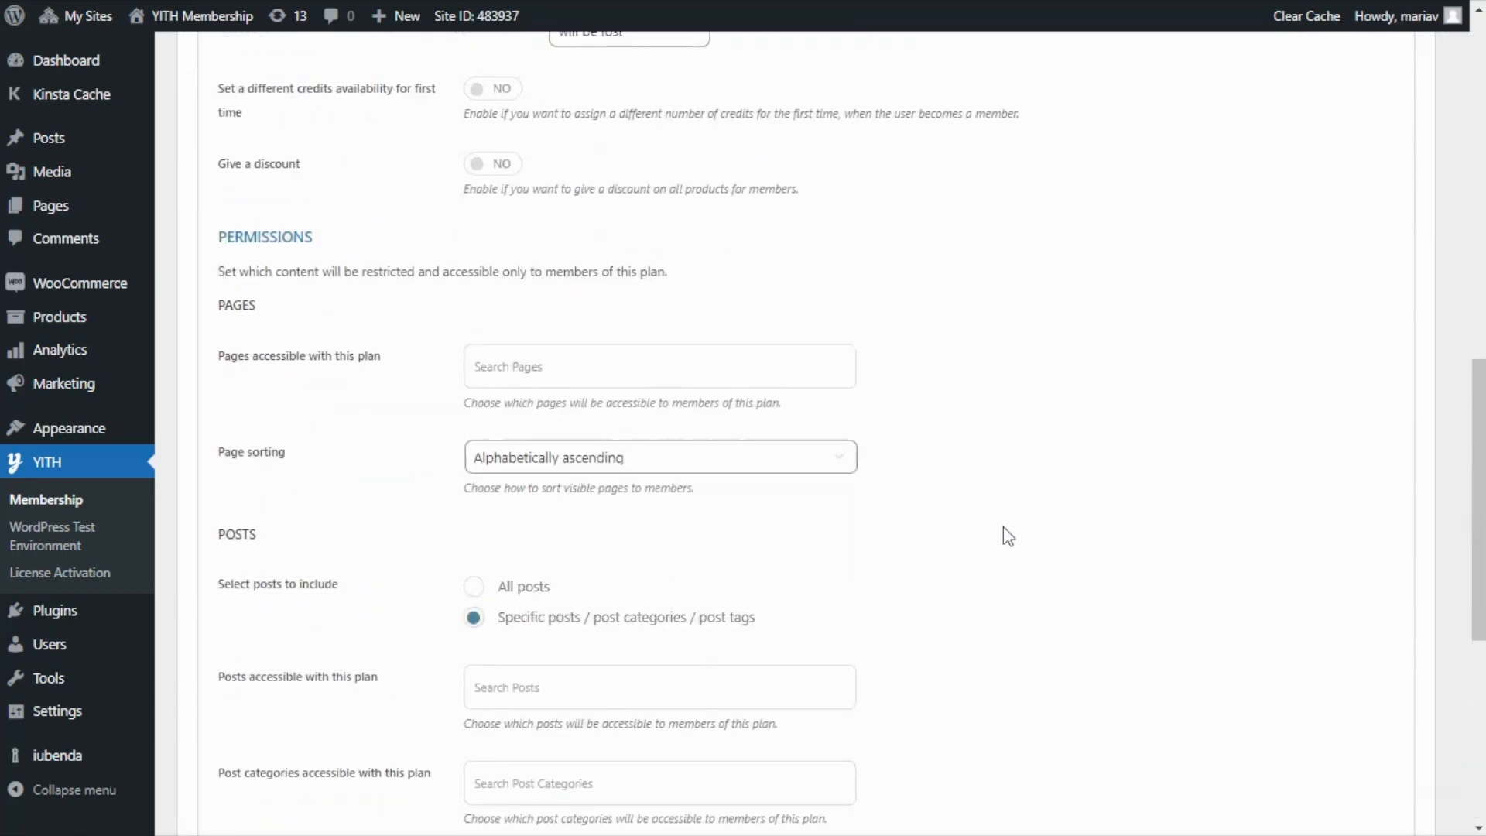
scroll(1040, 541, "up", 10)
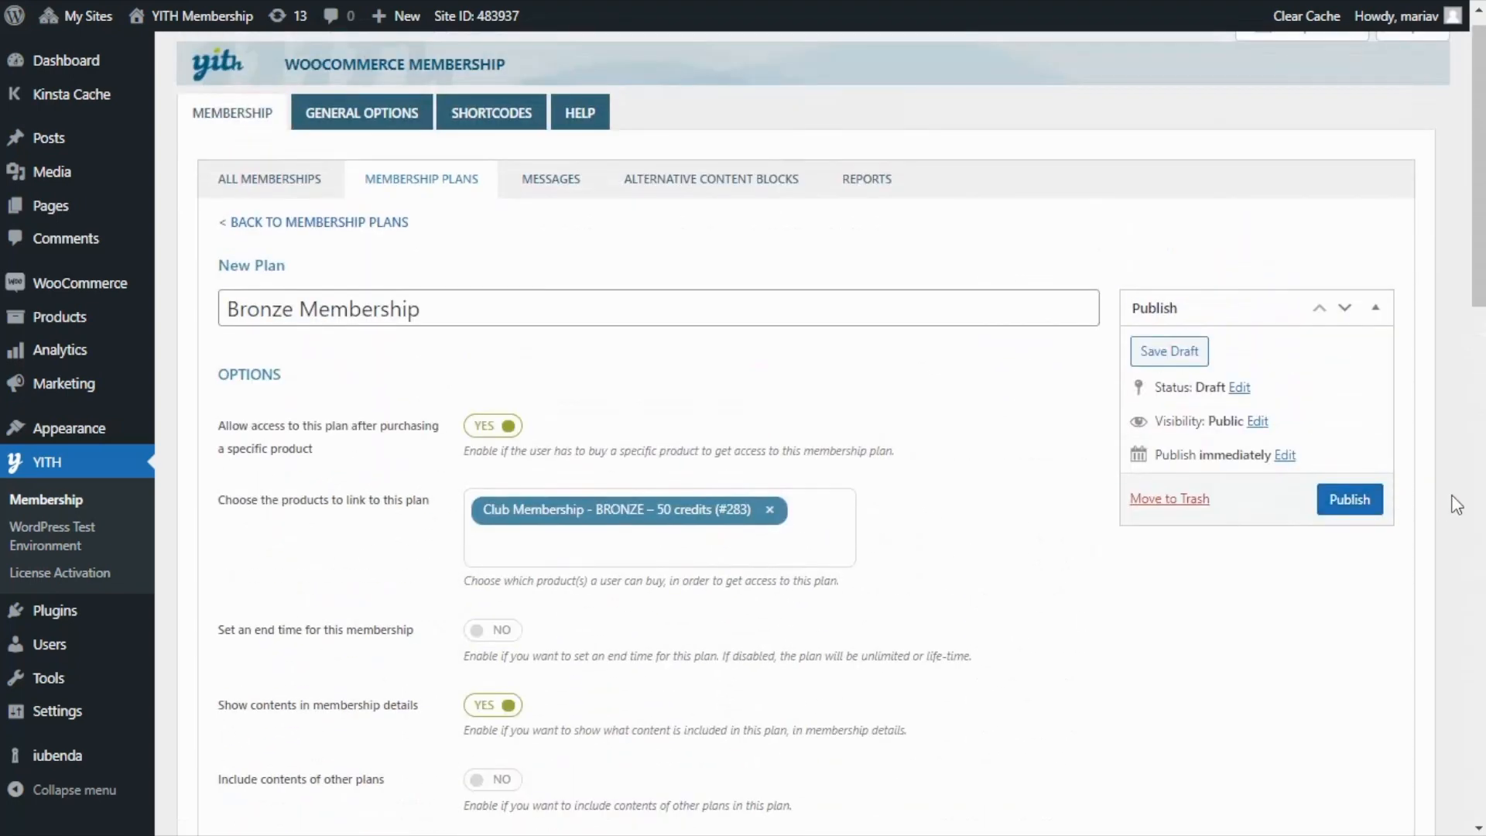
left_click(1350, 503)
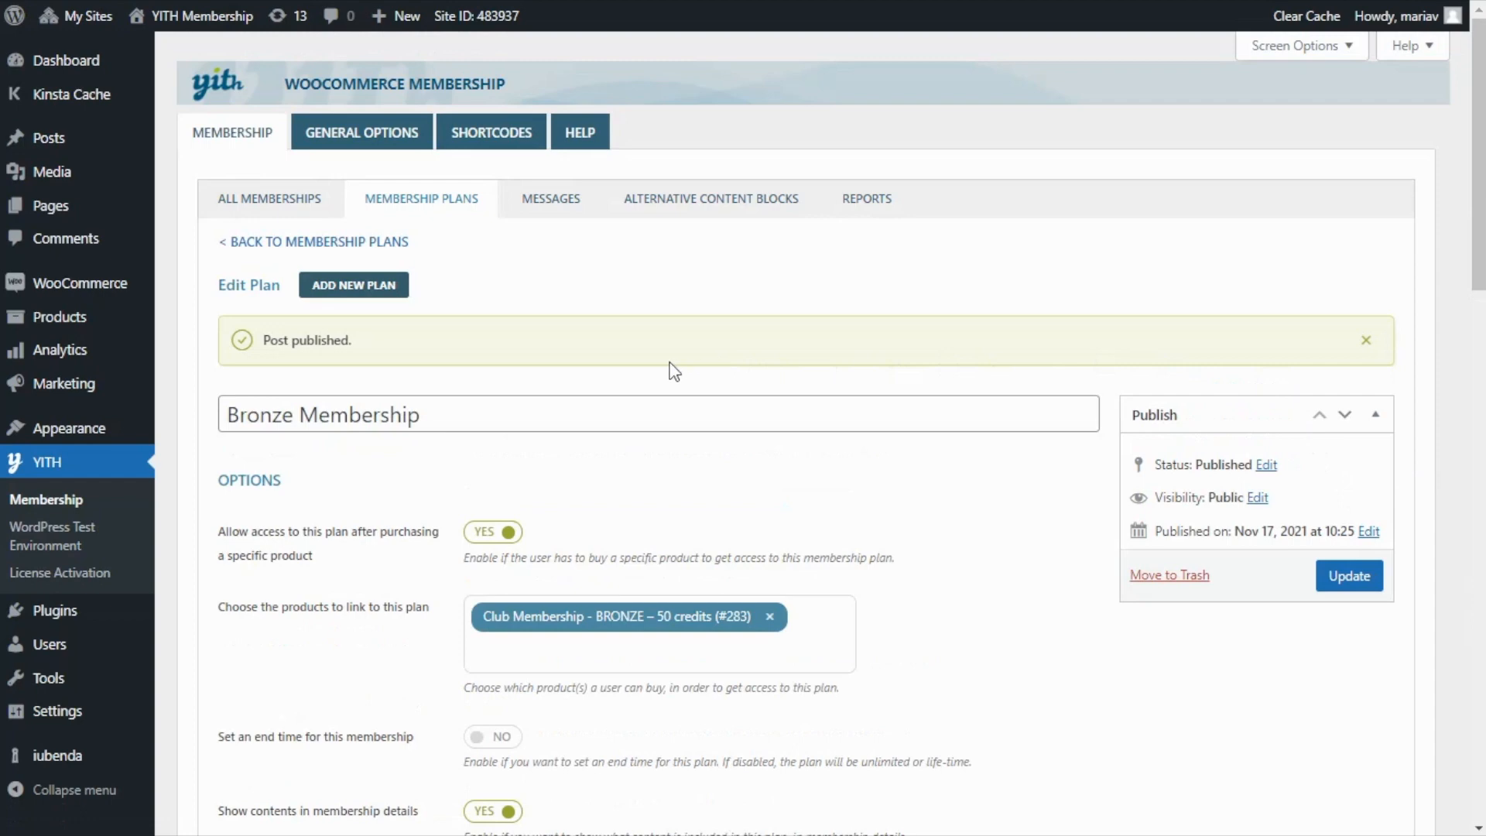
Step: Create a "Silver Membership" plan accessible after purchasing "Club Membership - SILVER – 100 credits", and show its contents in membership details
left_click(355, 286)
type("Silver Membership")
left_click(493, 445)
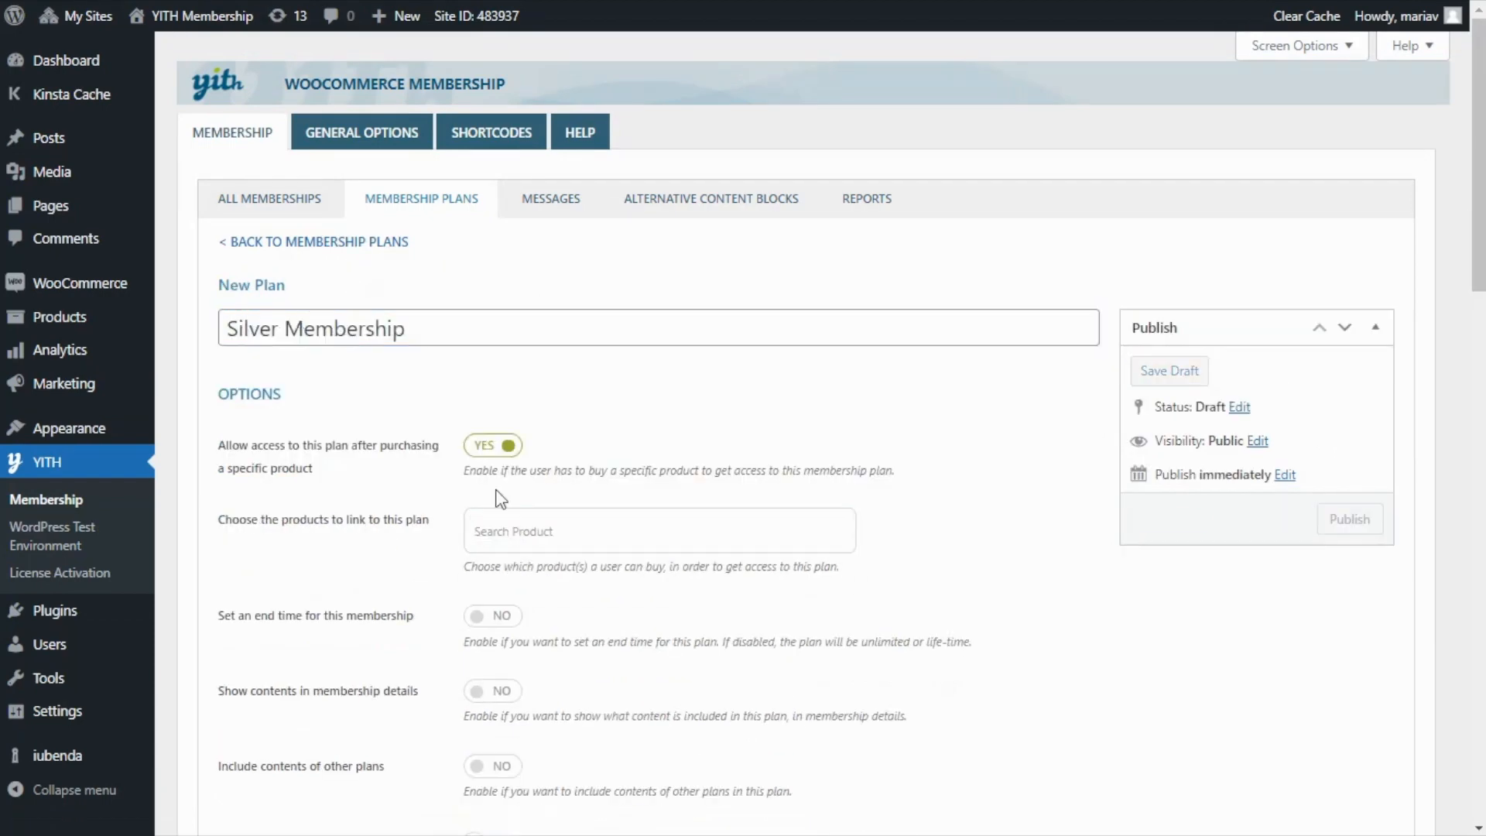
left_click(658, 530)
left_click(477, 724)
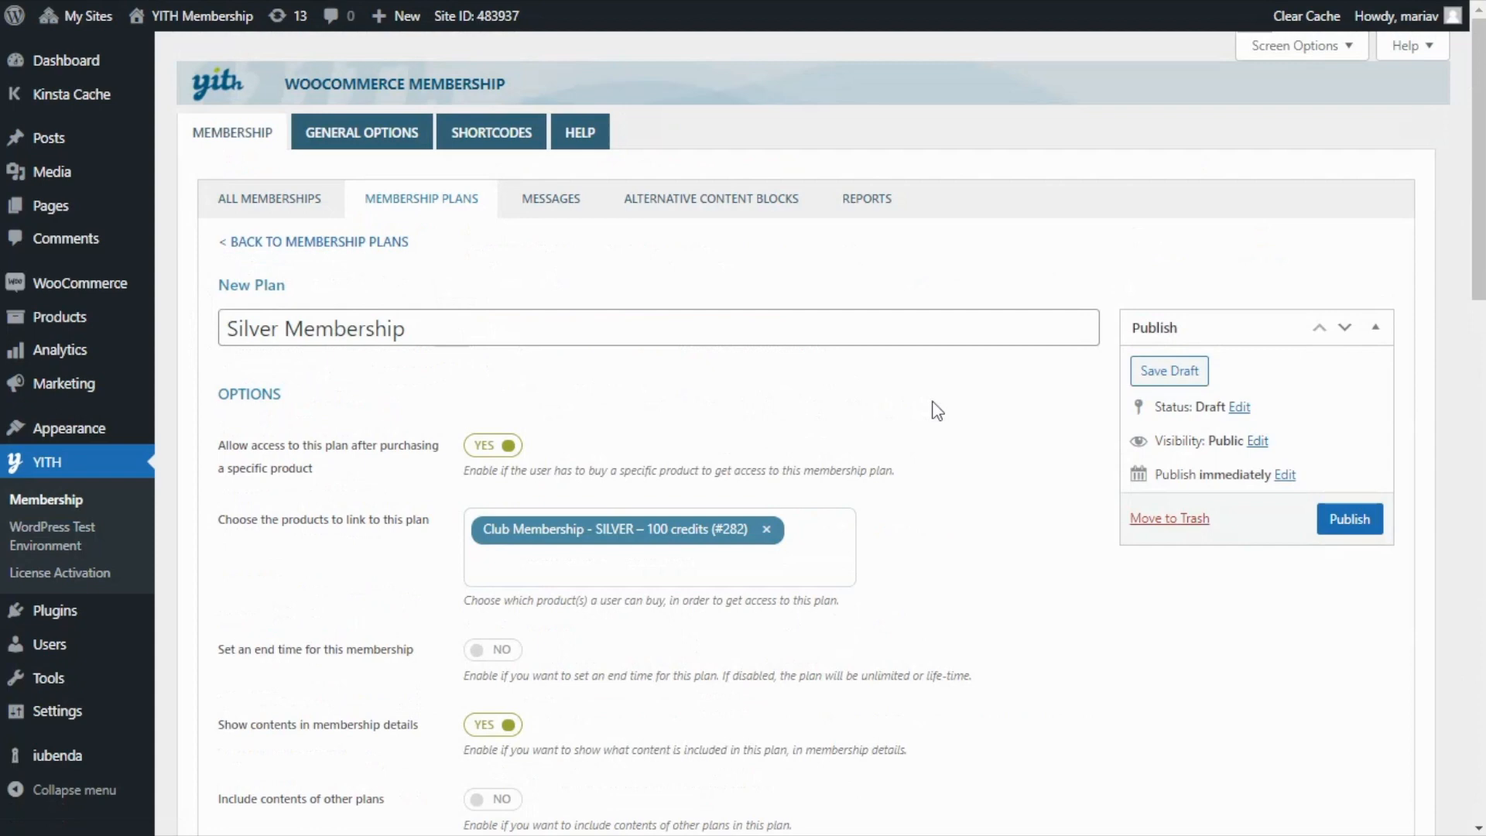
Step: Set the Silver plan's credits availability to 100 credits every 30 days and publish the plan
scroll(936, 410, "down", 2)
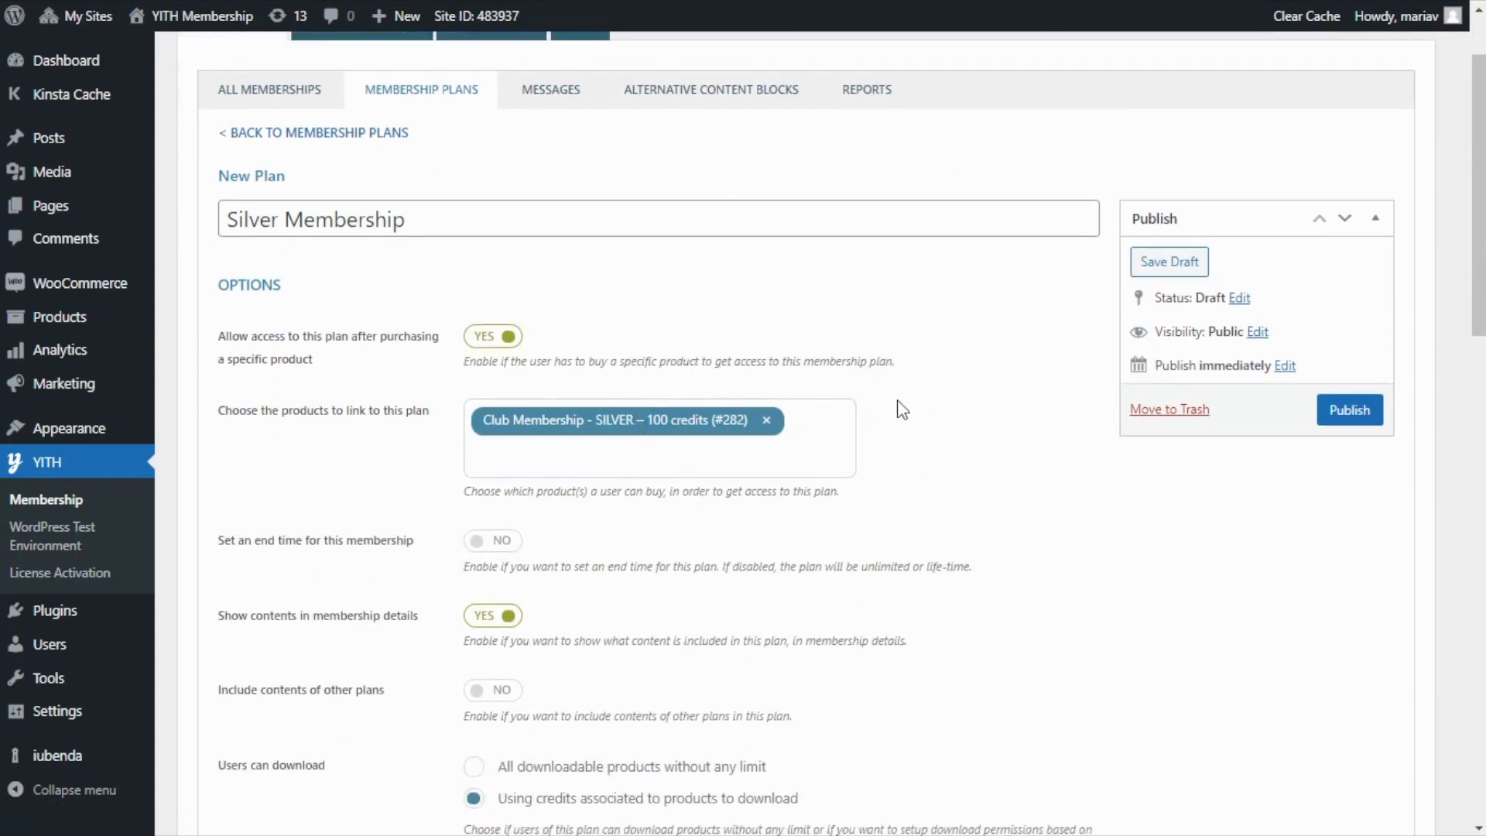
scroll(983, 420, "down", 6)
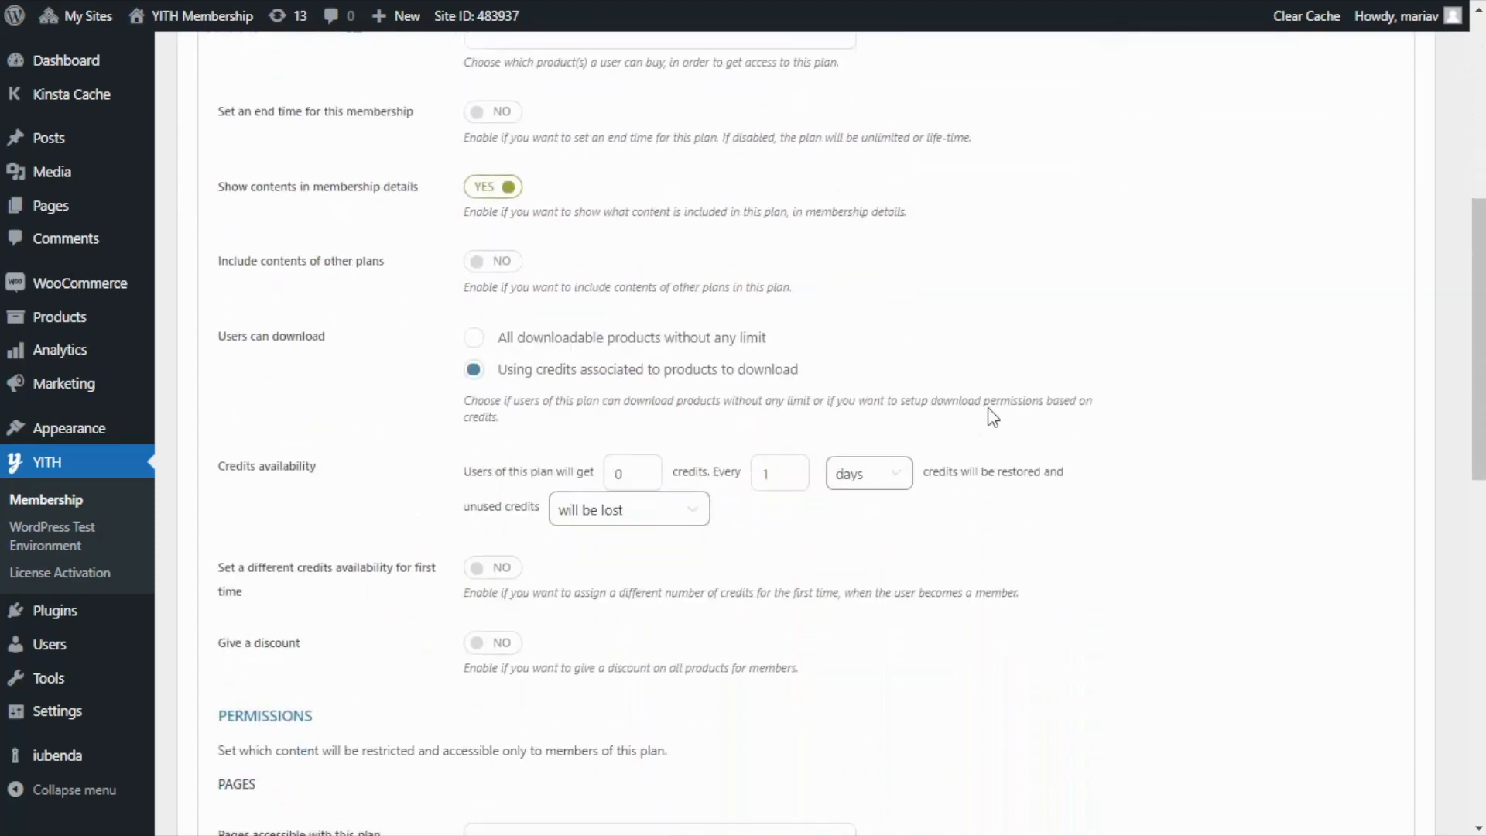
left_click(617, 464)
type("100")
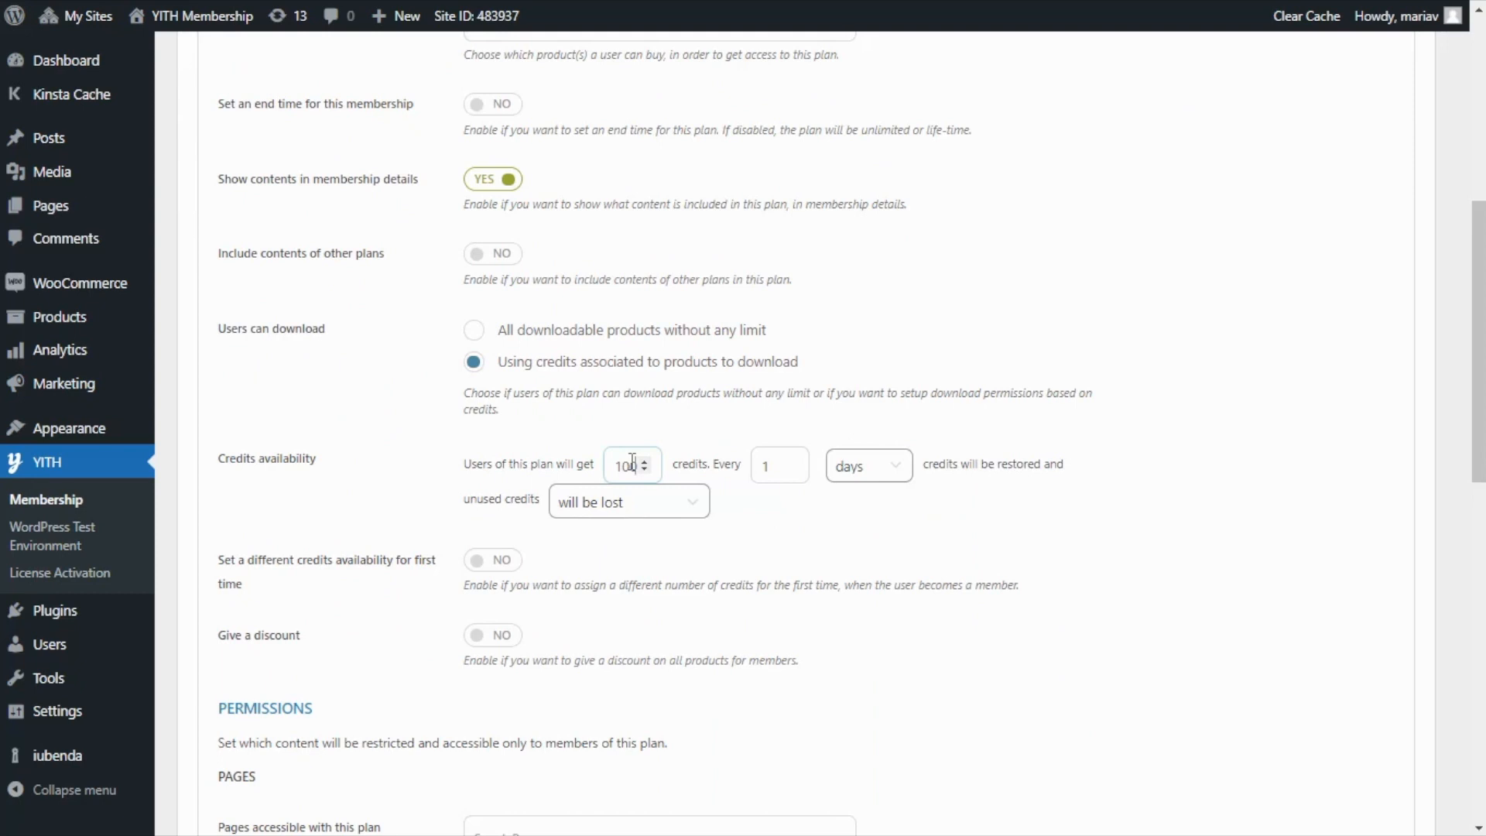
double_click(766, 464)
type("30")
scroll(1146, 546, "up", 7)
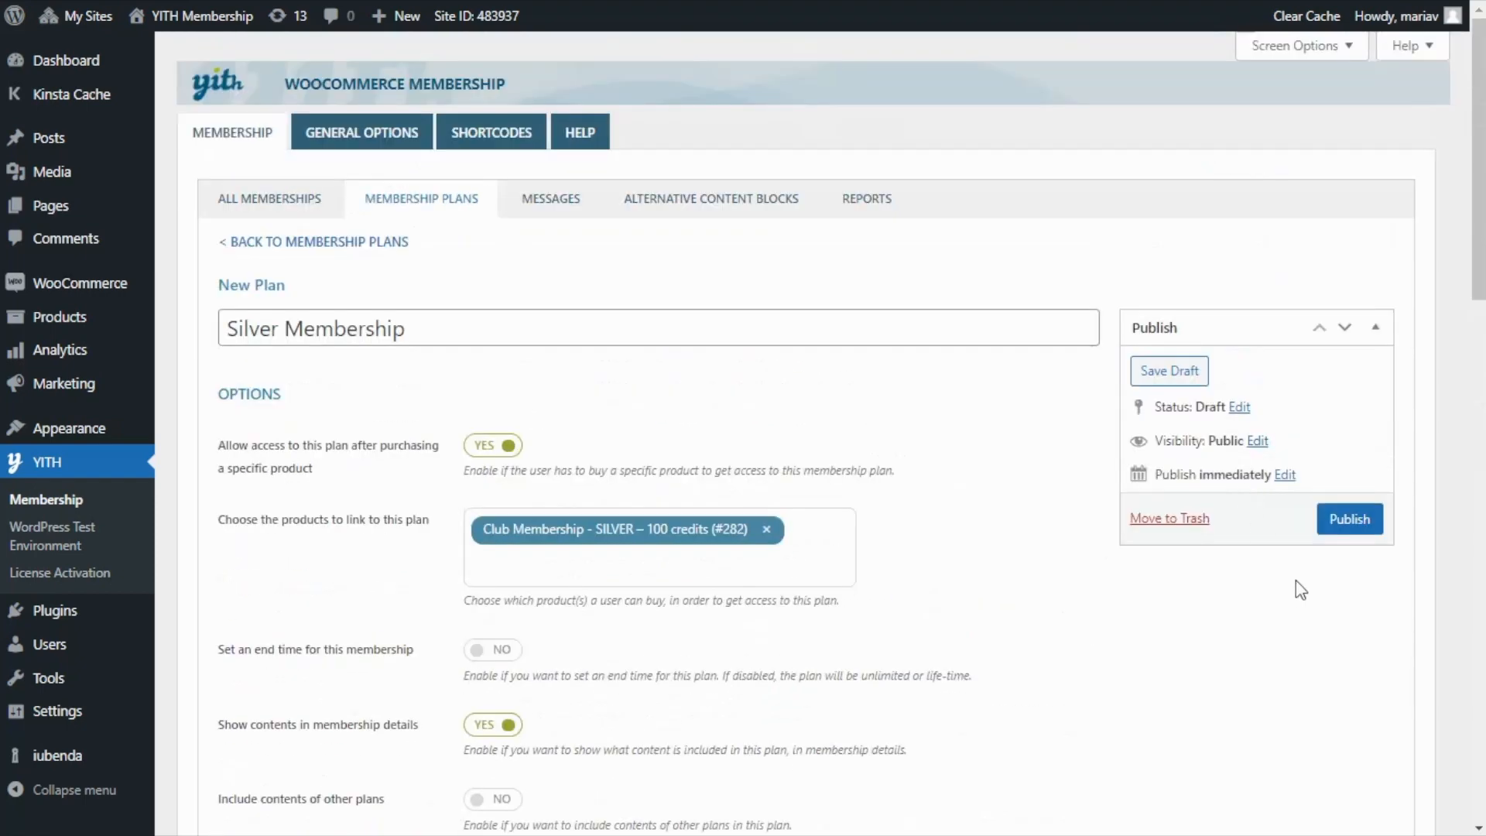
left_click(1347, 520)
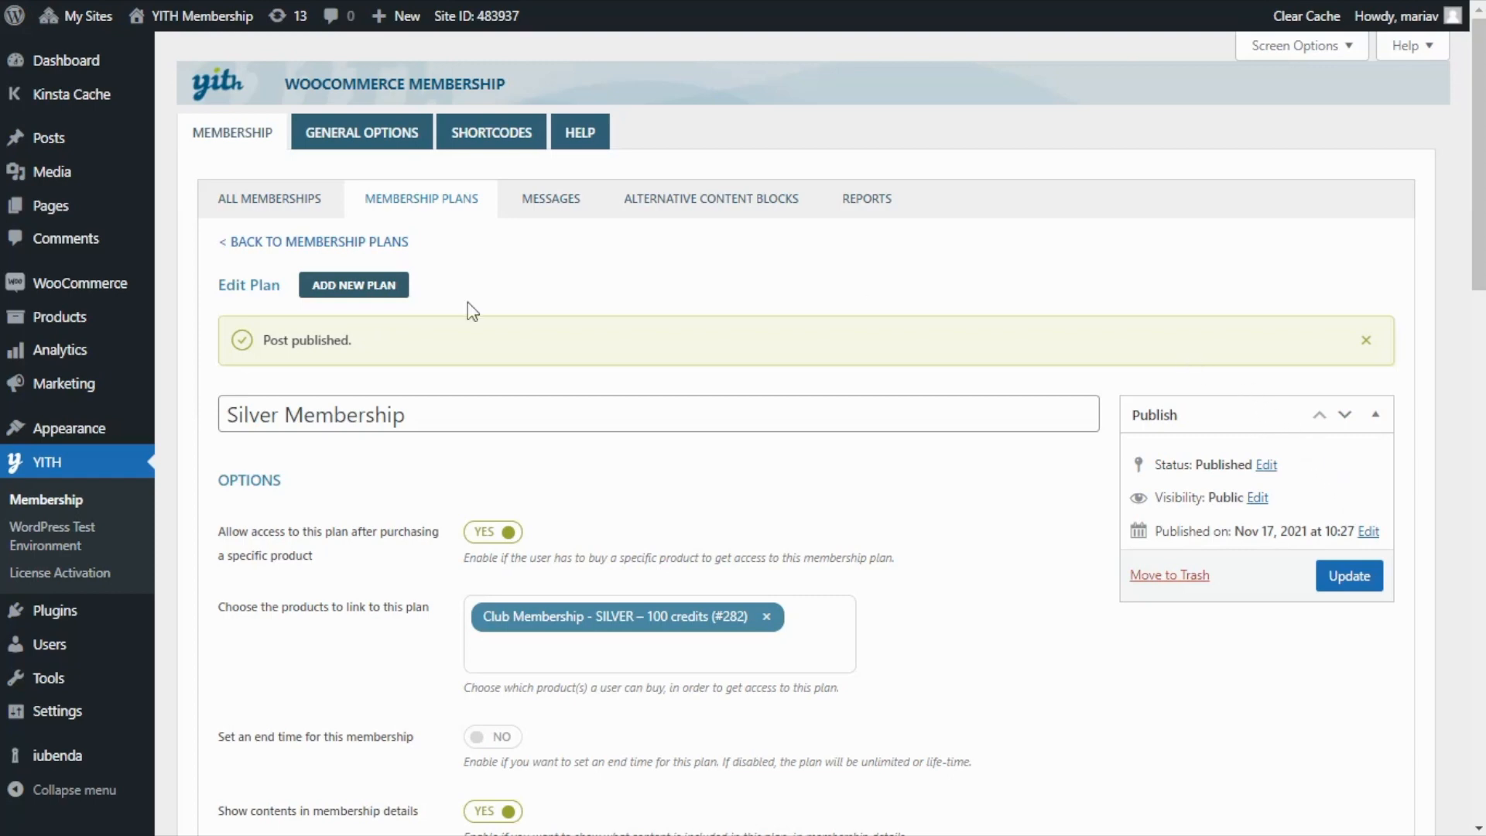
Step: Create and publish a "Gold Membership" plan linked to "Club Membership - GOLD – unlimited downloads", showing its contents and allowing all downloads without any limit
left_click(353, 284)
type("Gold")
type("Membership")
scroll(656, 538, "down", 4)
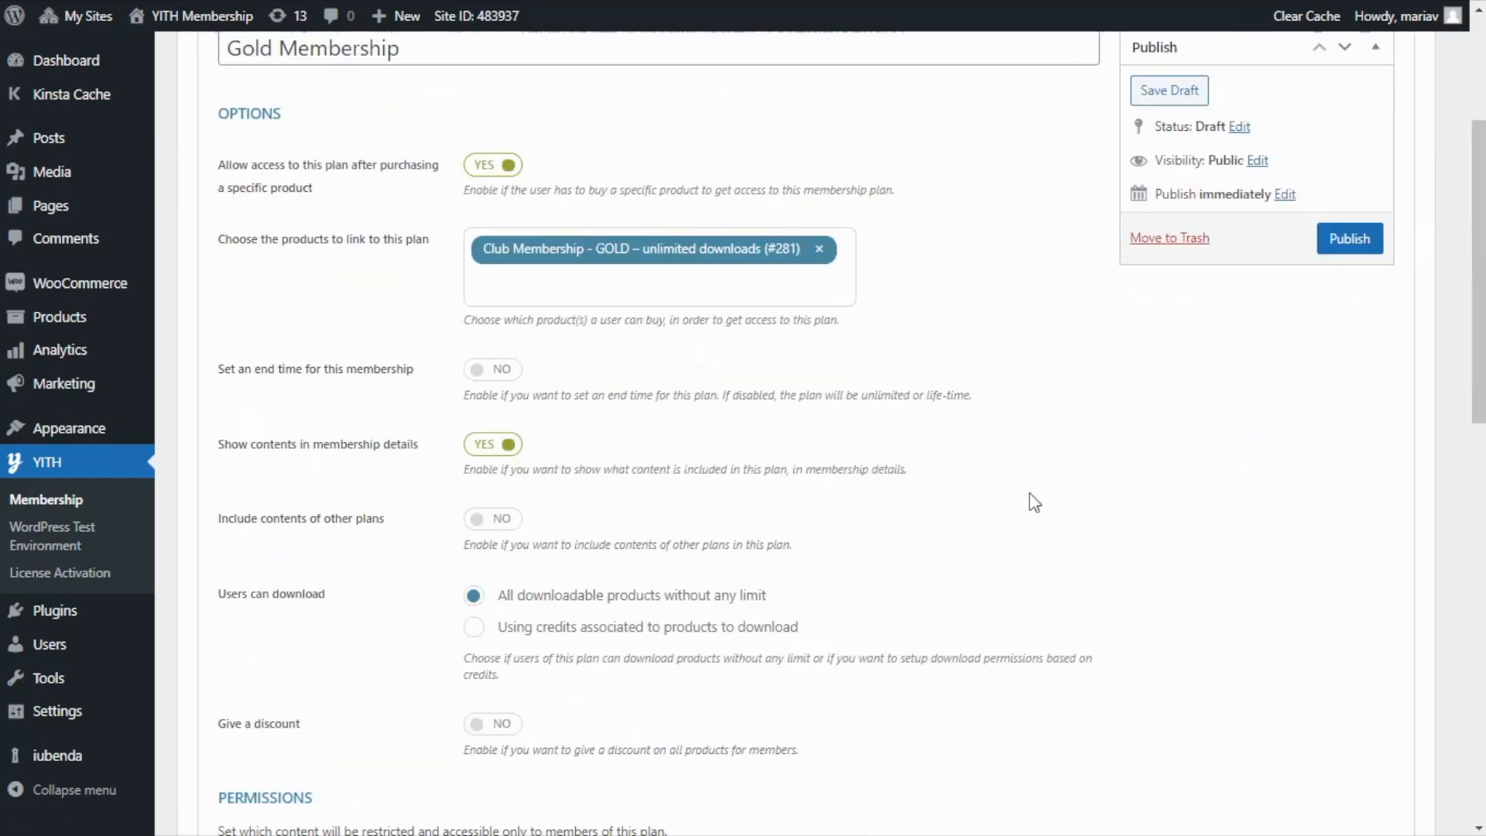
scroll(523, 285, "up", 3)
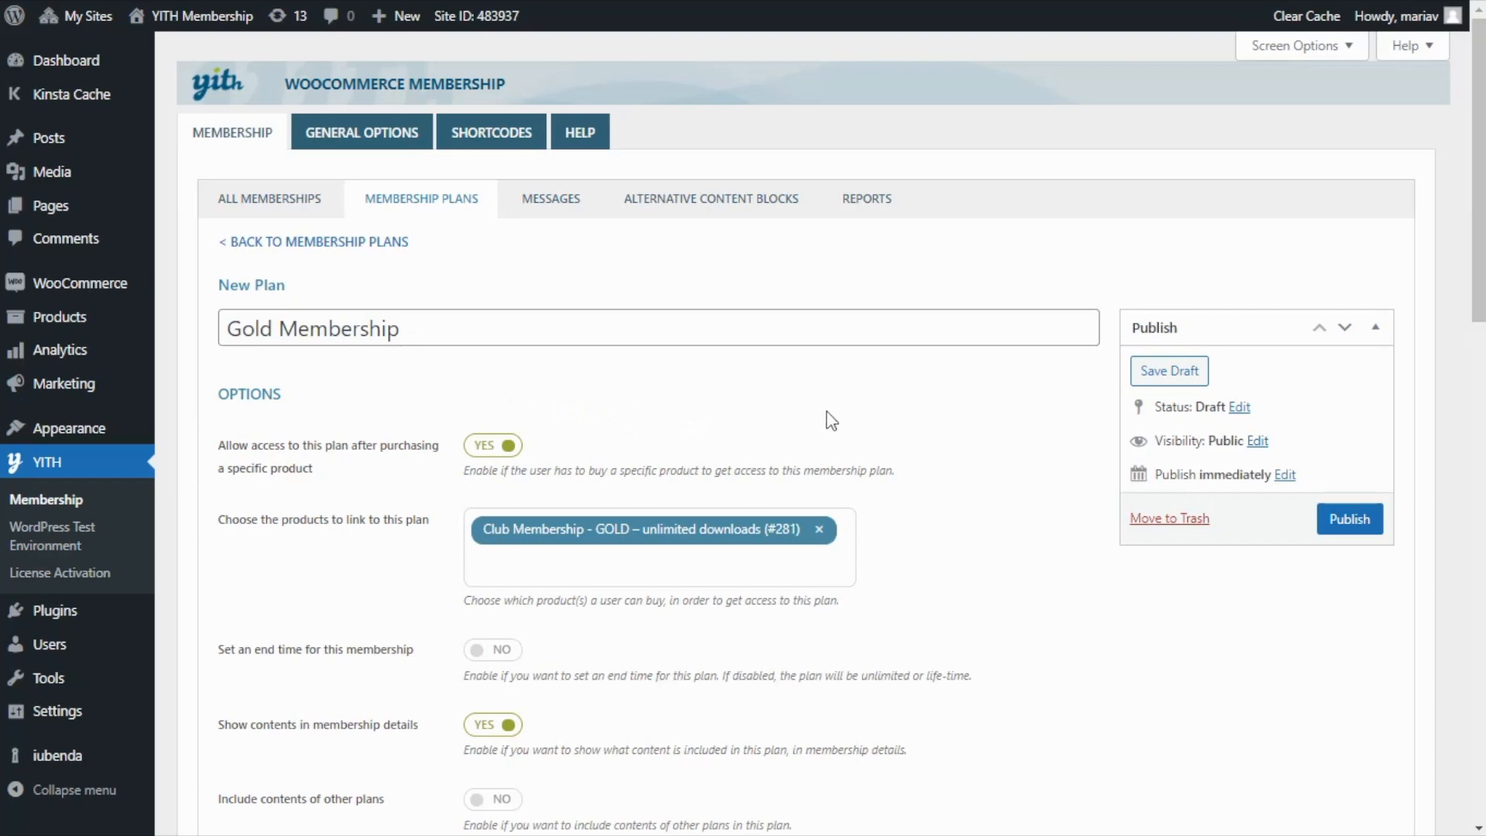
scroll(971, 412, "down", 6)
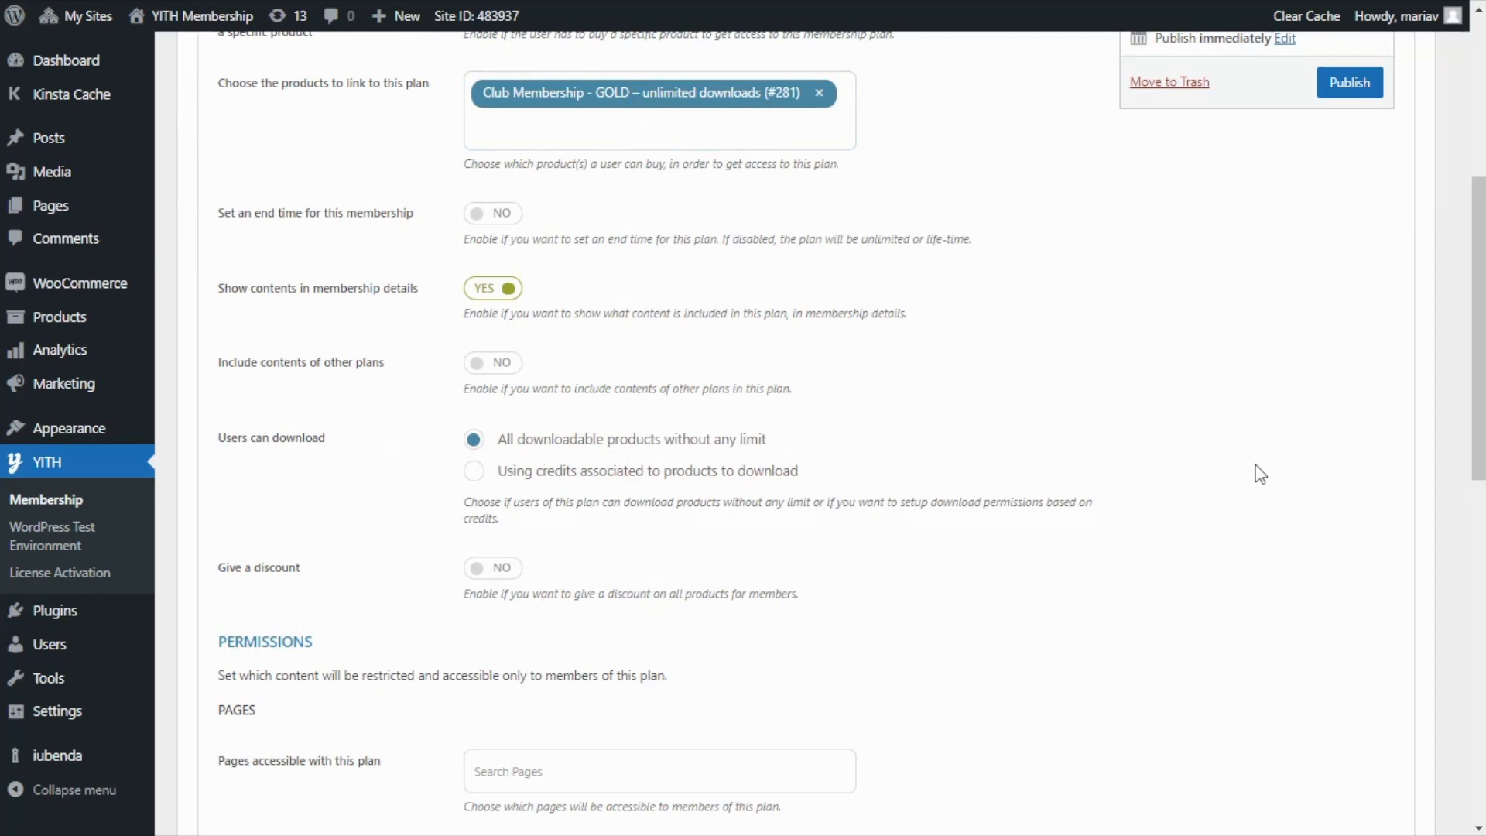
scroll(1256, 471, "up", 3)
left_click(1354, 304)
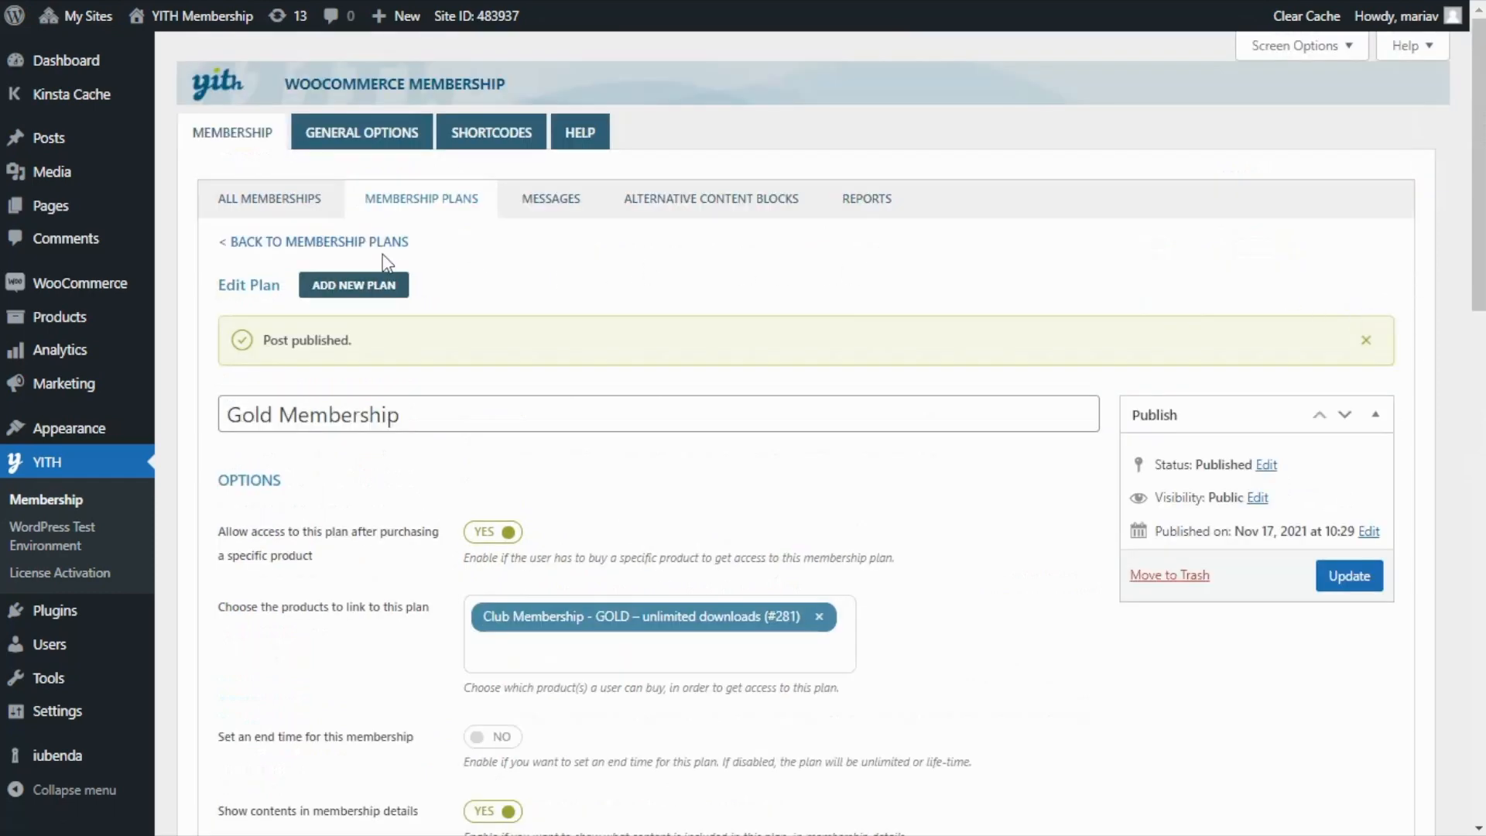
Step: Set the download link position in the plugin's general shop options to After "Add to Cart" Button
left_click(357, 245)
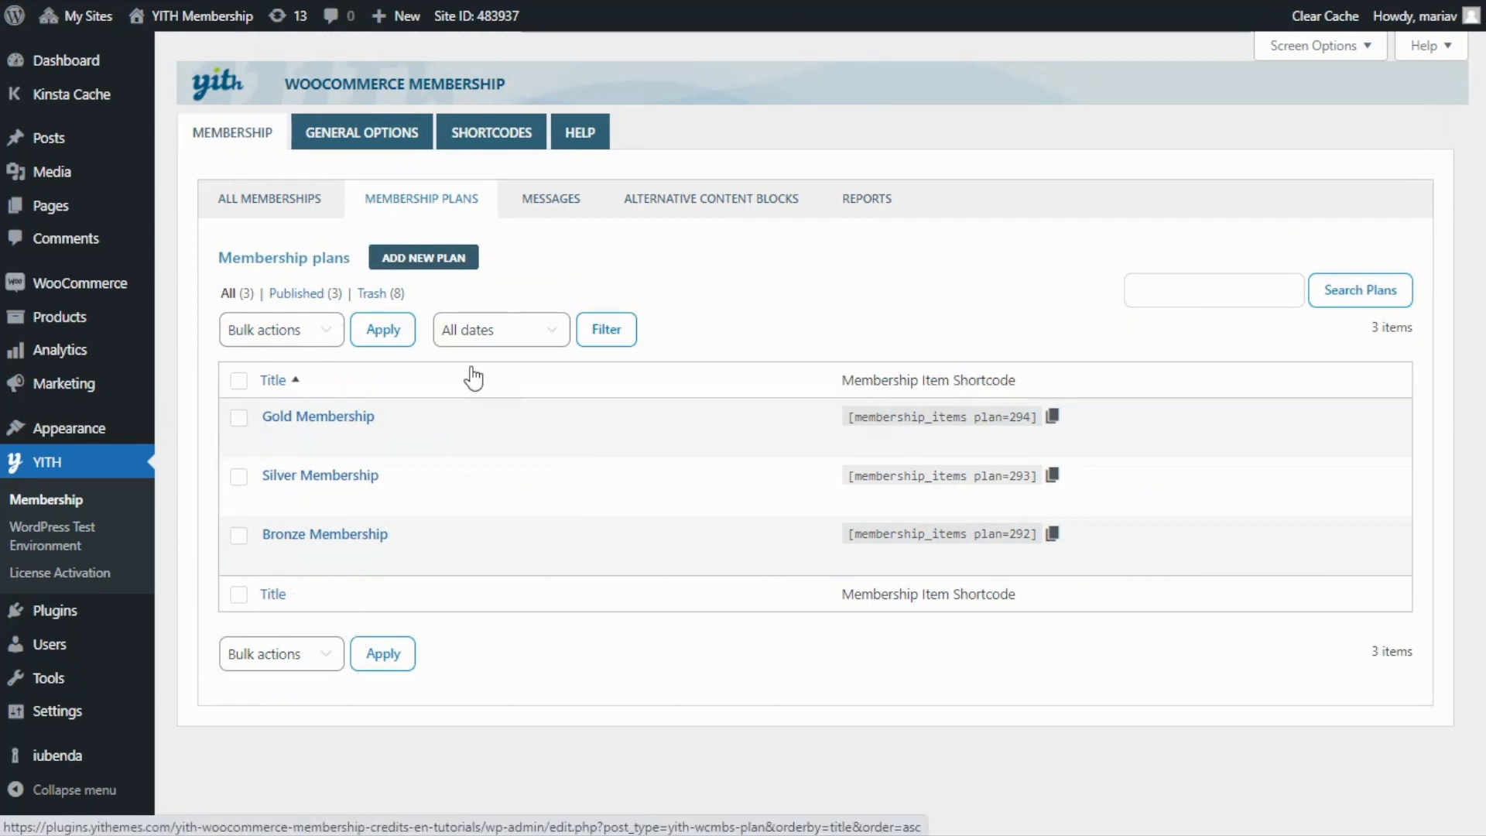
left_click(373, 151)
scroll(390, 199, "down", 7)
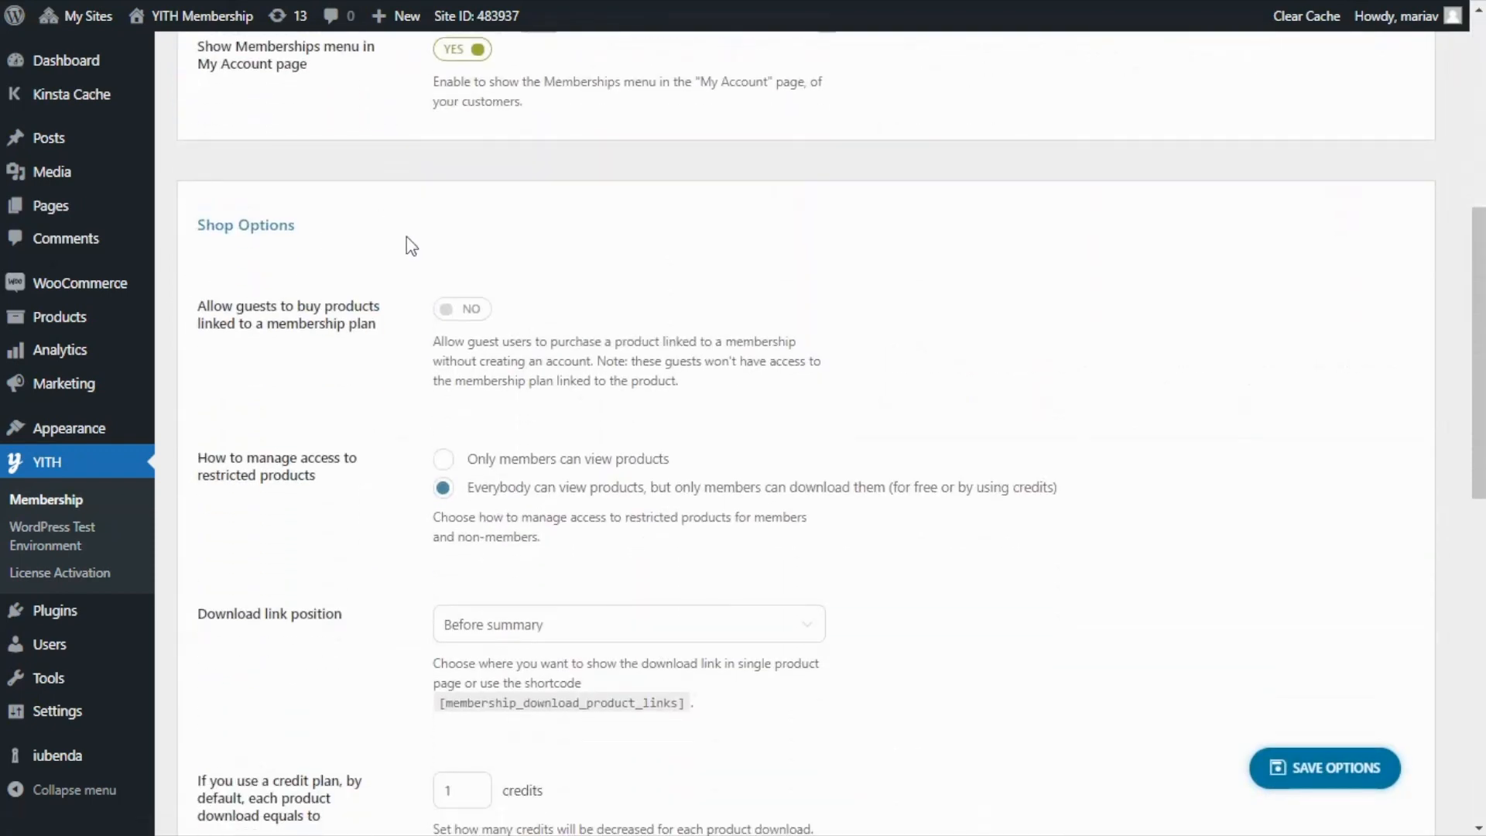
scroll(406, 240, "down", 3)
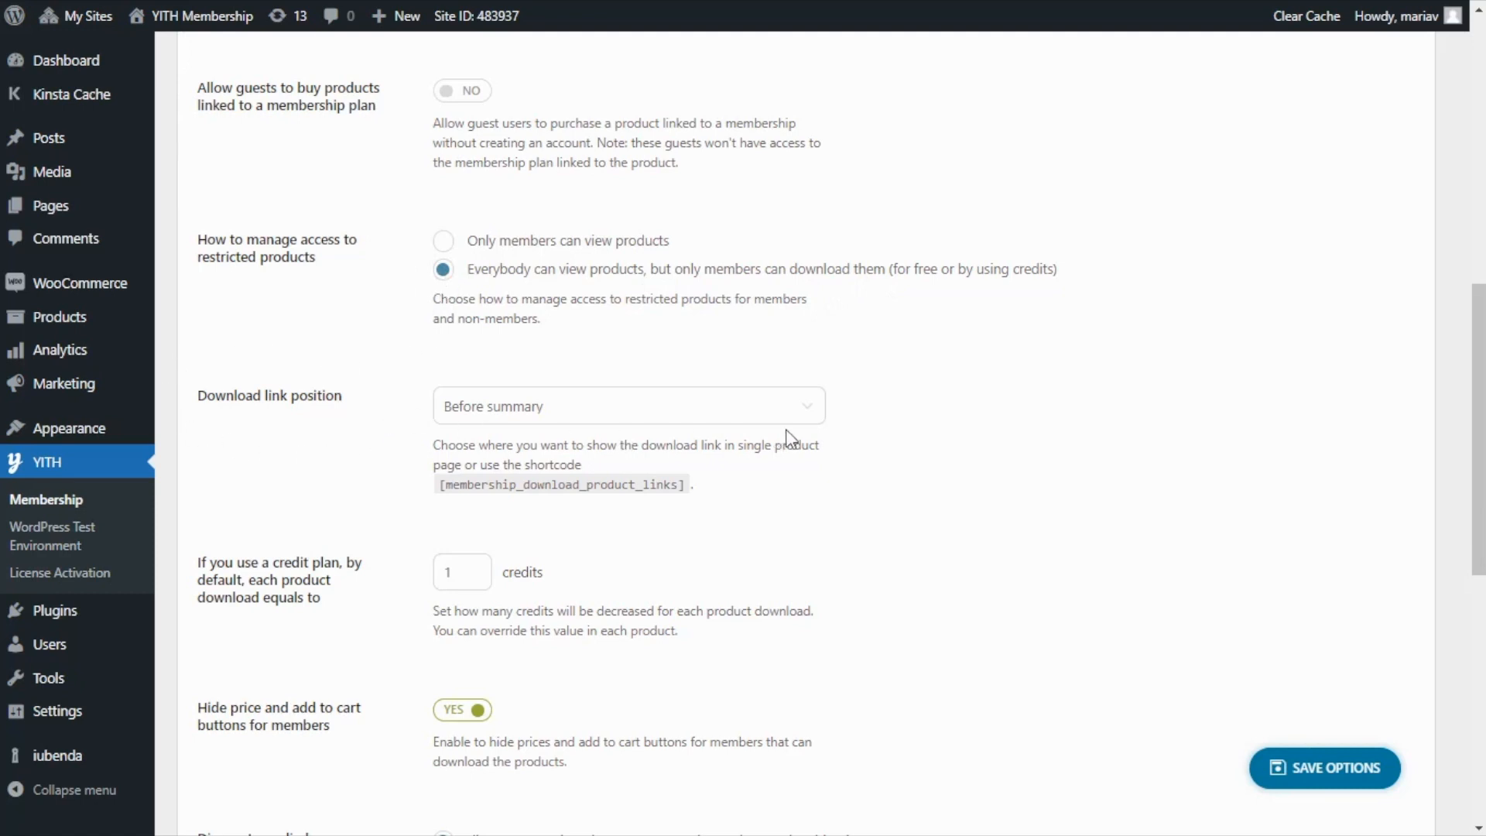
left_click(811, 418)
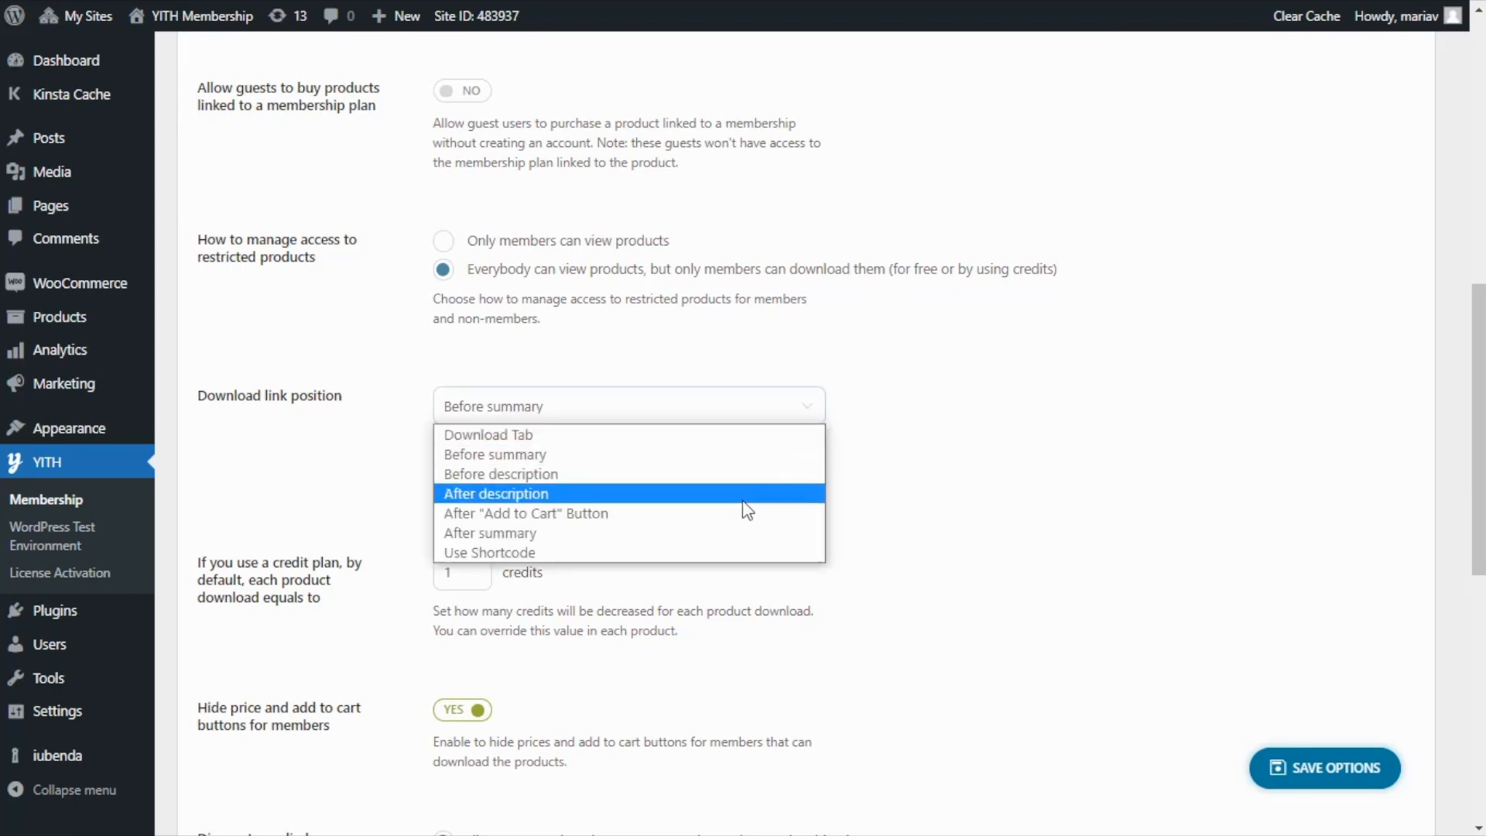
left_click(670, 517)
Step: Set the default cost of each product download to 2 credits and save the options
scroll(670, 517, "down", 2)
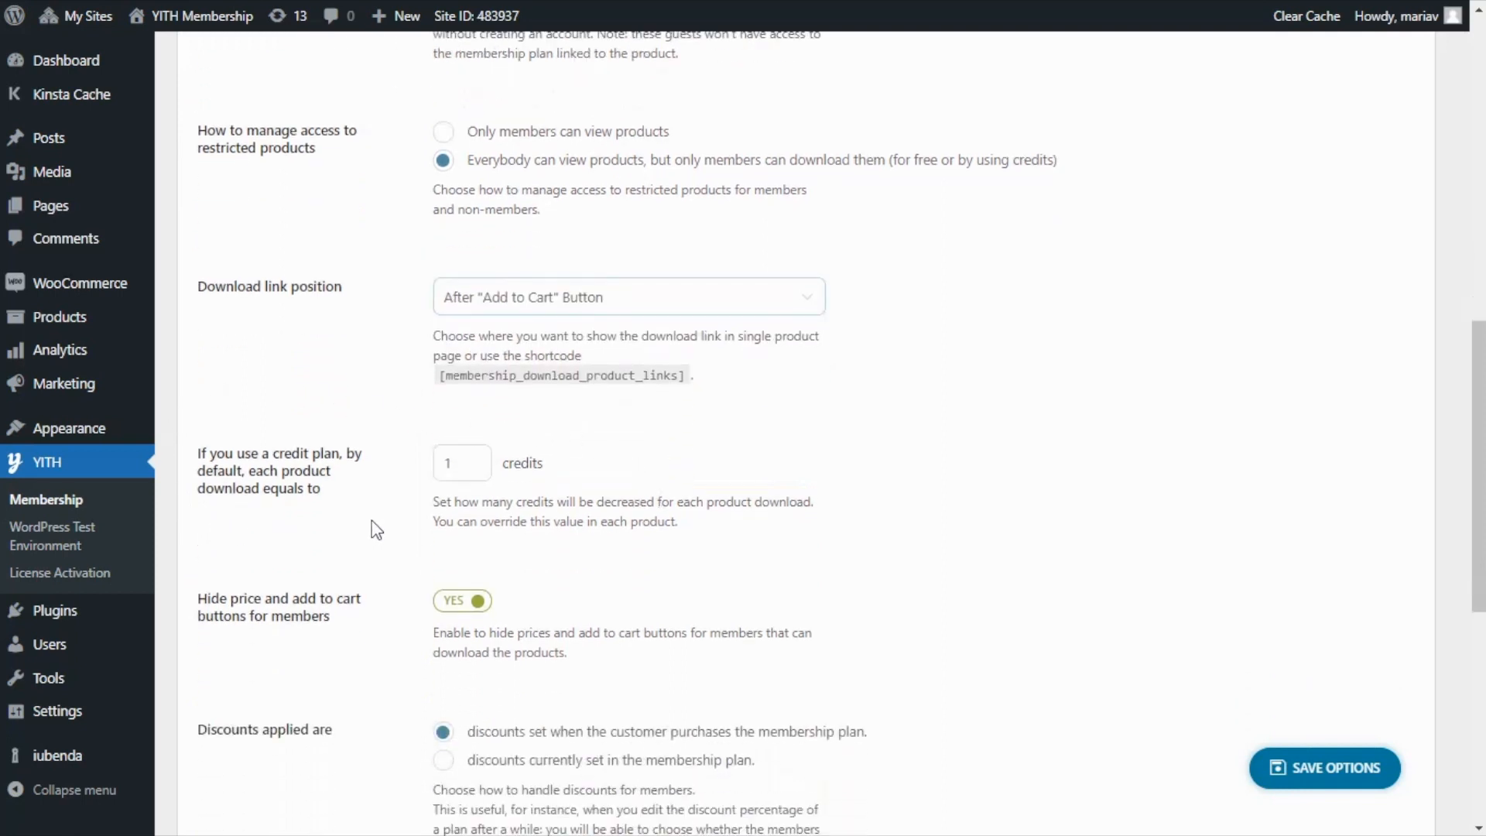
left_click(392, 480)
double_click(447, 463)
type("2")
left_click(1354, 779)
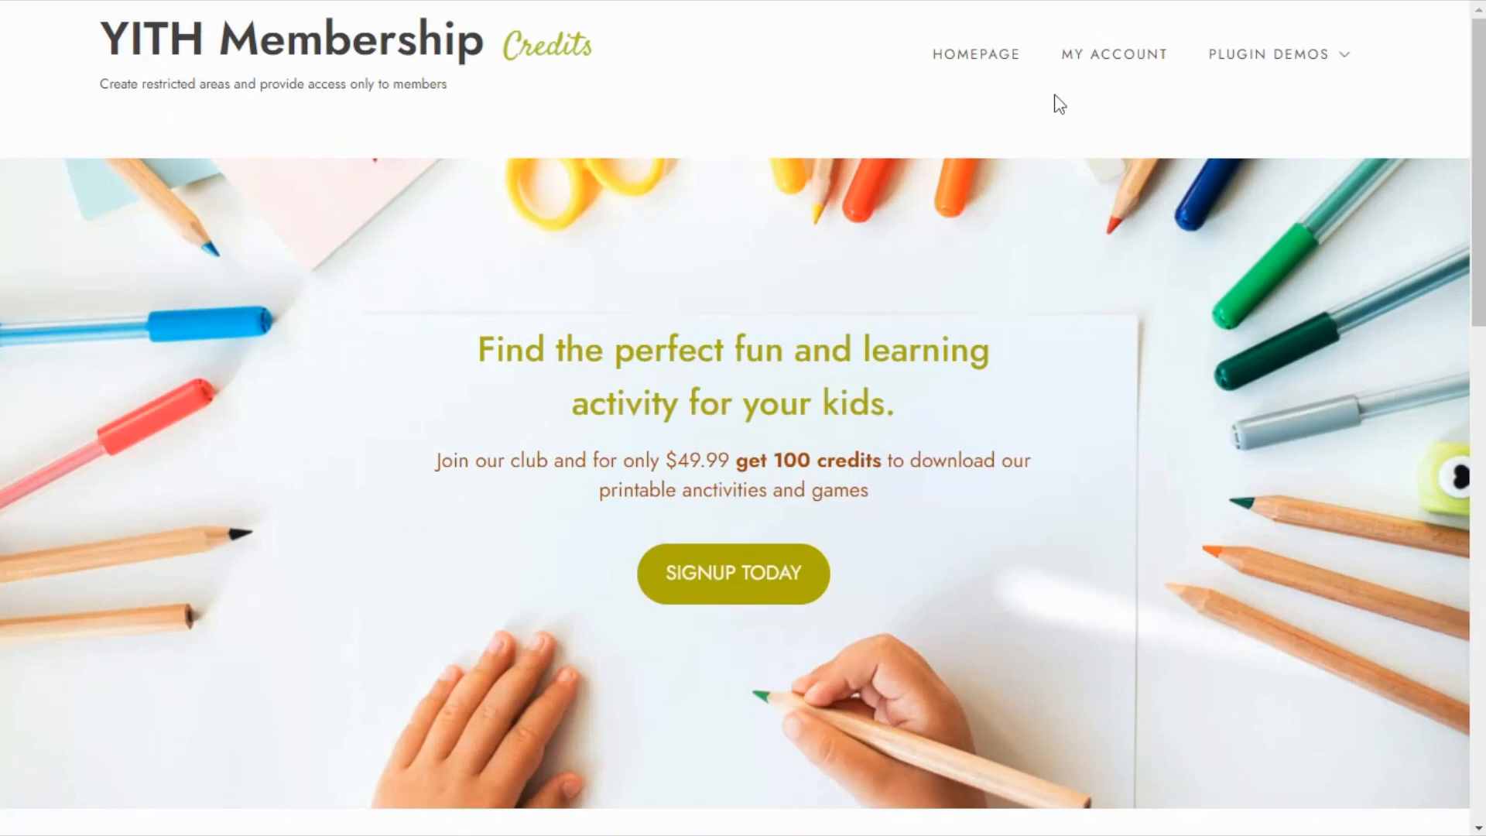
Step: Check the customer's Memberships section under My Account on the storefront
left_click(1119, 65)
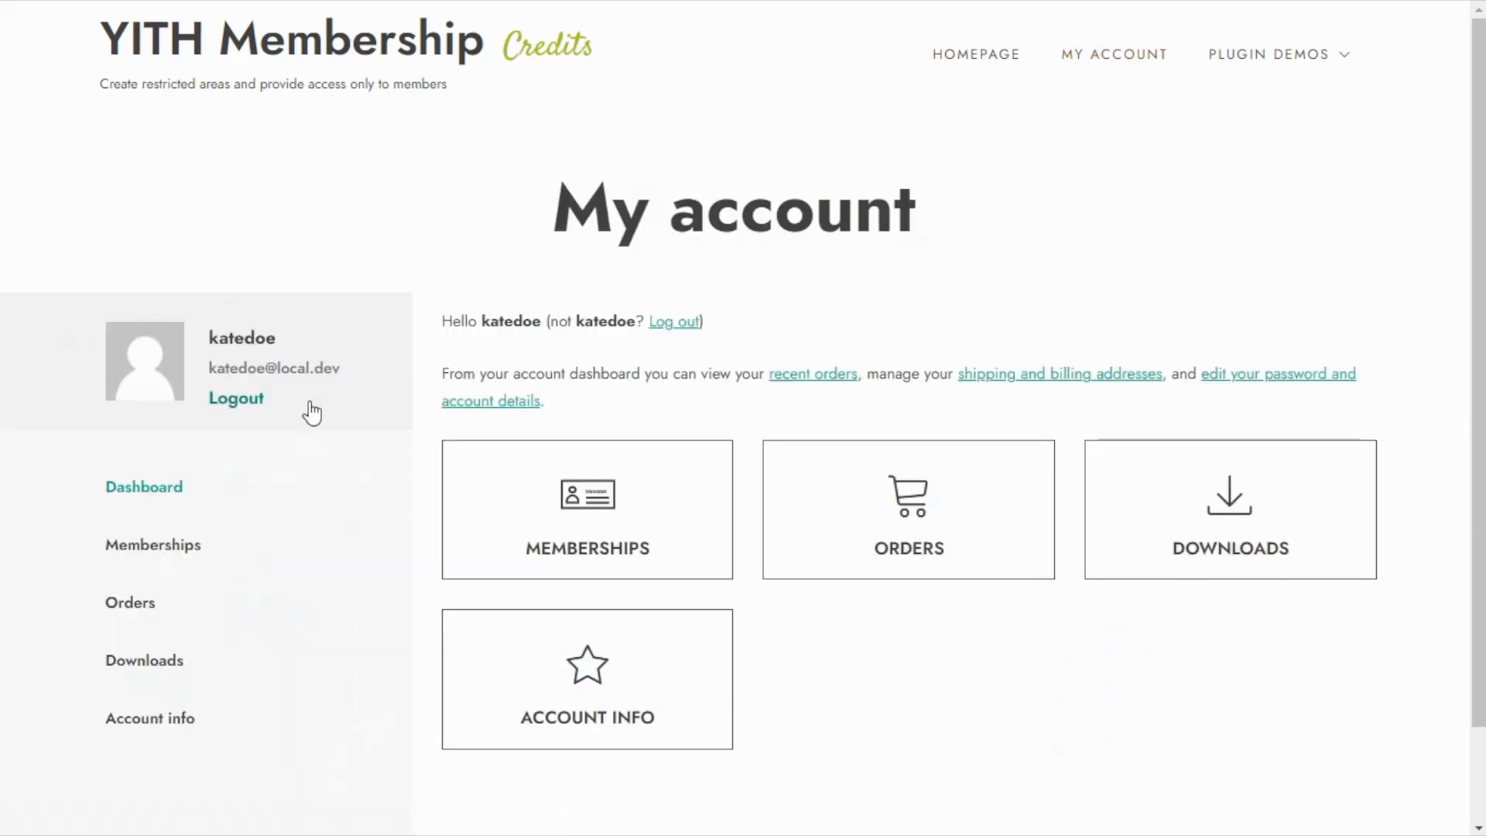
left_click(191, 559)
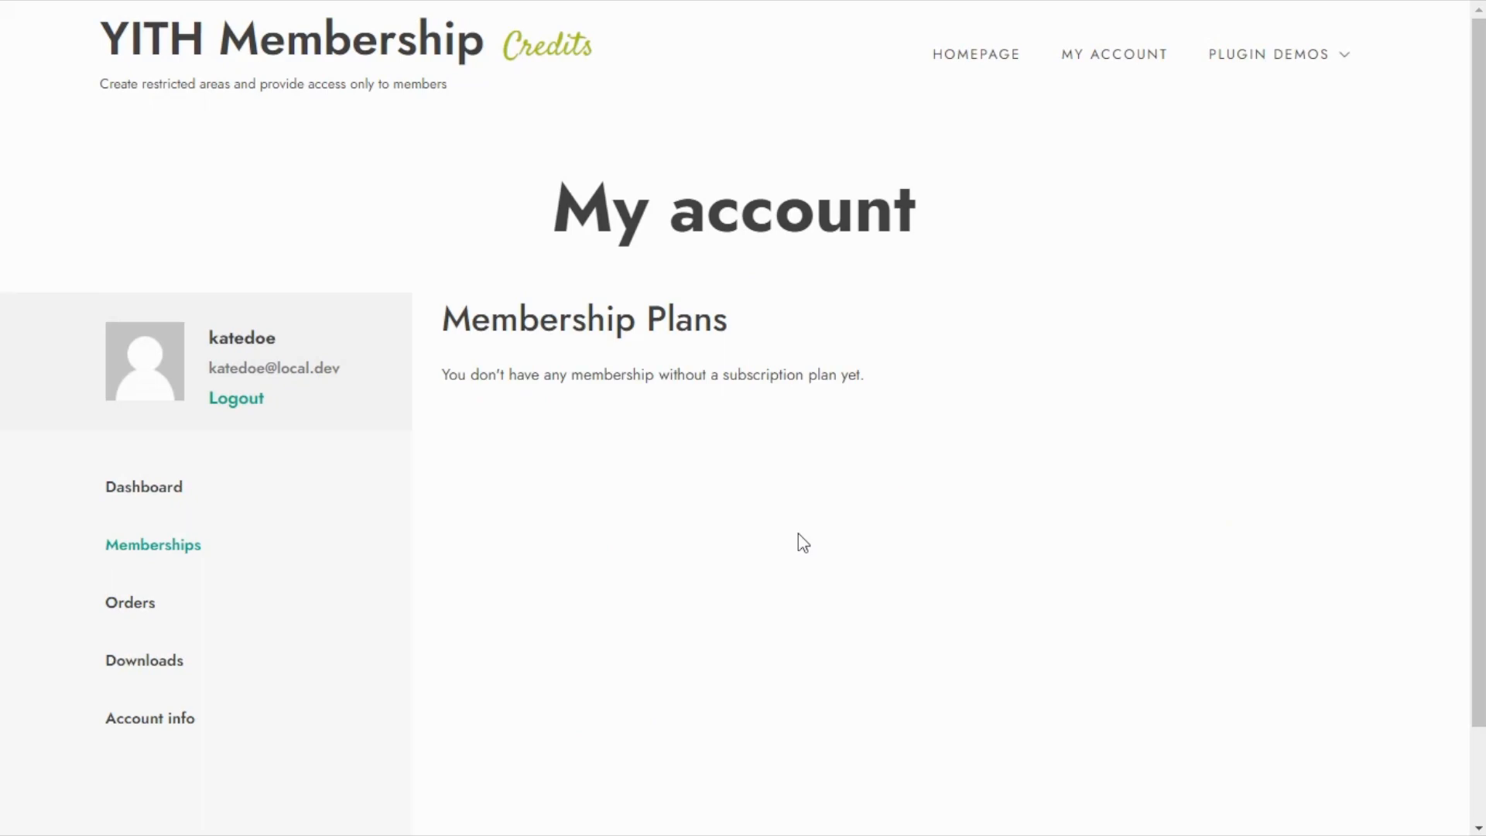
Step: Open the "Activity Book Create your Comic" product from the shop homepage and follow its Join the Club link
left_click(351, 74)
scroll(348, 232, "down", 10)
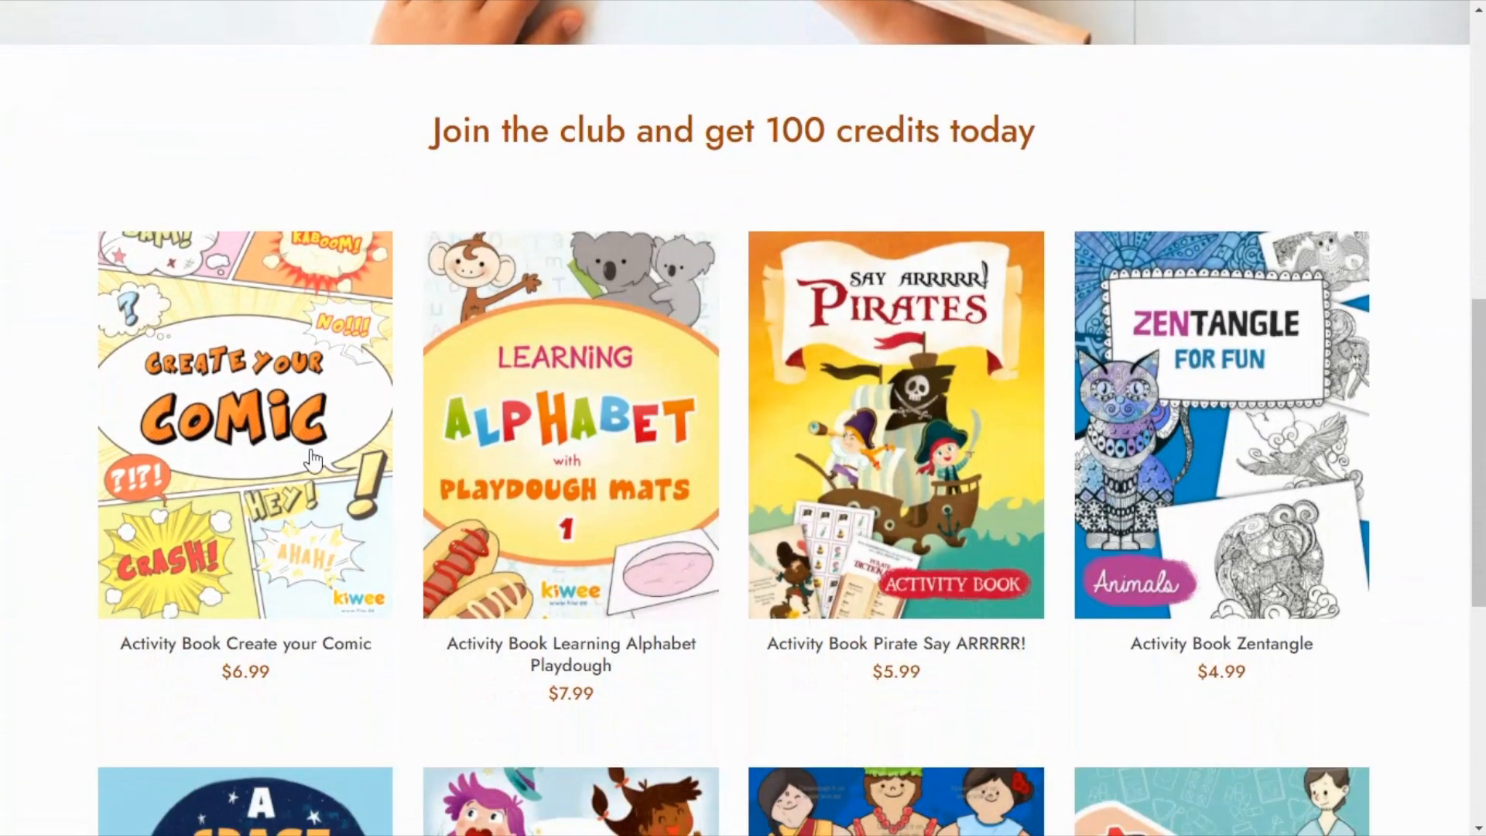
left_click(287, 416)
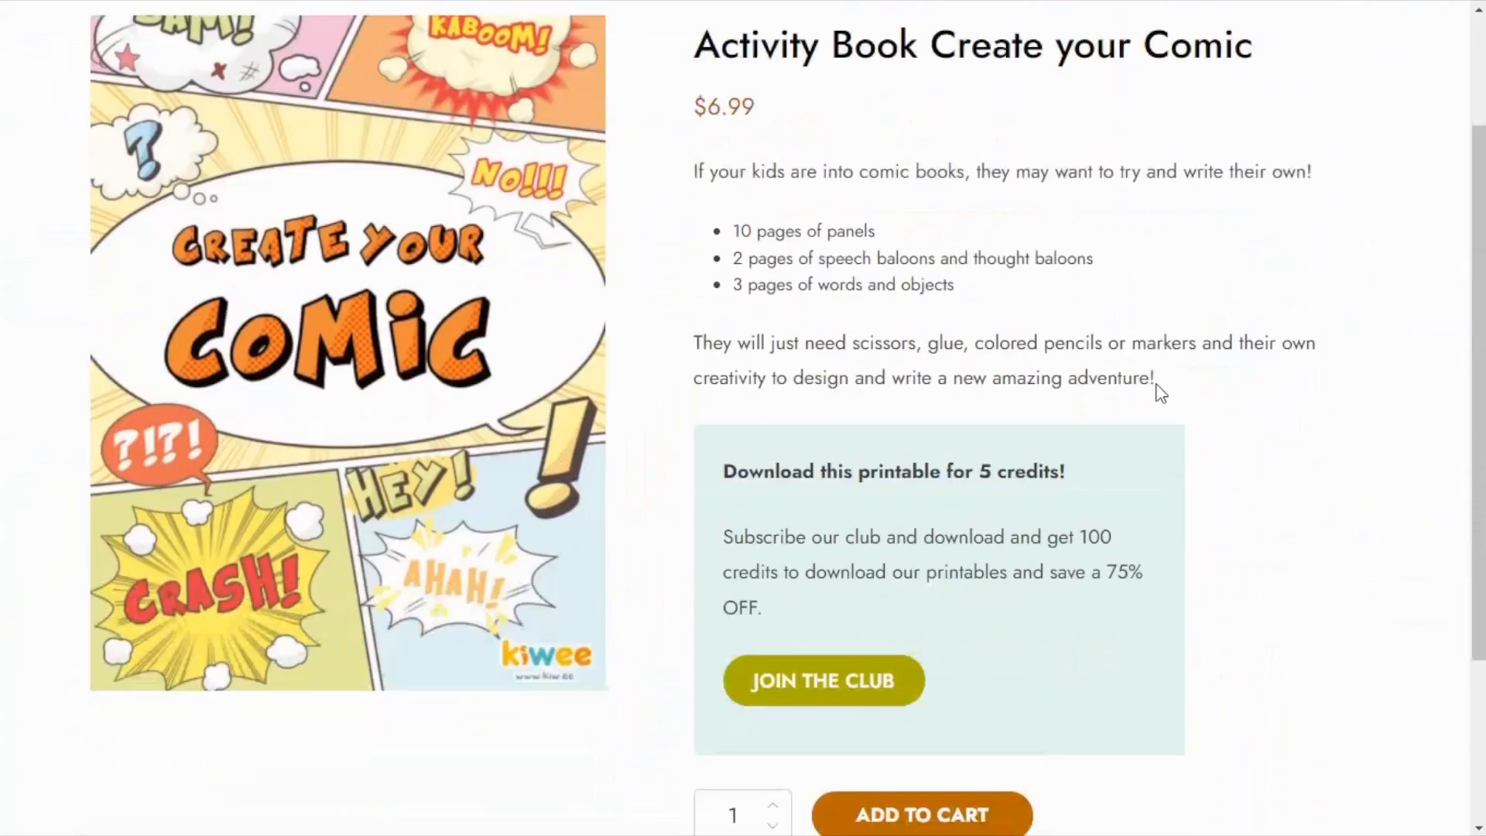
scroll(1122, 417, "down", 3)
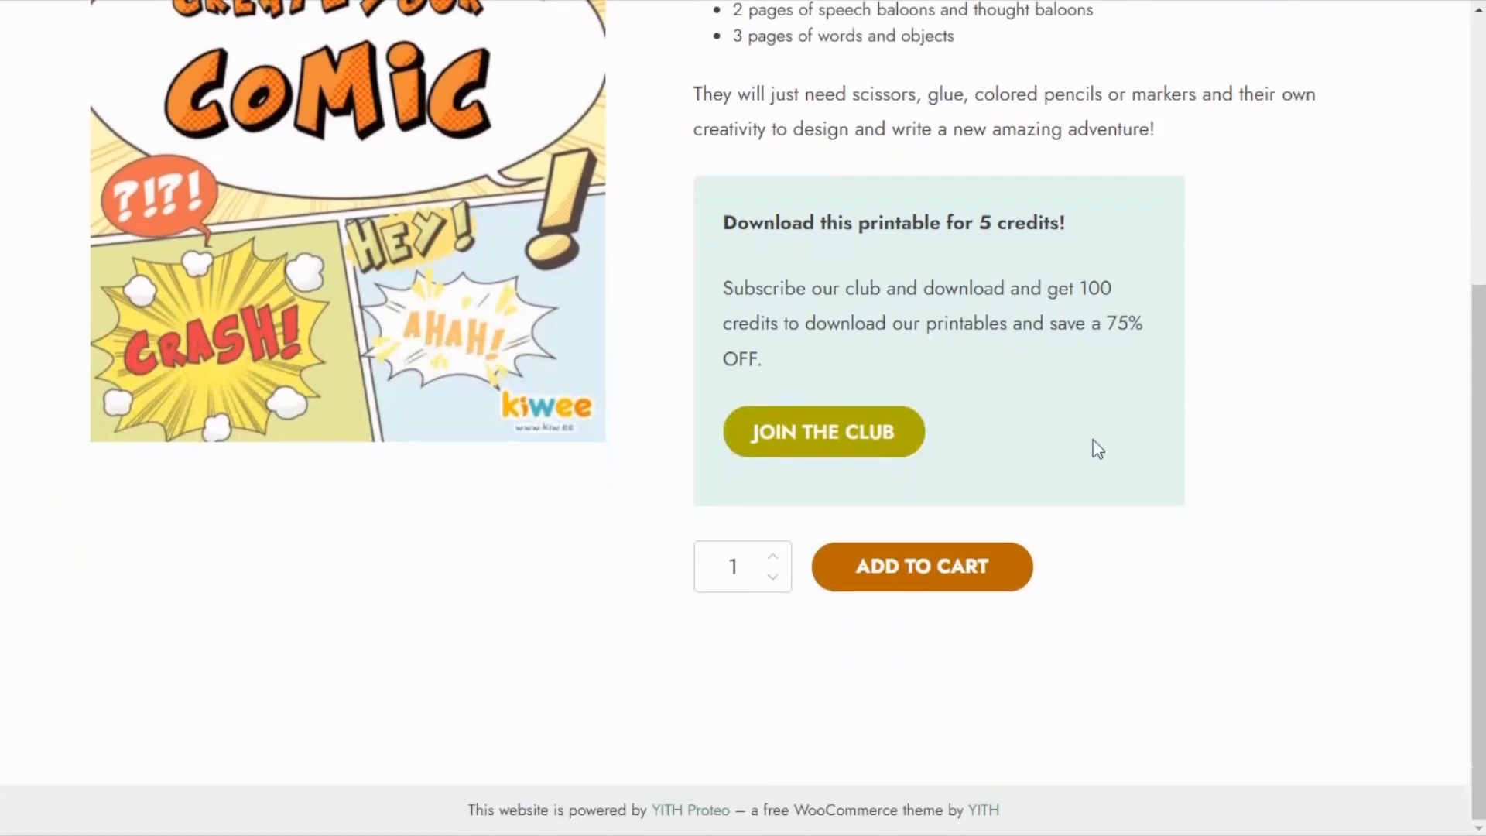
left_click(812, 457)
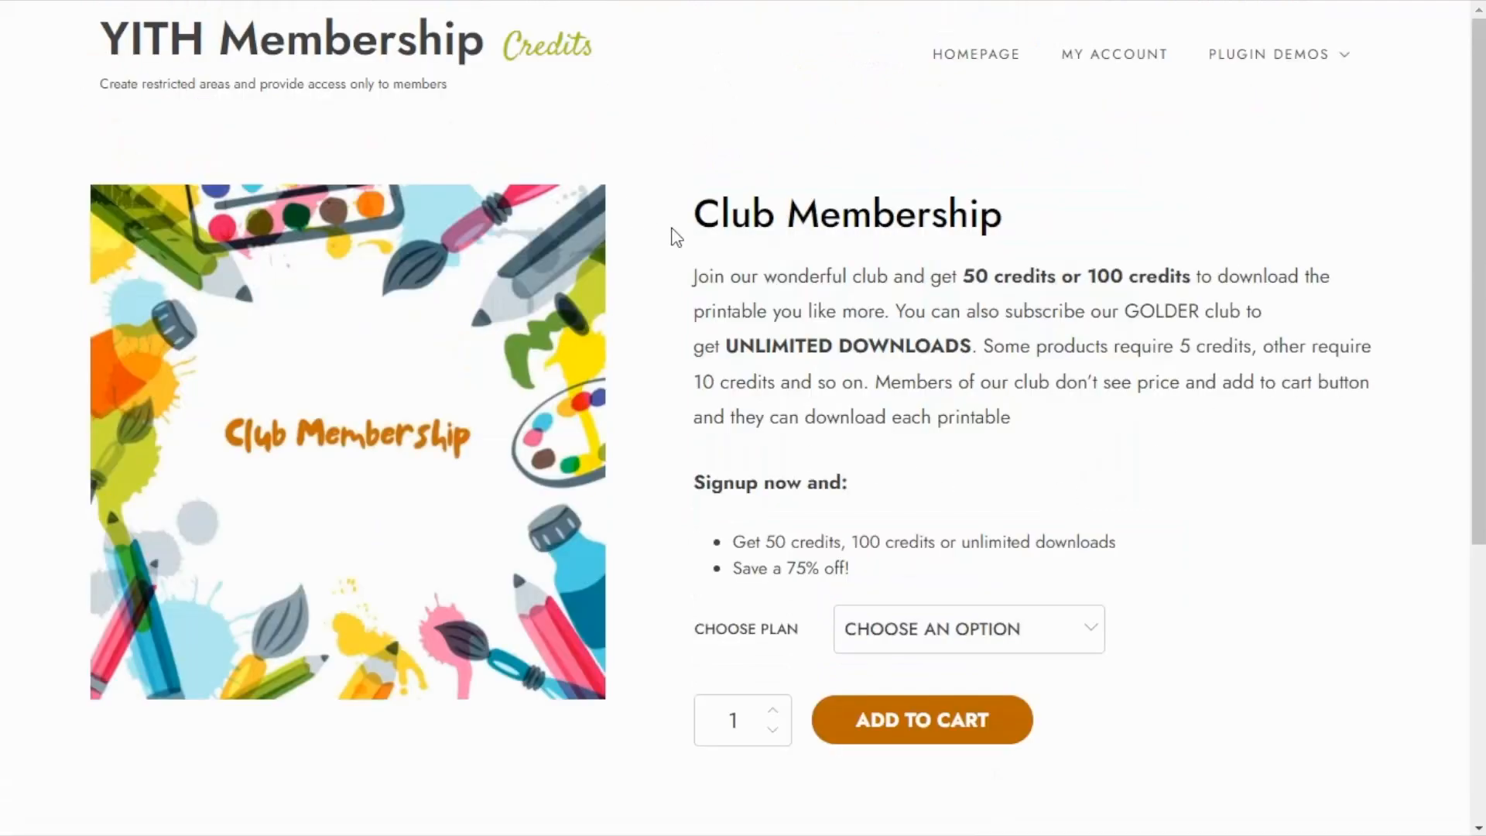
Step: Choose the "SILVER – 100 credits" plan of the Club Membership product and add it to the cart
scroll(1168, 410, "down", 2)
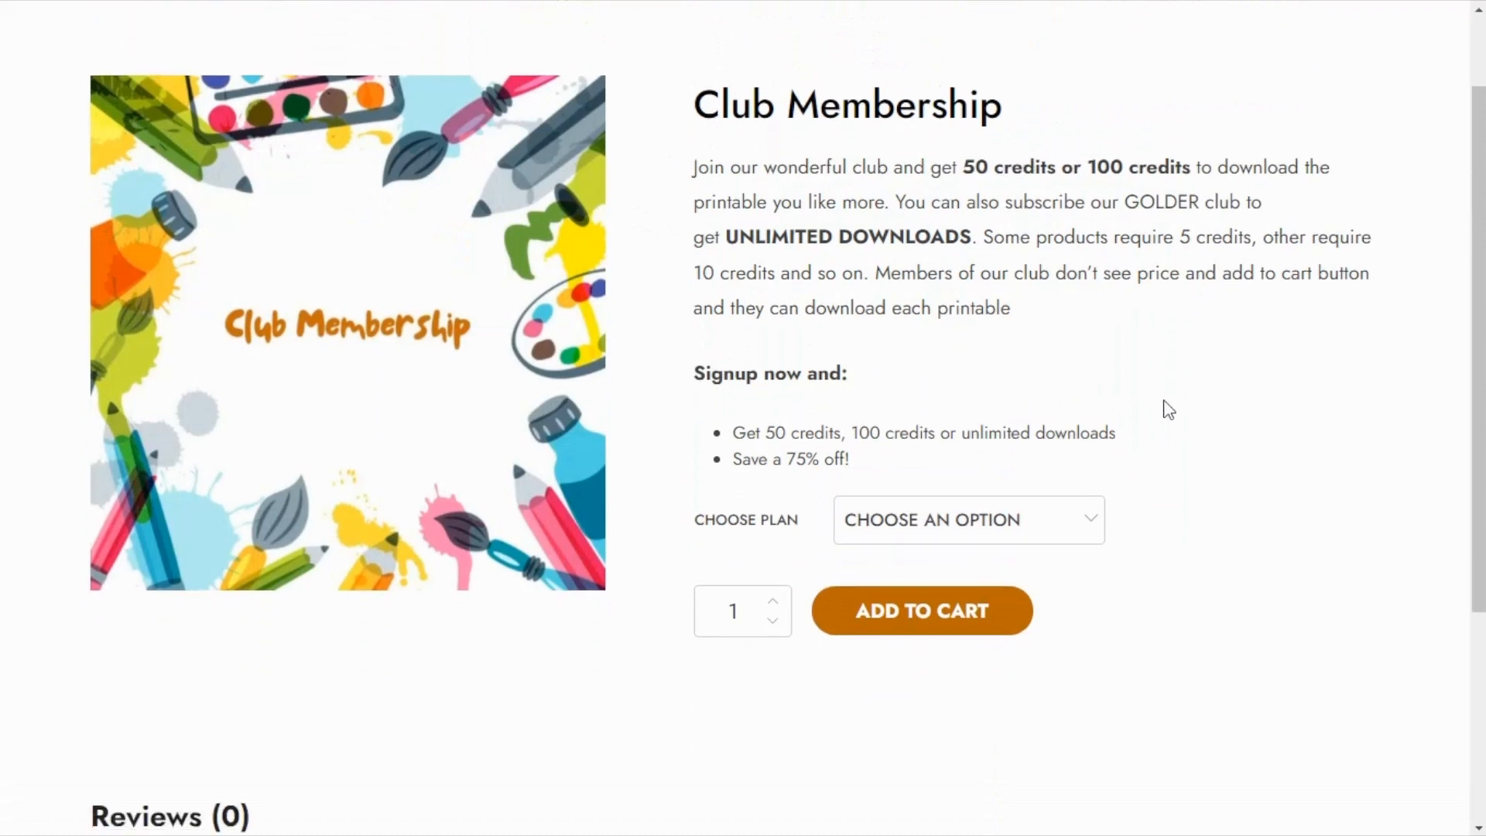
left_click(1065, 524)
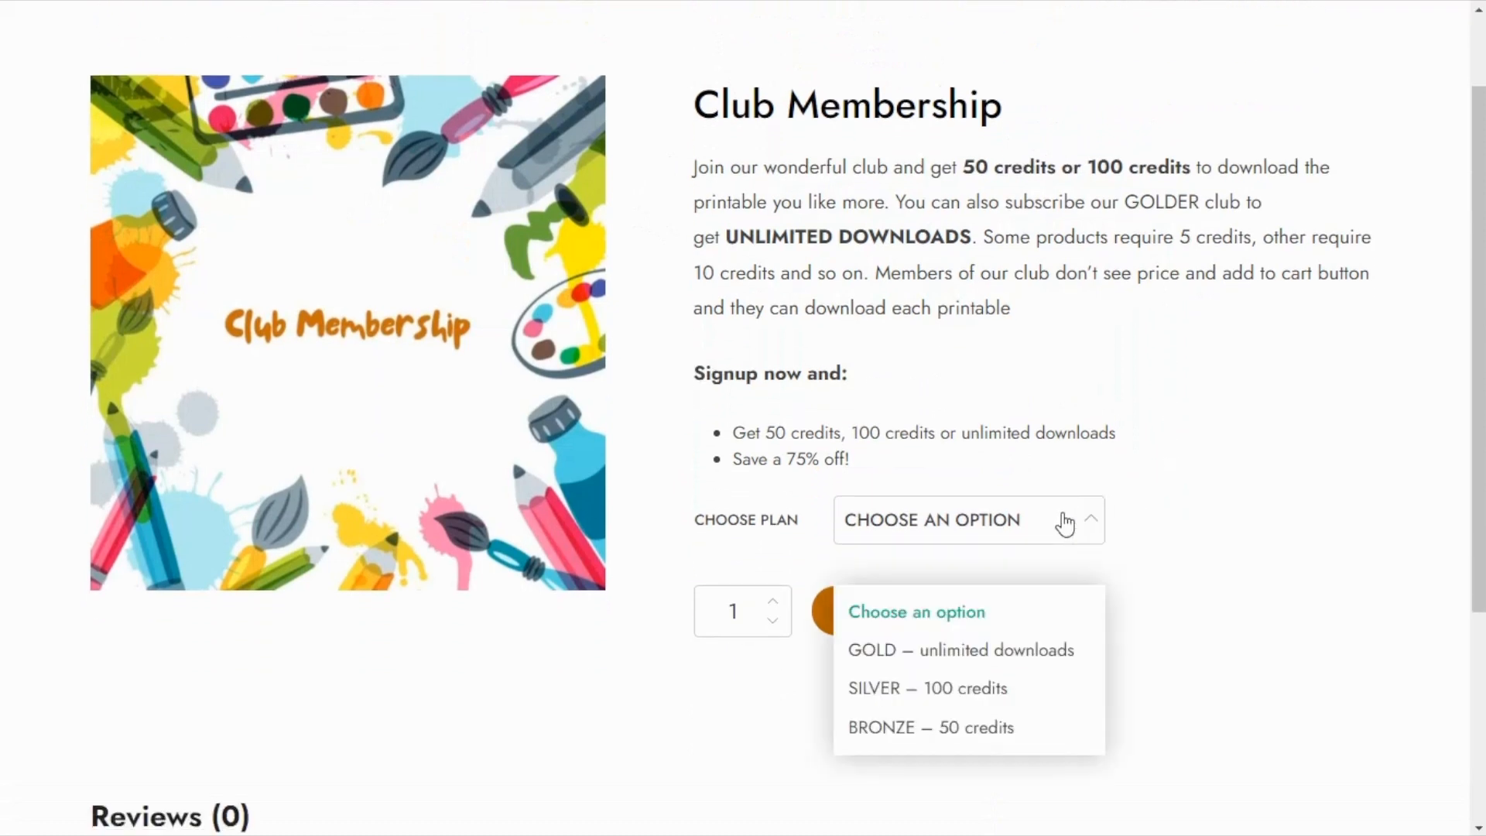
scroll(1065, 524, "down", 2)
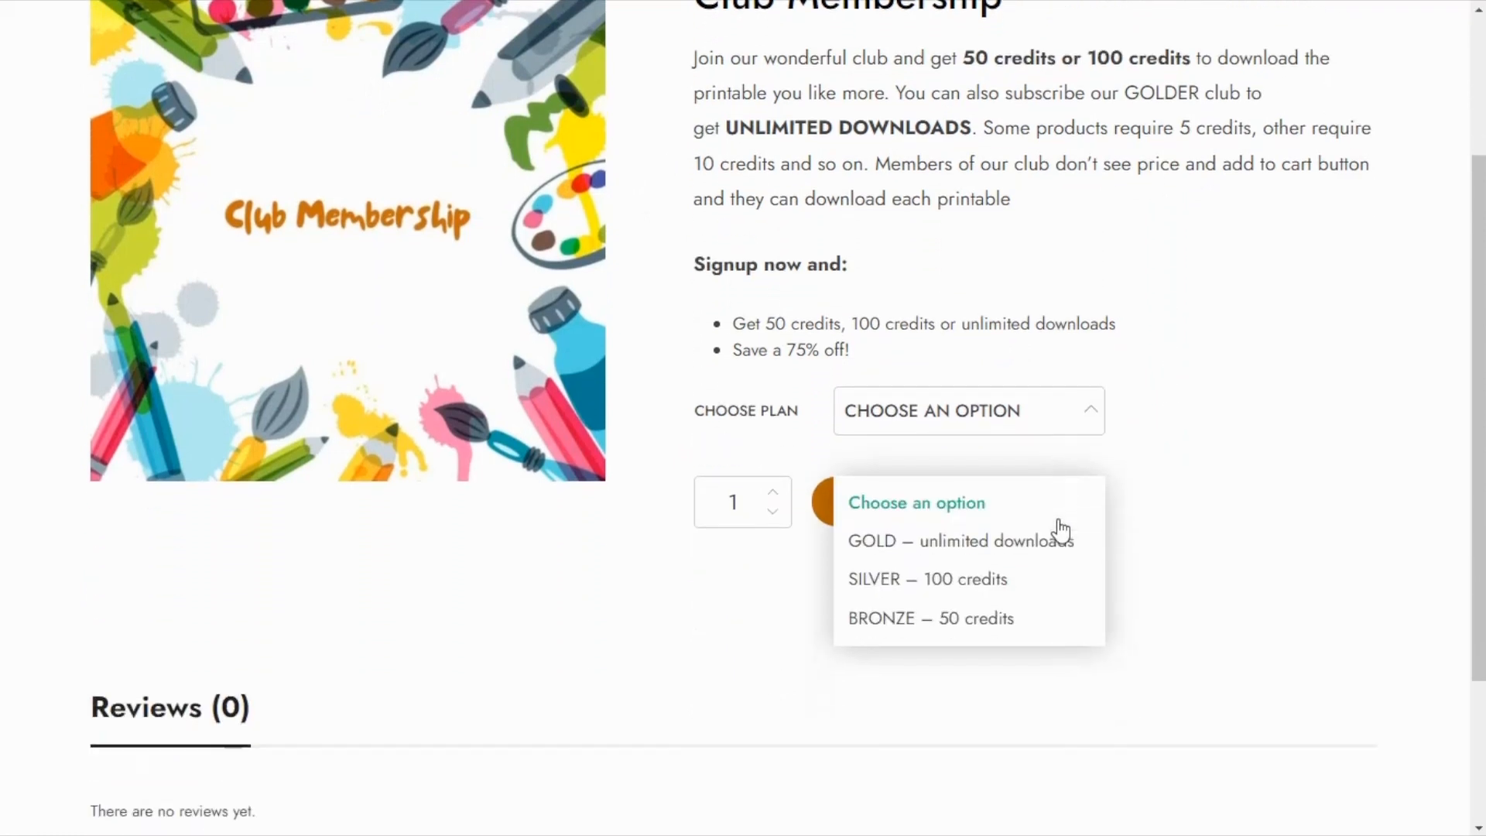
left_click(1010, 591)
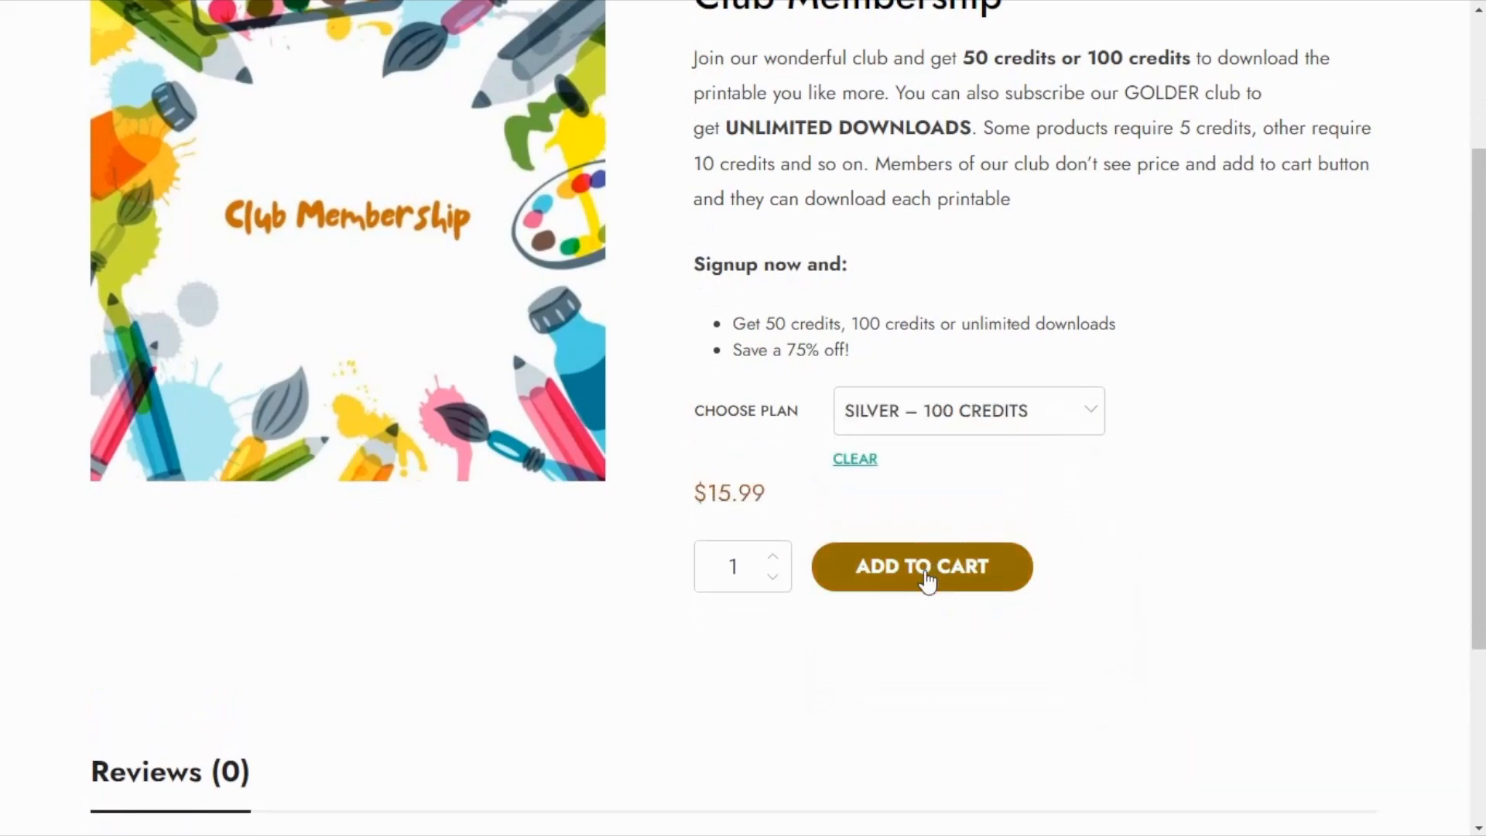
left_click(926, 579)
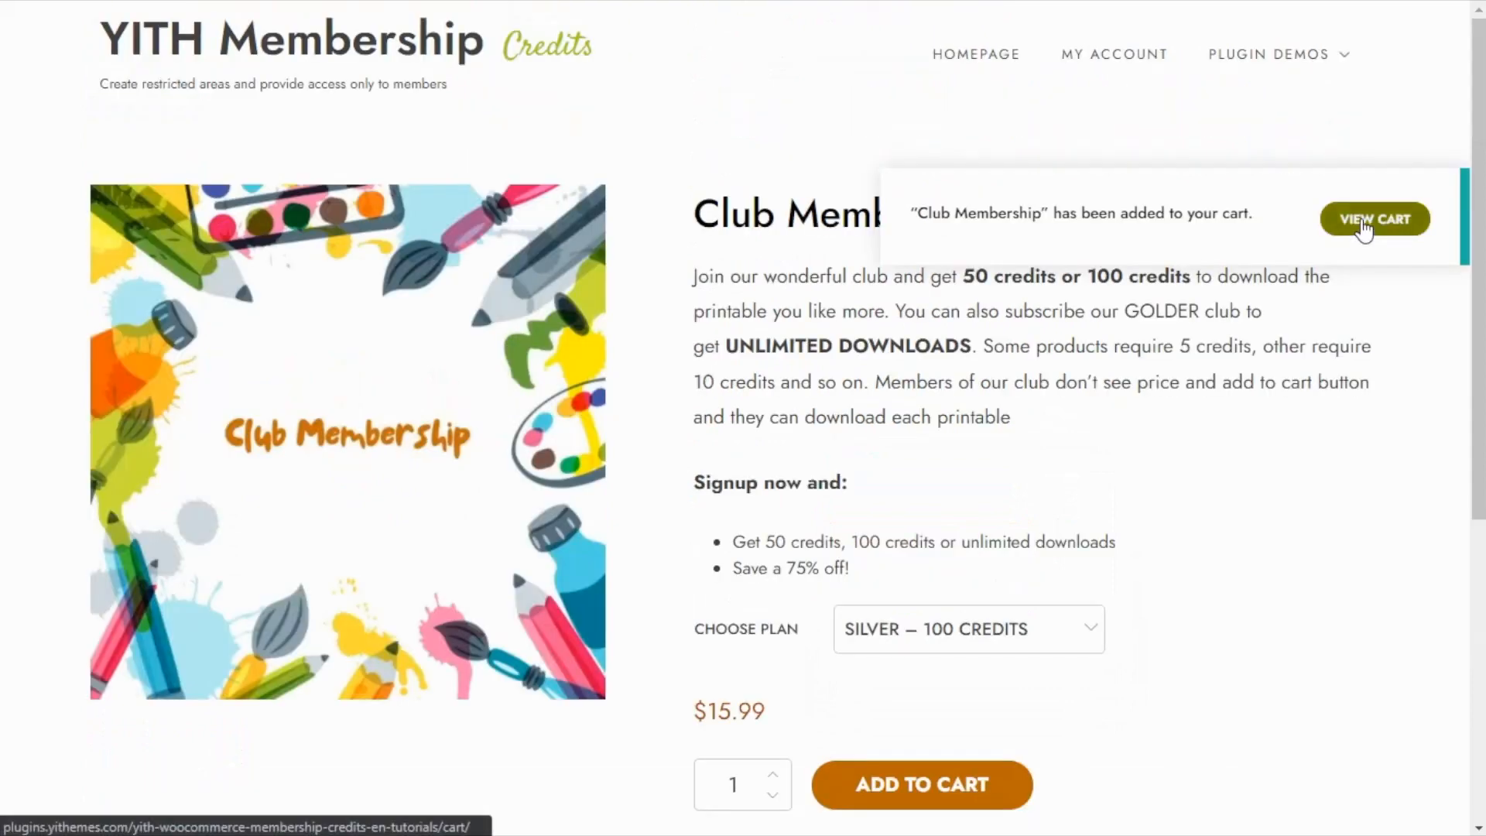
Step: View the cart to order the Club Membership Silver plan and check the purchased plan in My Account's Memberships section
left_click(1362, 226)
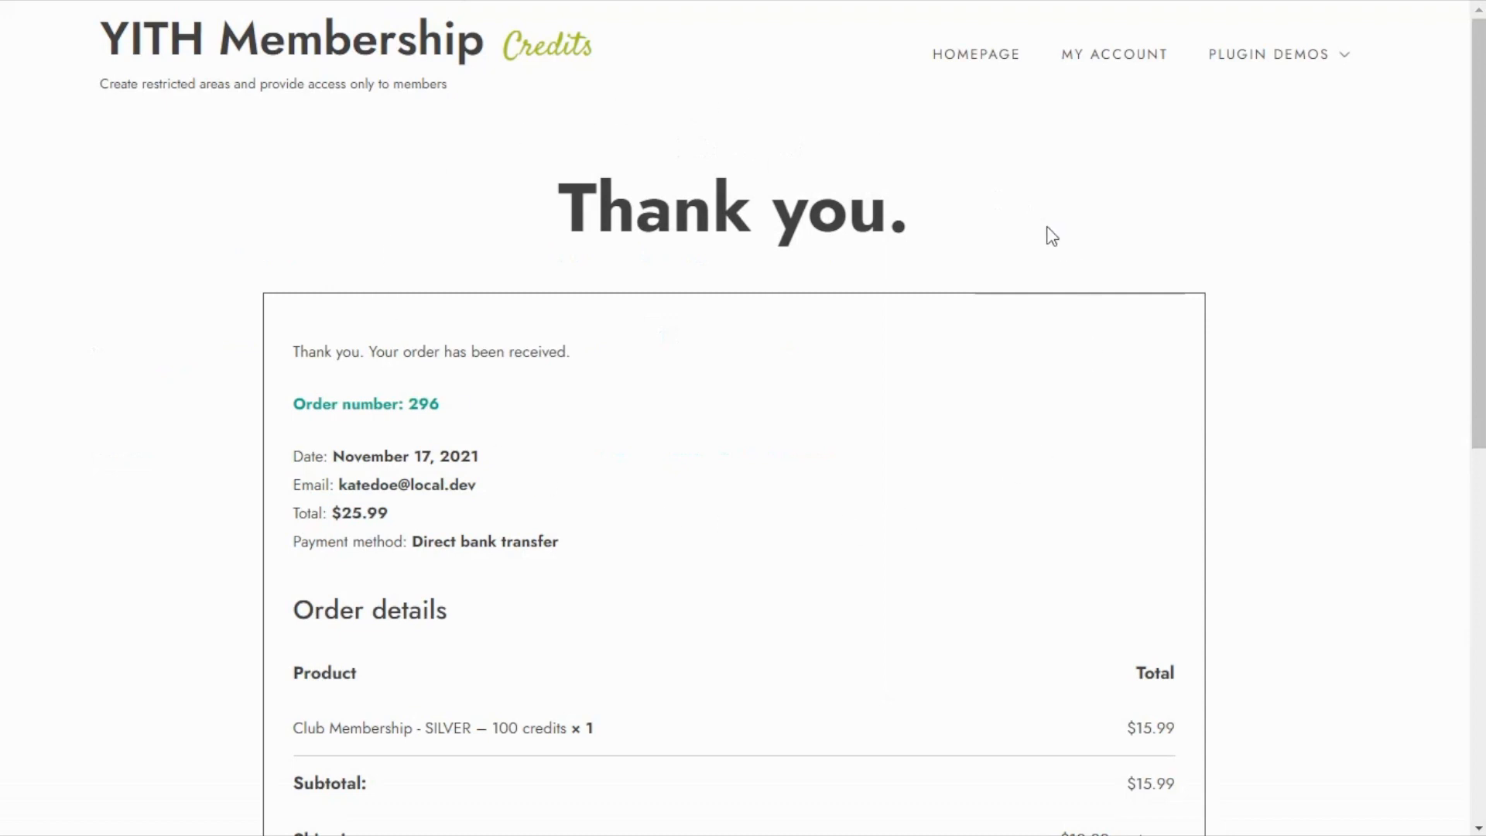
left_click(1123, 62)
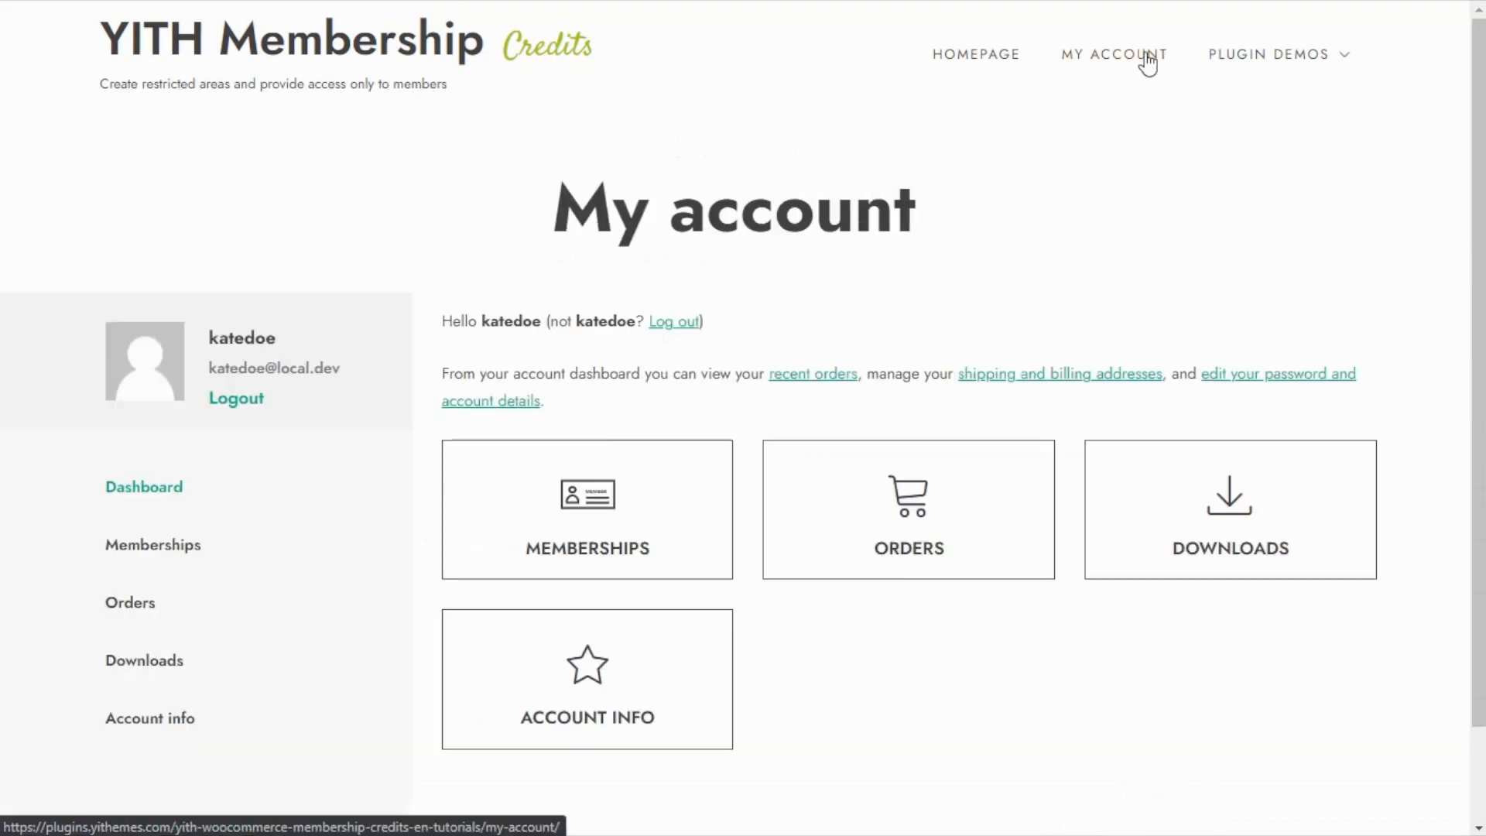
left_click(185, 549)
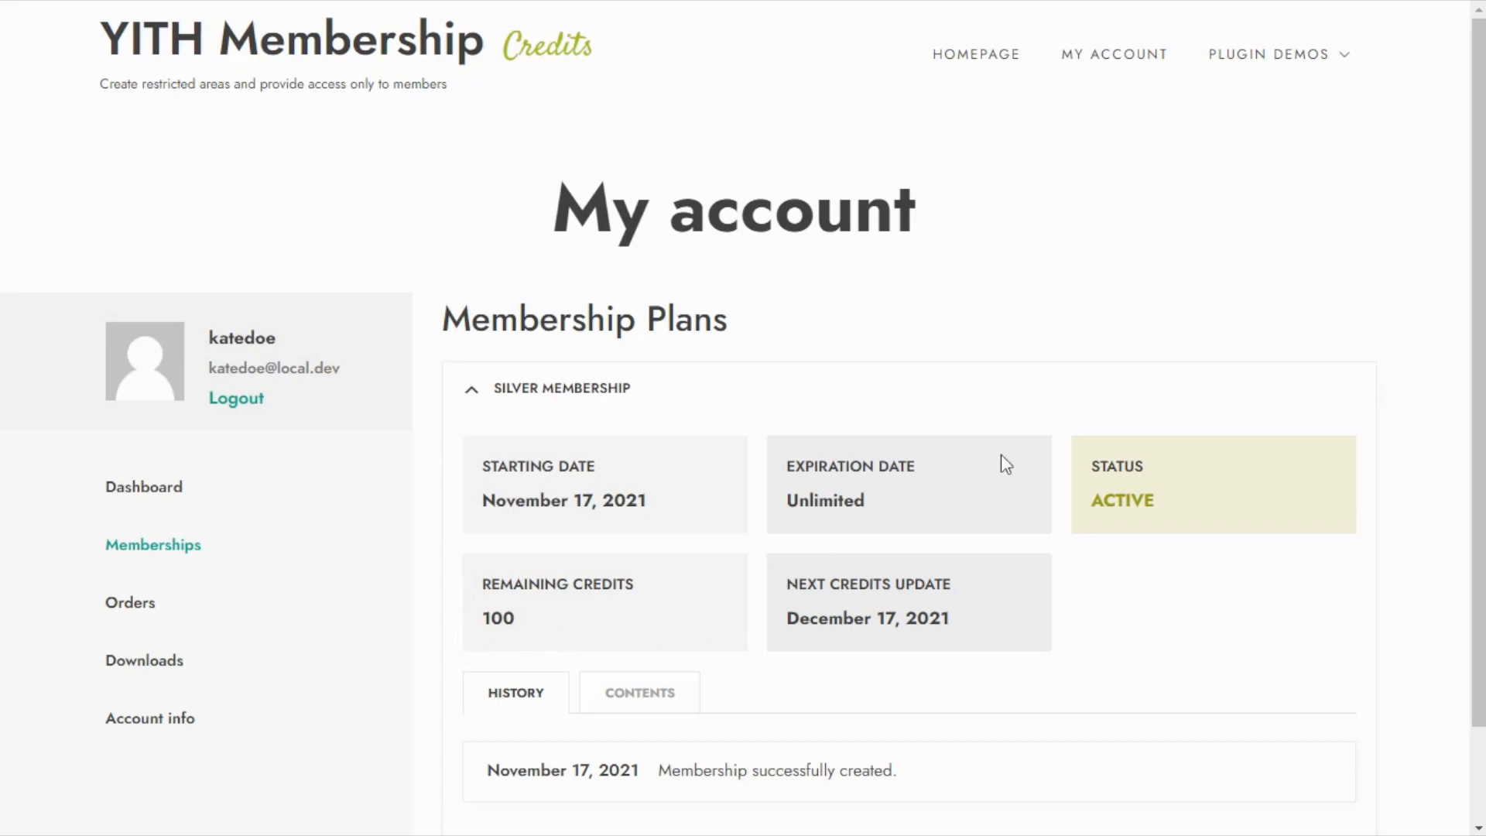
Step: Open the "Activity Book Pirate Say ARRRRR!" product from the shop homepage and download it with membership credits
left_click(300, 54)
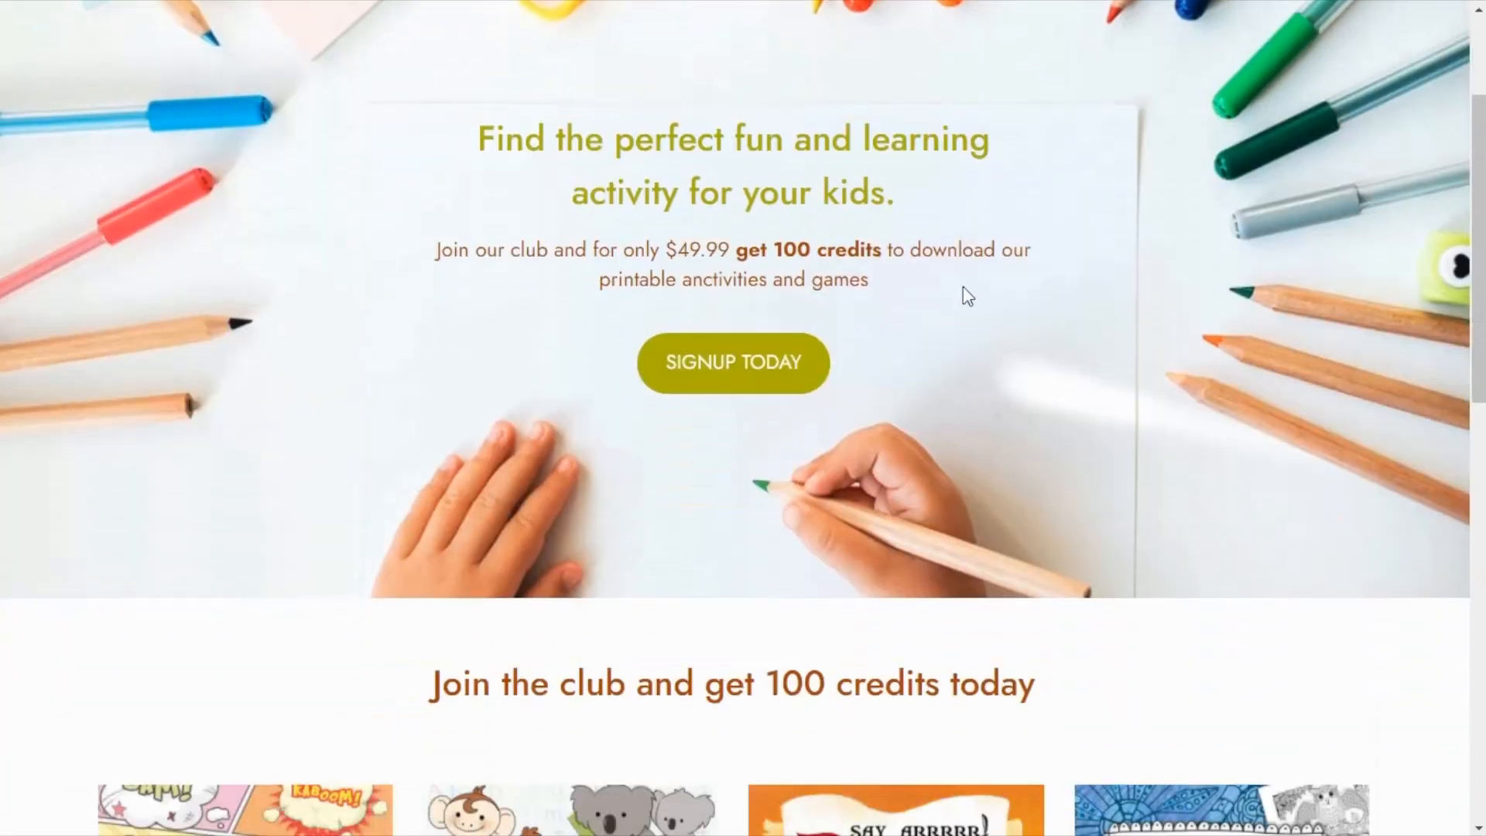
scroll(967, 296, "down", 7)
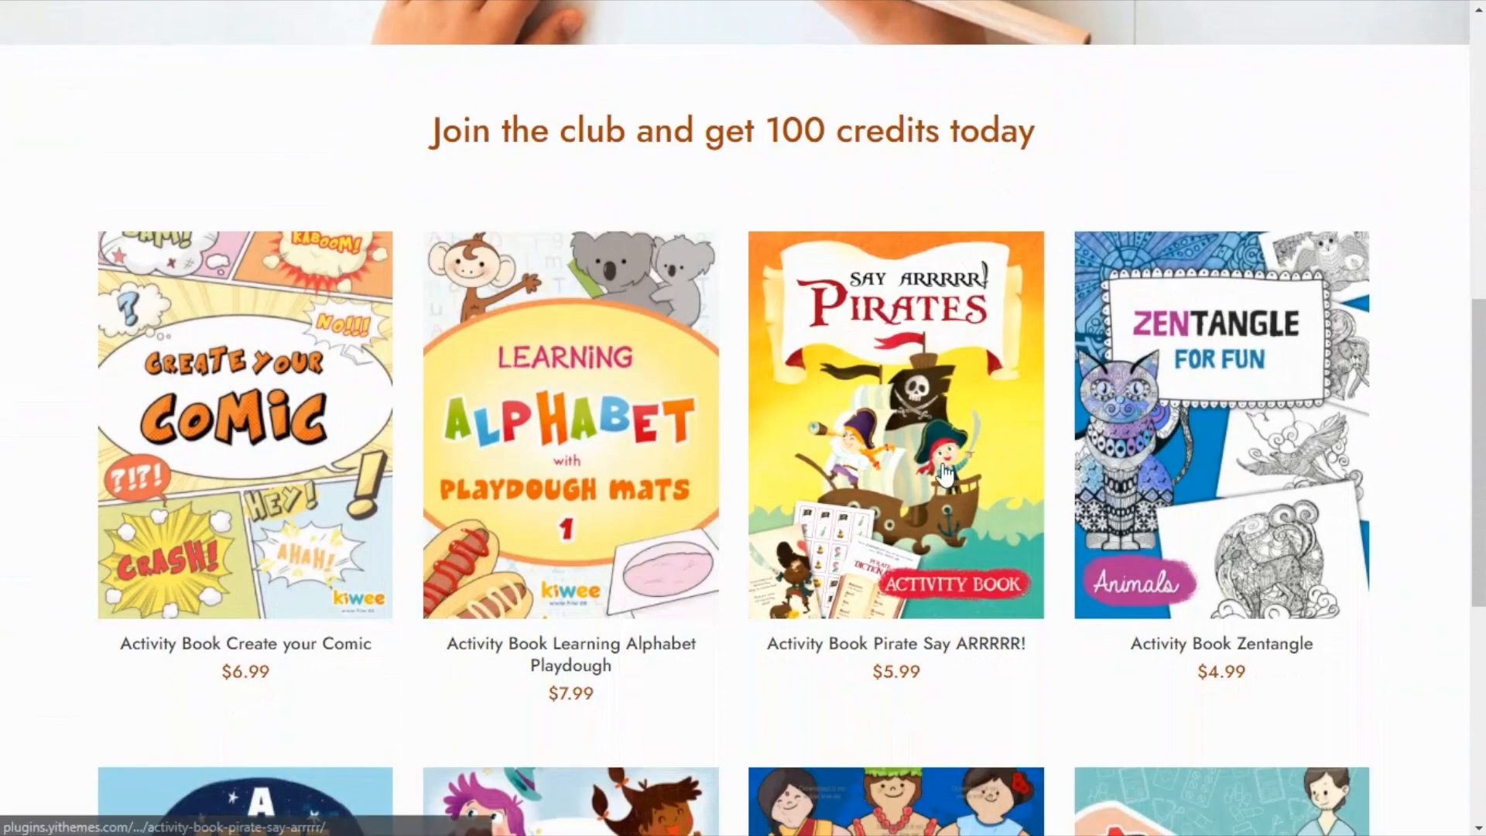
left_click(946, 474)
scroll(1160, 331, "down", 5)
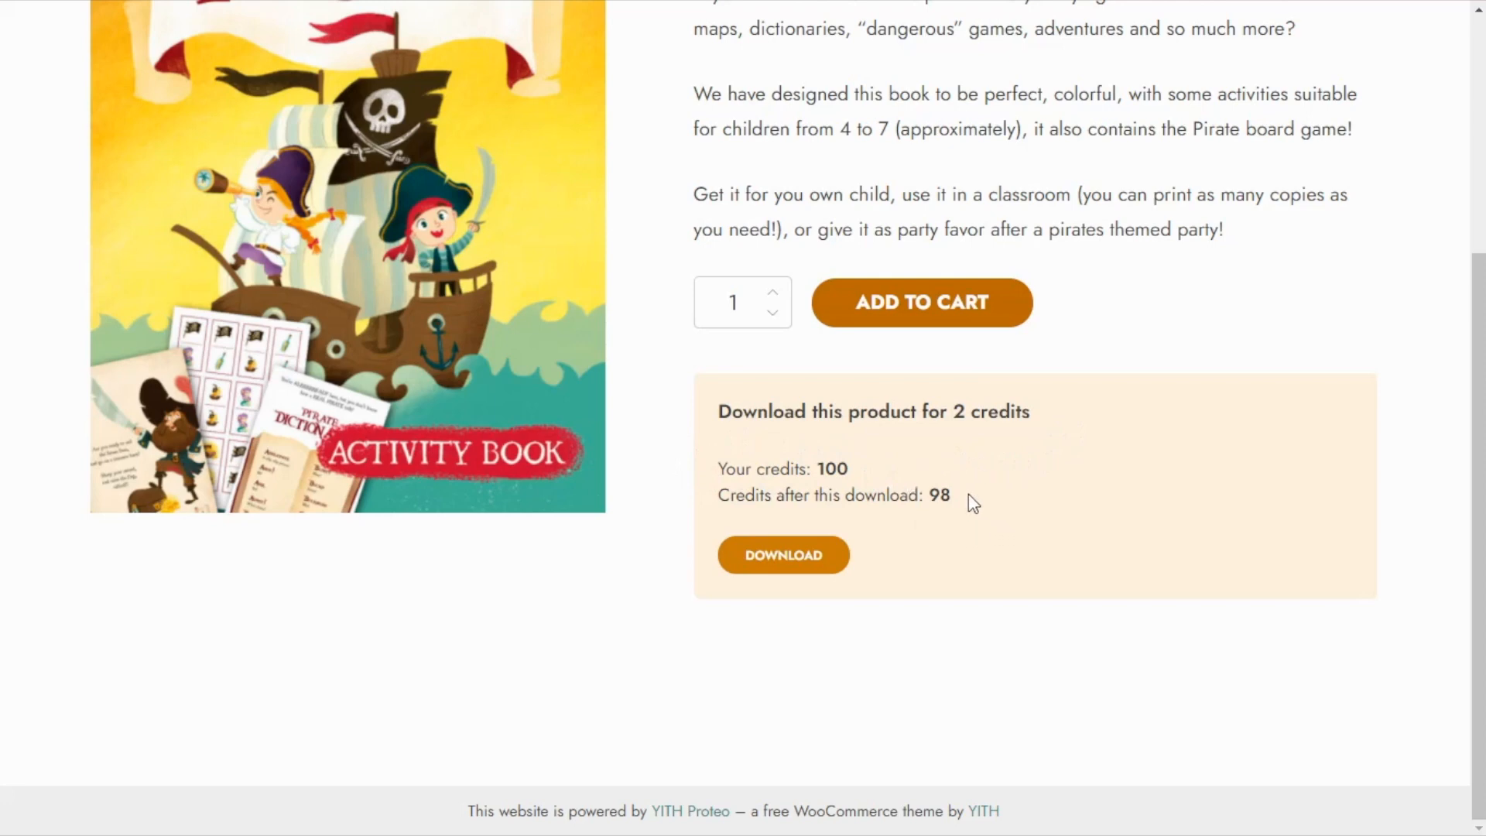
left_click(786, 564)
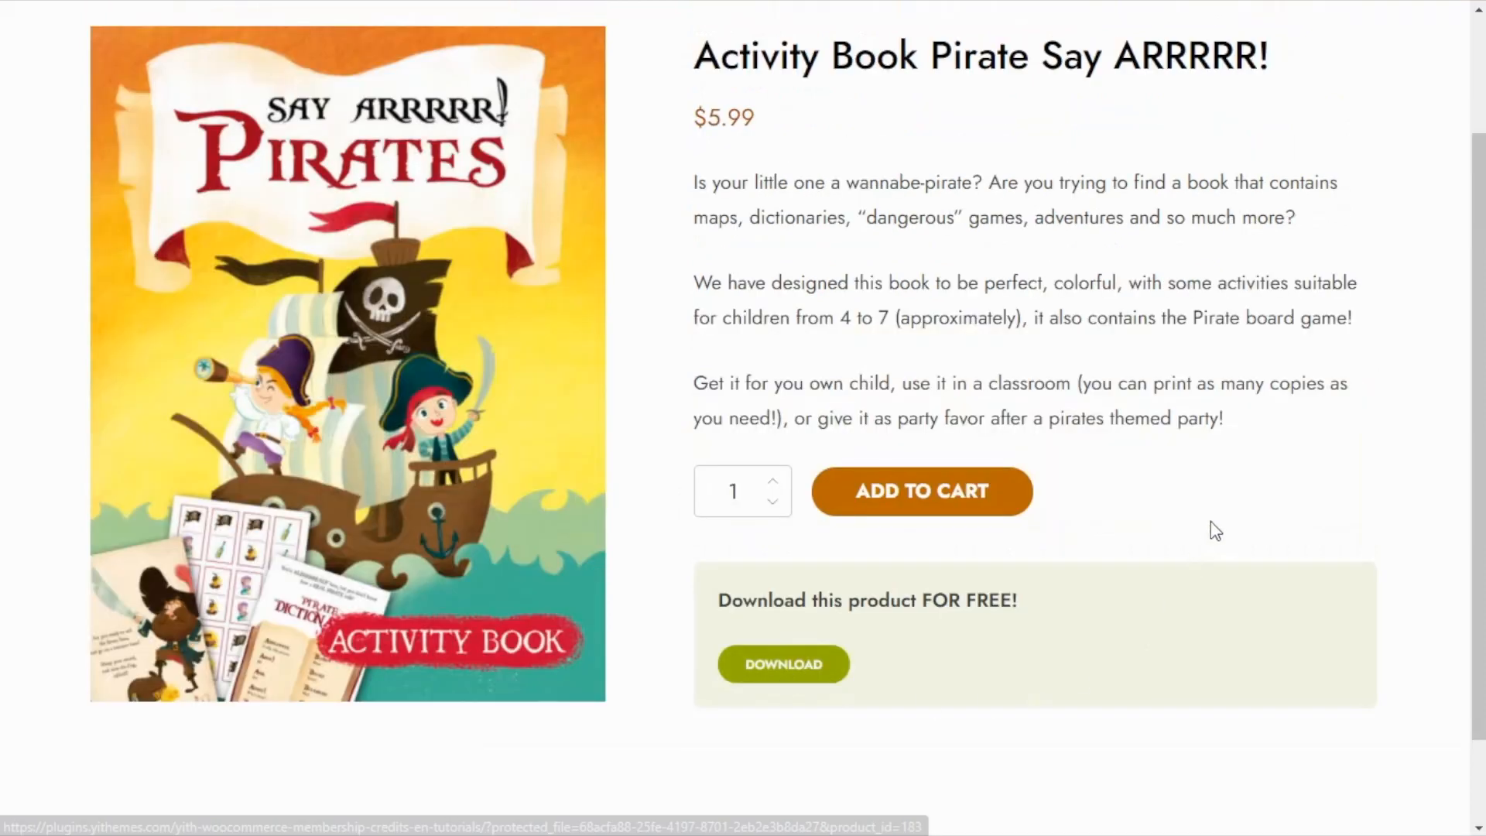
Step: Return to the Memberships section of My Account to check the Silver Membership's remaining credits after the download
scroll(1216, 531, "up", 2)
left_click(1144, 53)
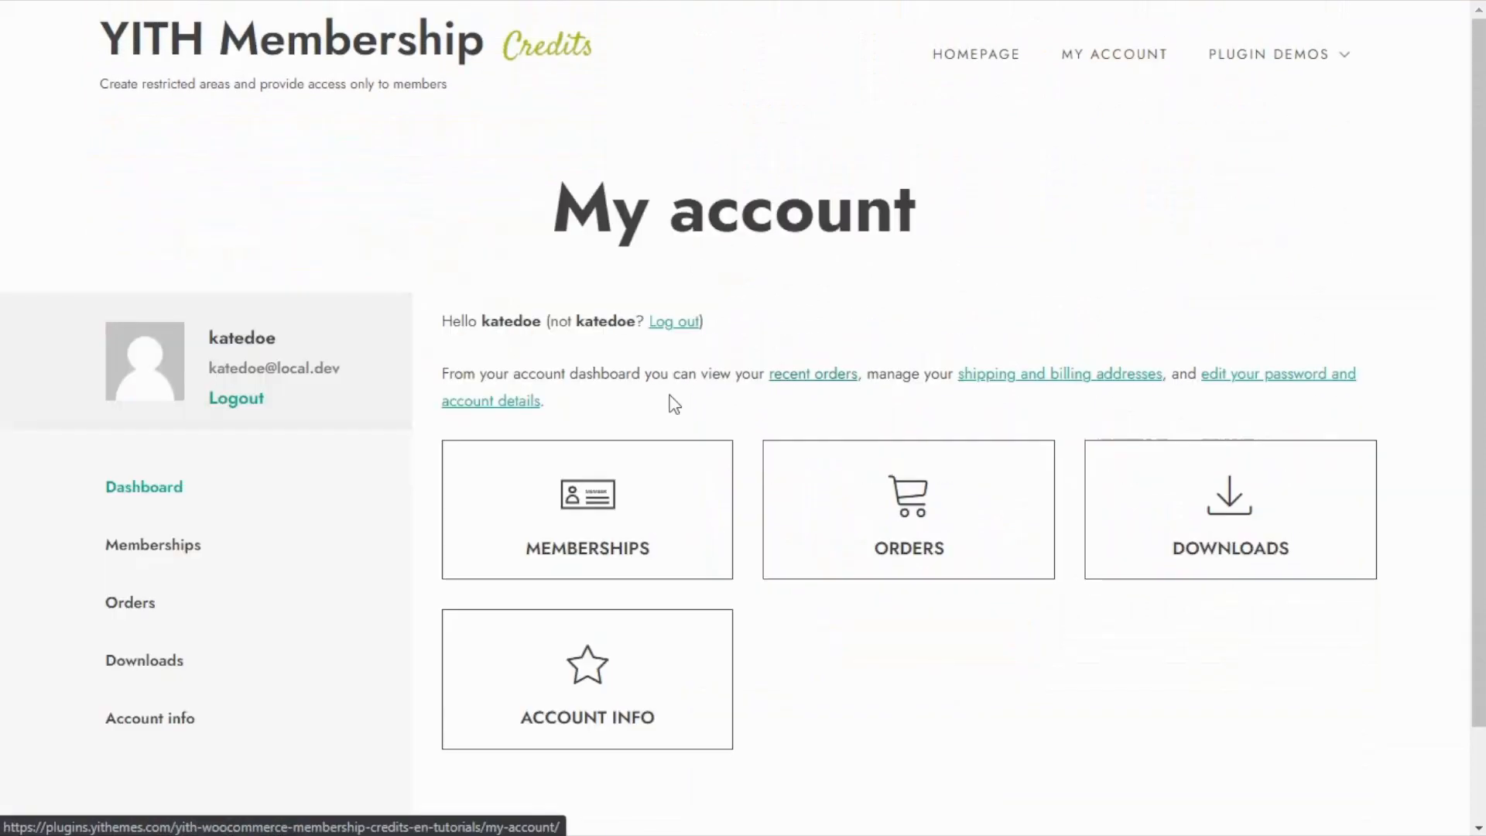
left_click(181, 546)
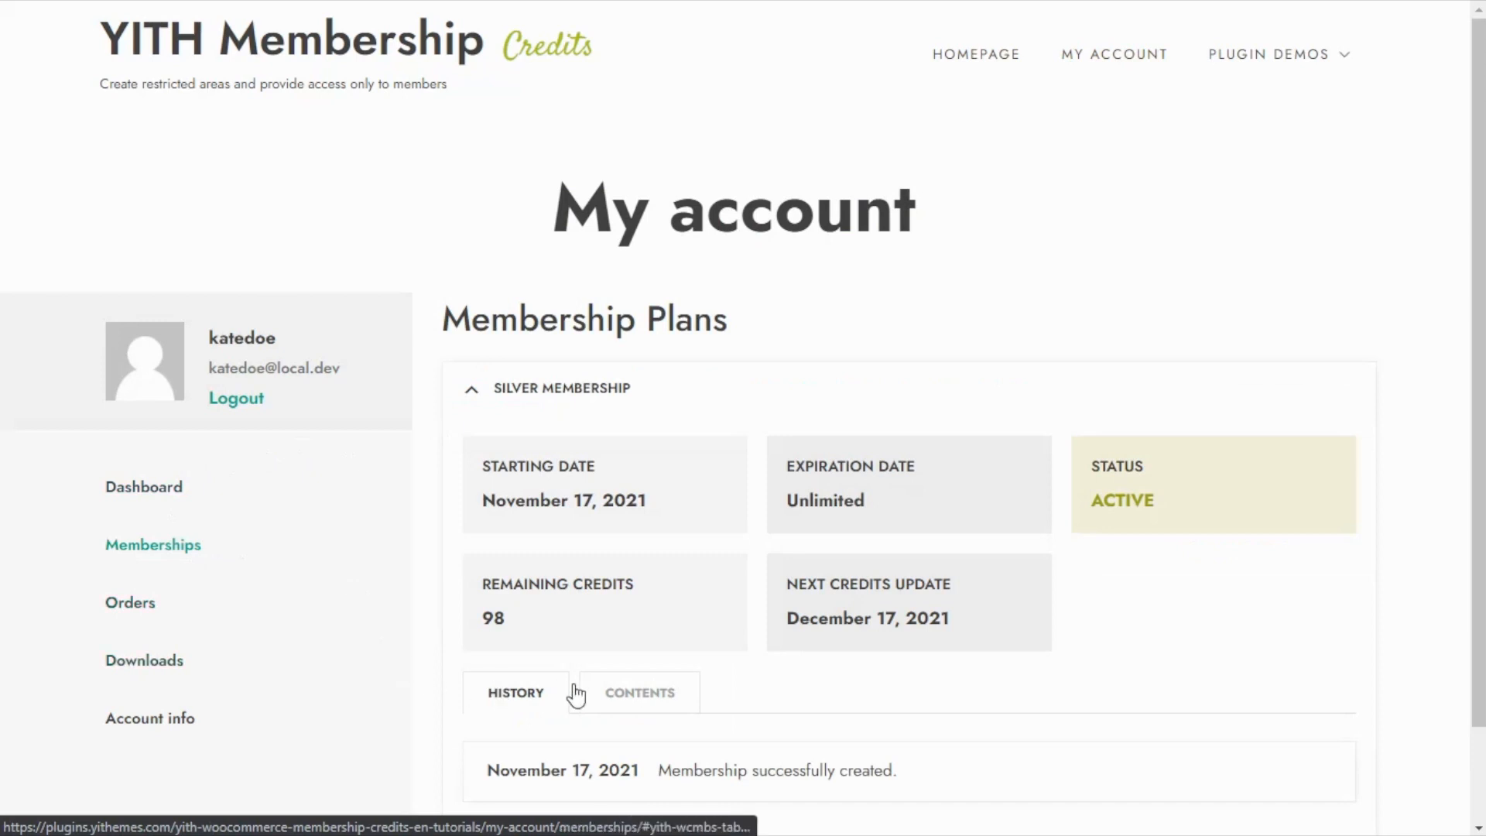